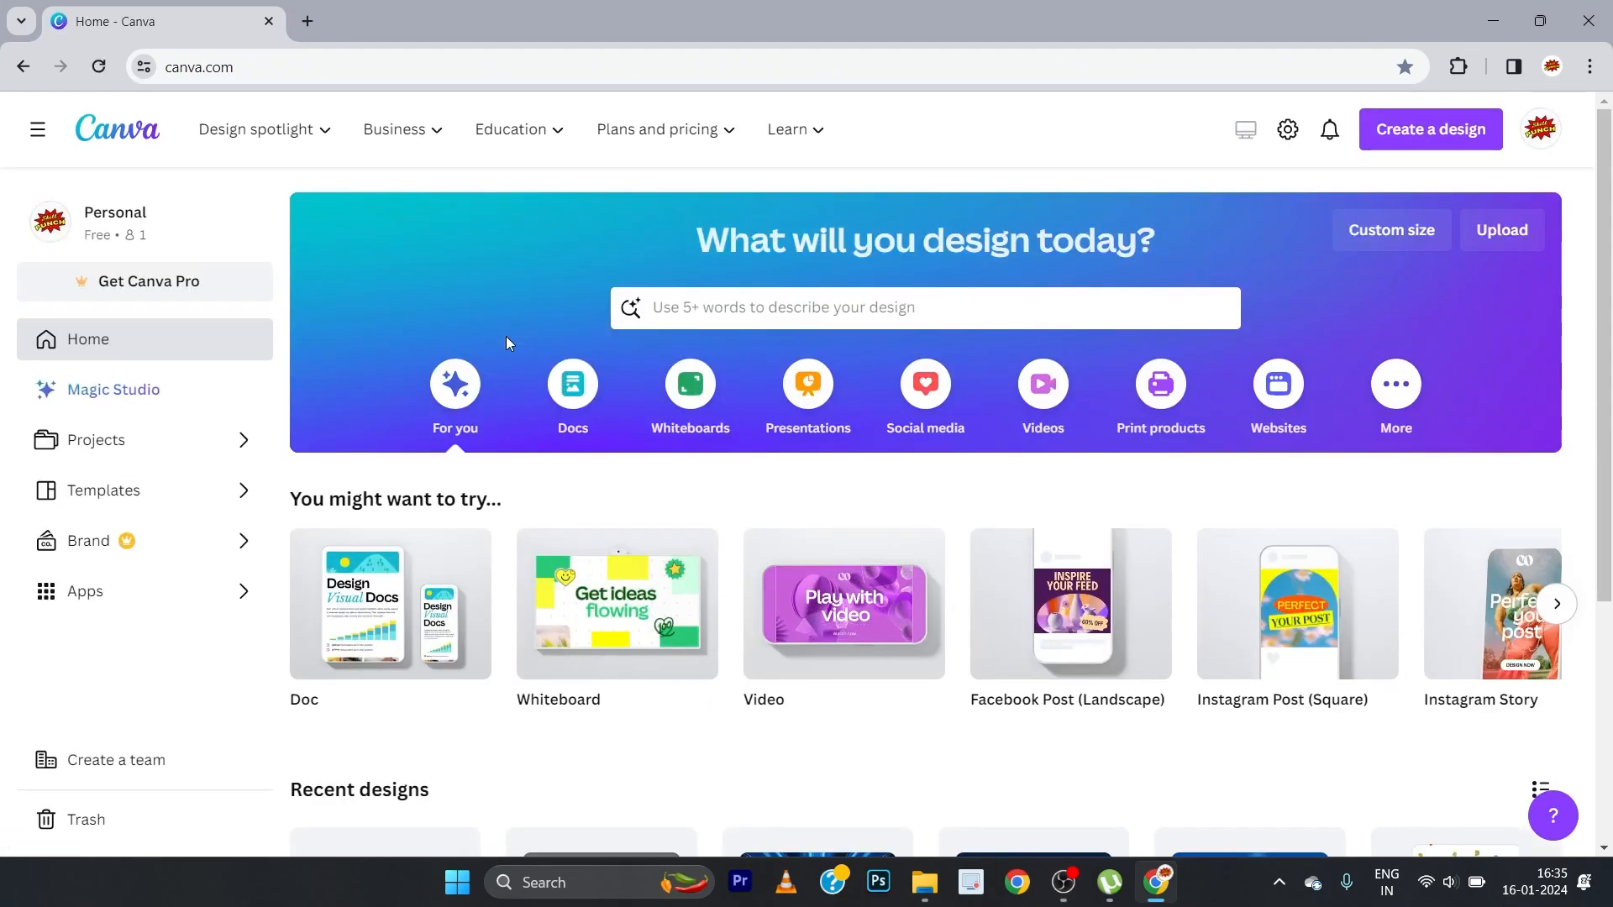
Step: Create a blank Video design and fill its page background with the custom solid blue #0788D1
{"action": "left_click", "coordinate": [770, 682]}
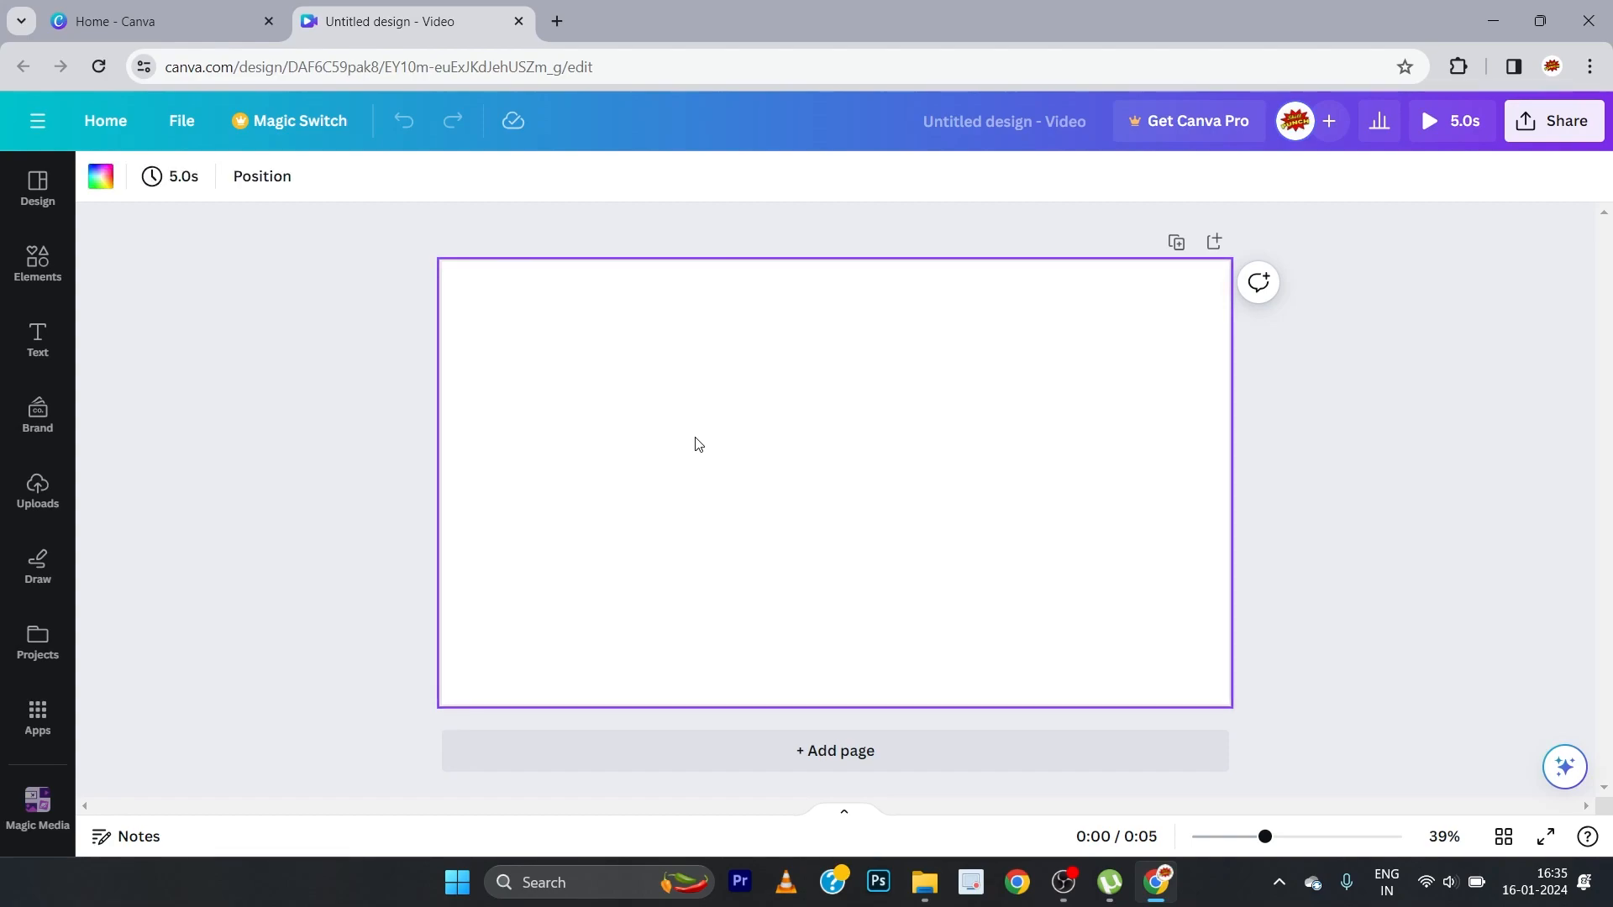
{"action": "left_click", "coordinate": [100, 177]}
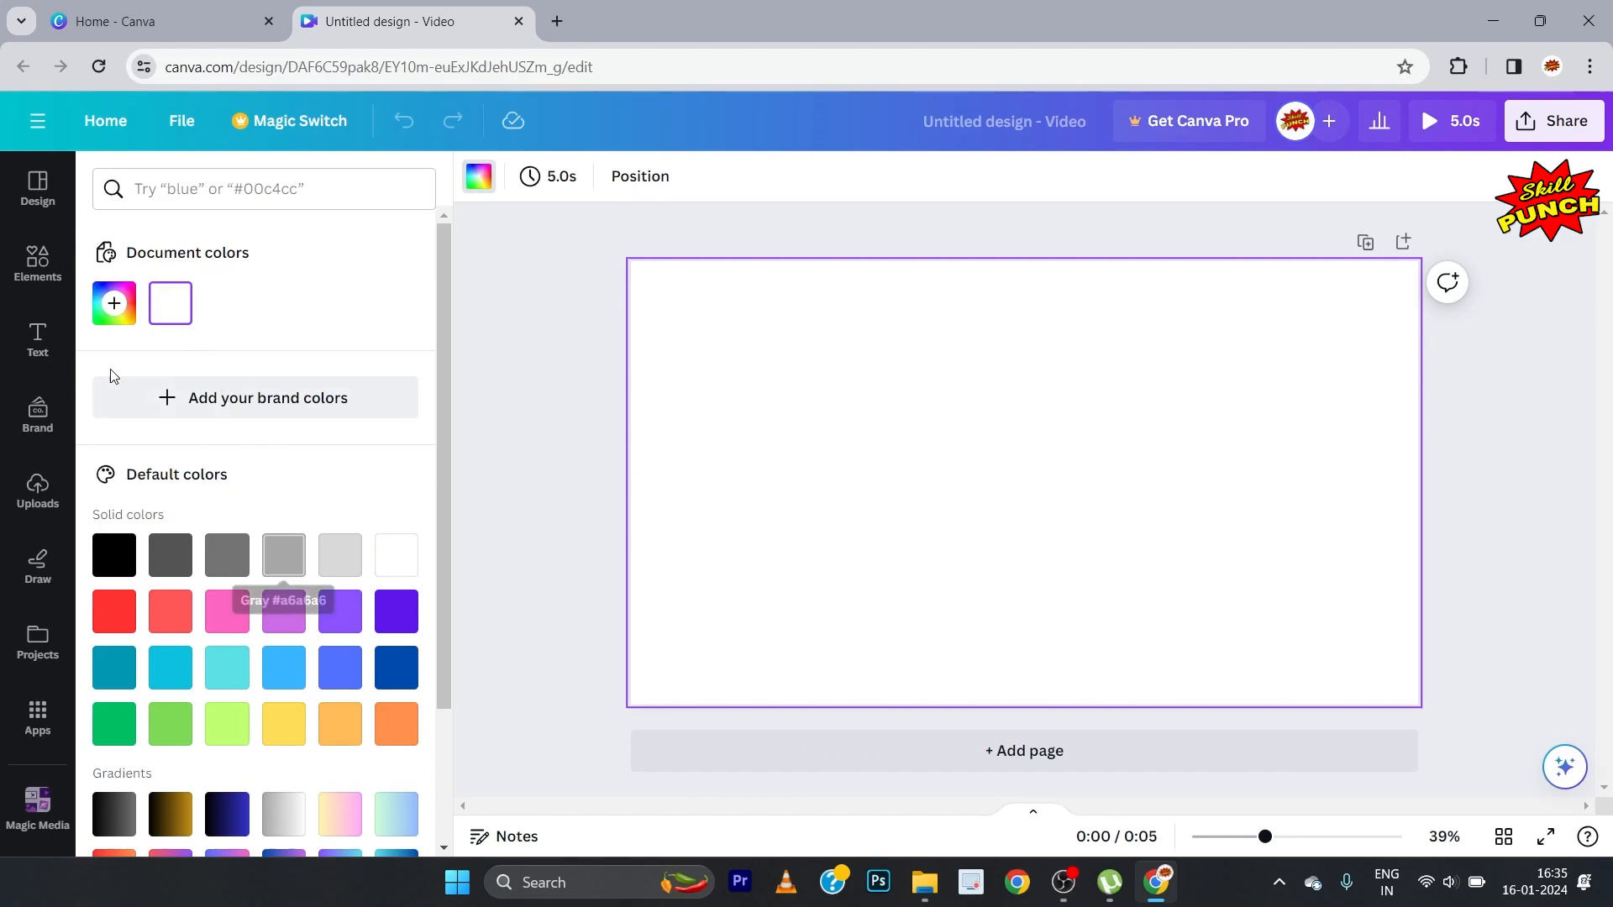
{"action": "left_click", "coordinate": [104, 313]}
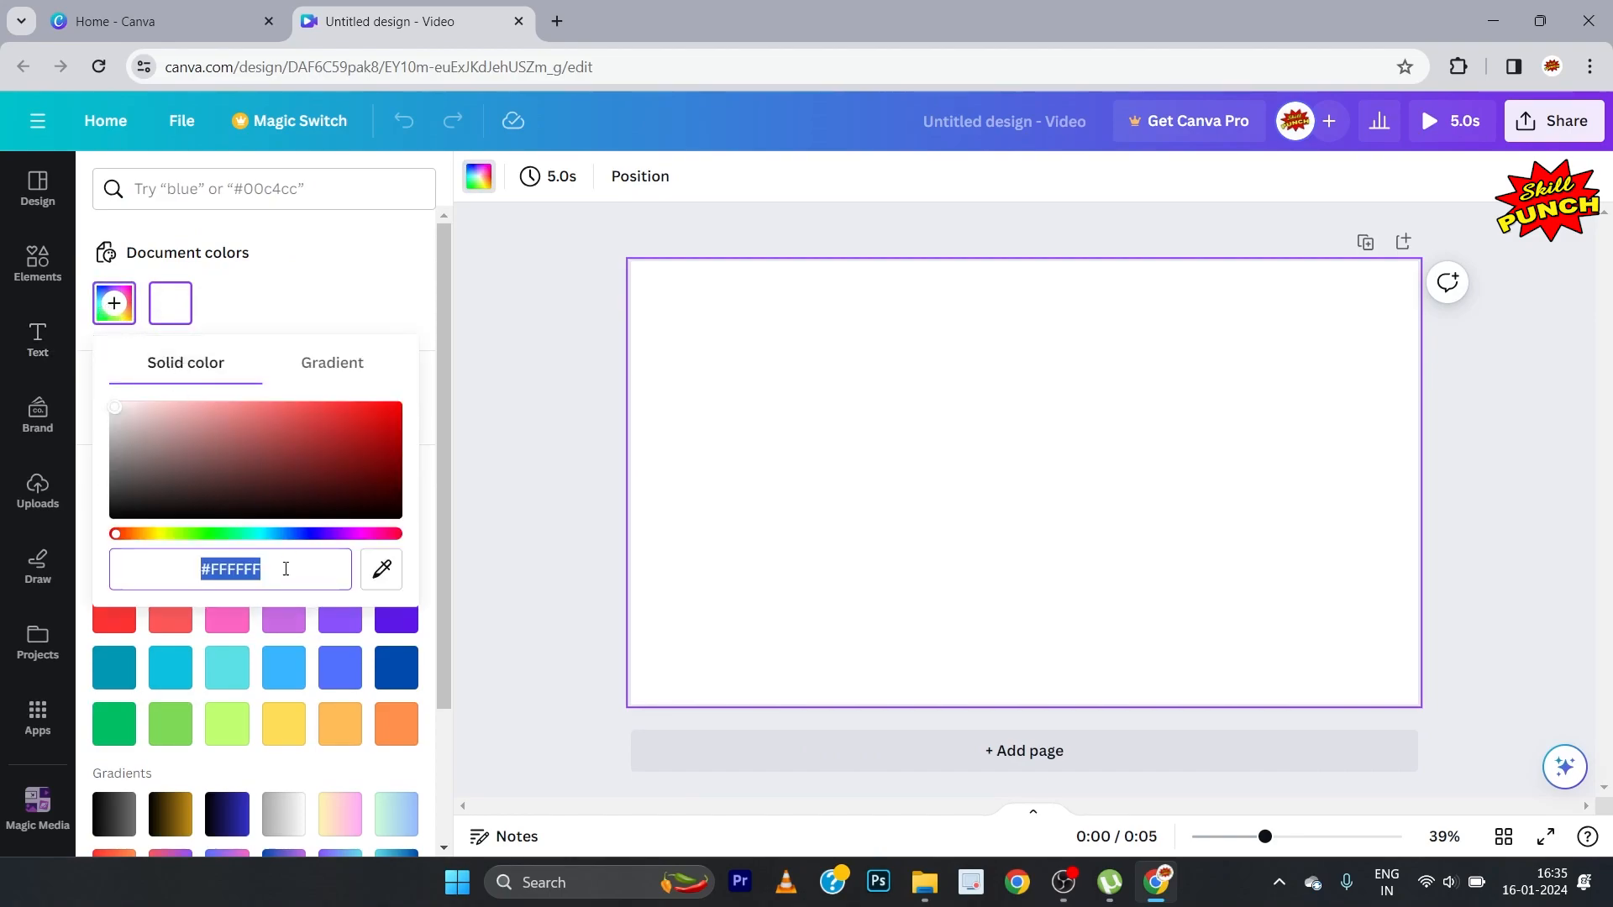
{"action": "left_click_drag", "start_coordinate": [116, 544], "coordinate": [286, 561]}
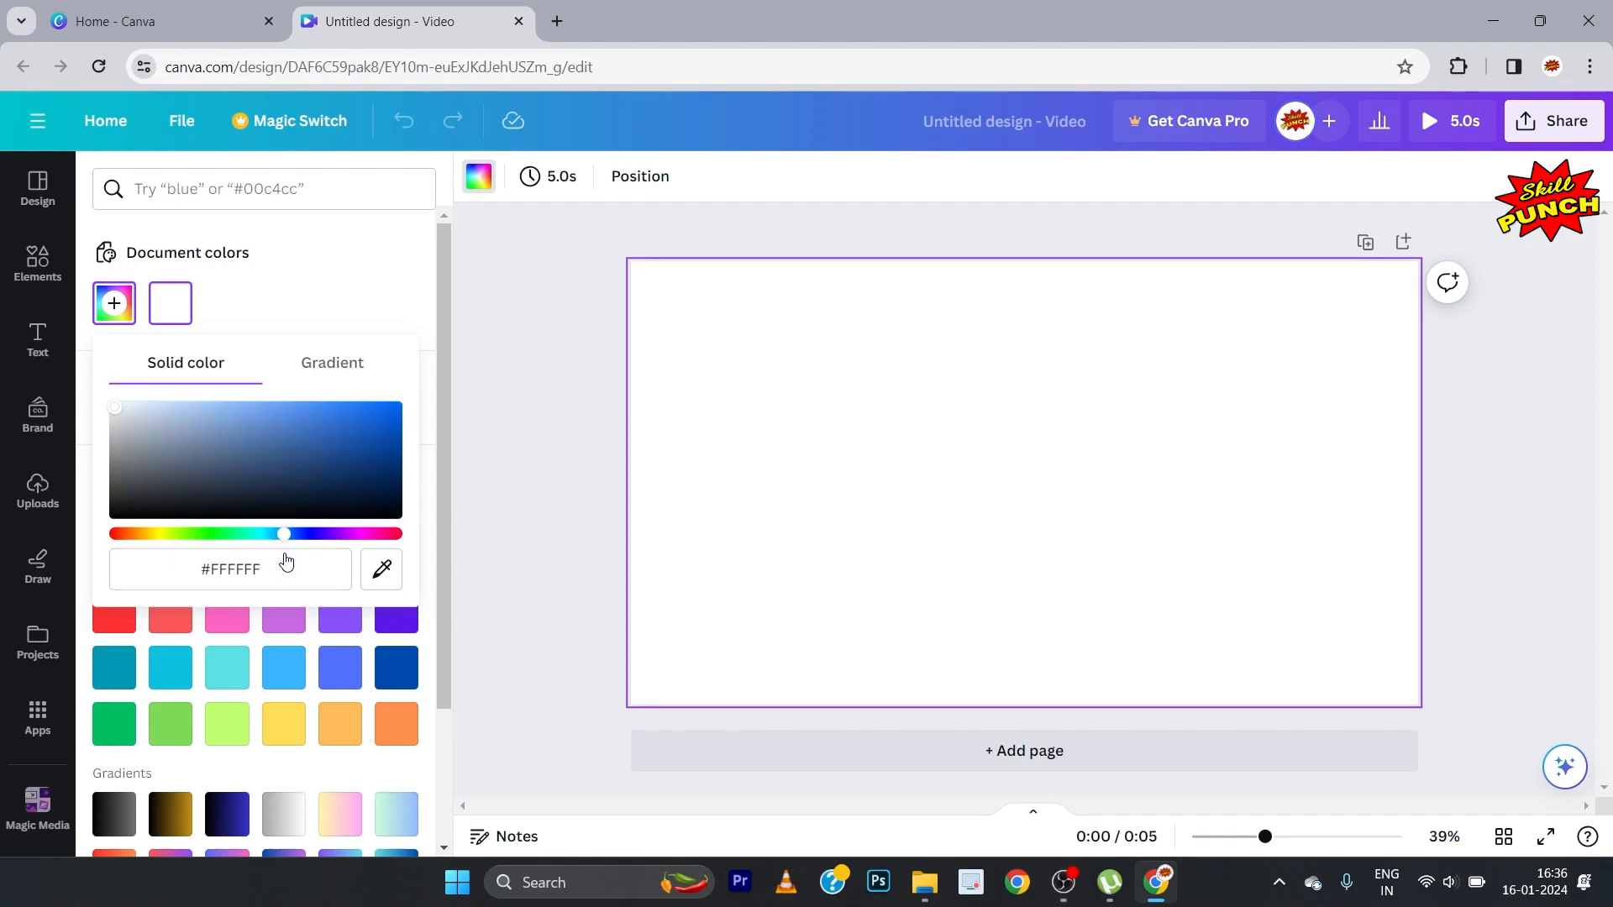
{"action": "left_click", "coordinate": [239, 411]}
{"action": "left_click_drag", "start_coordinate": [240, 411], "coordinate": [392, 422]}
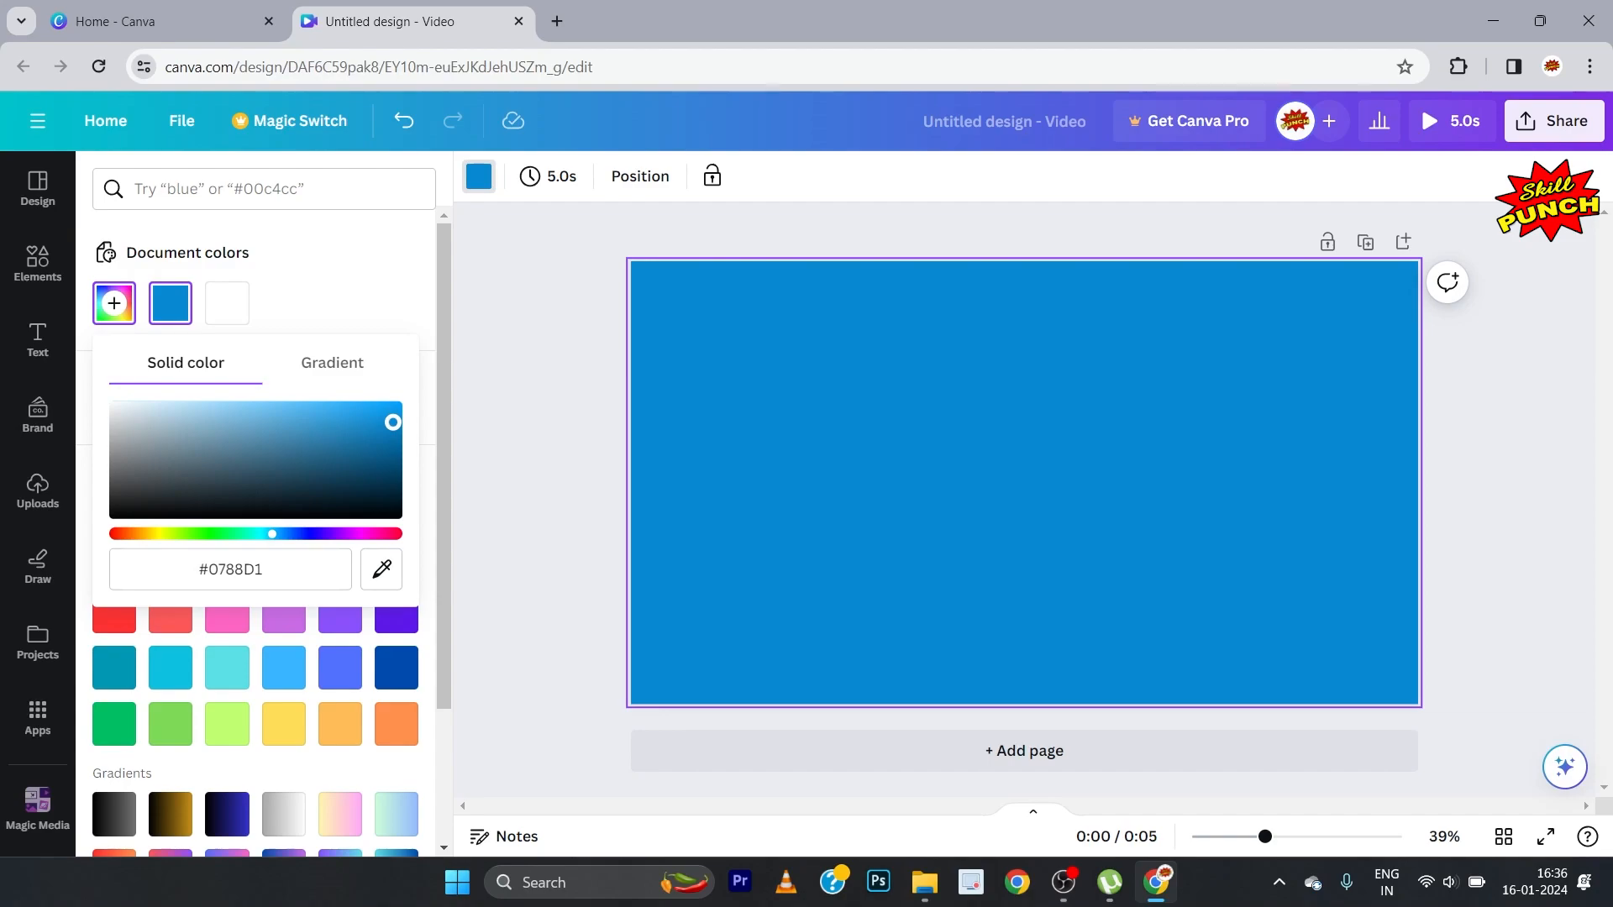
{"action": "left_click", "coordinate": [516, 386]}
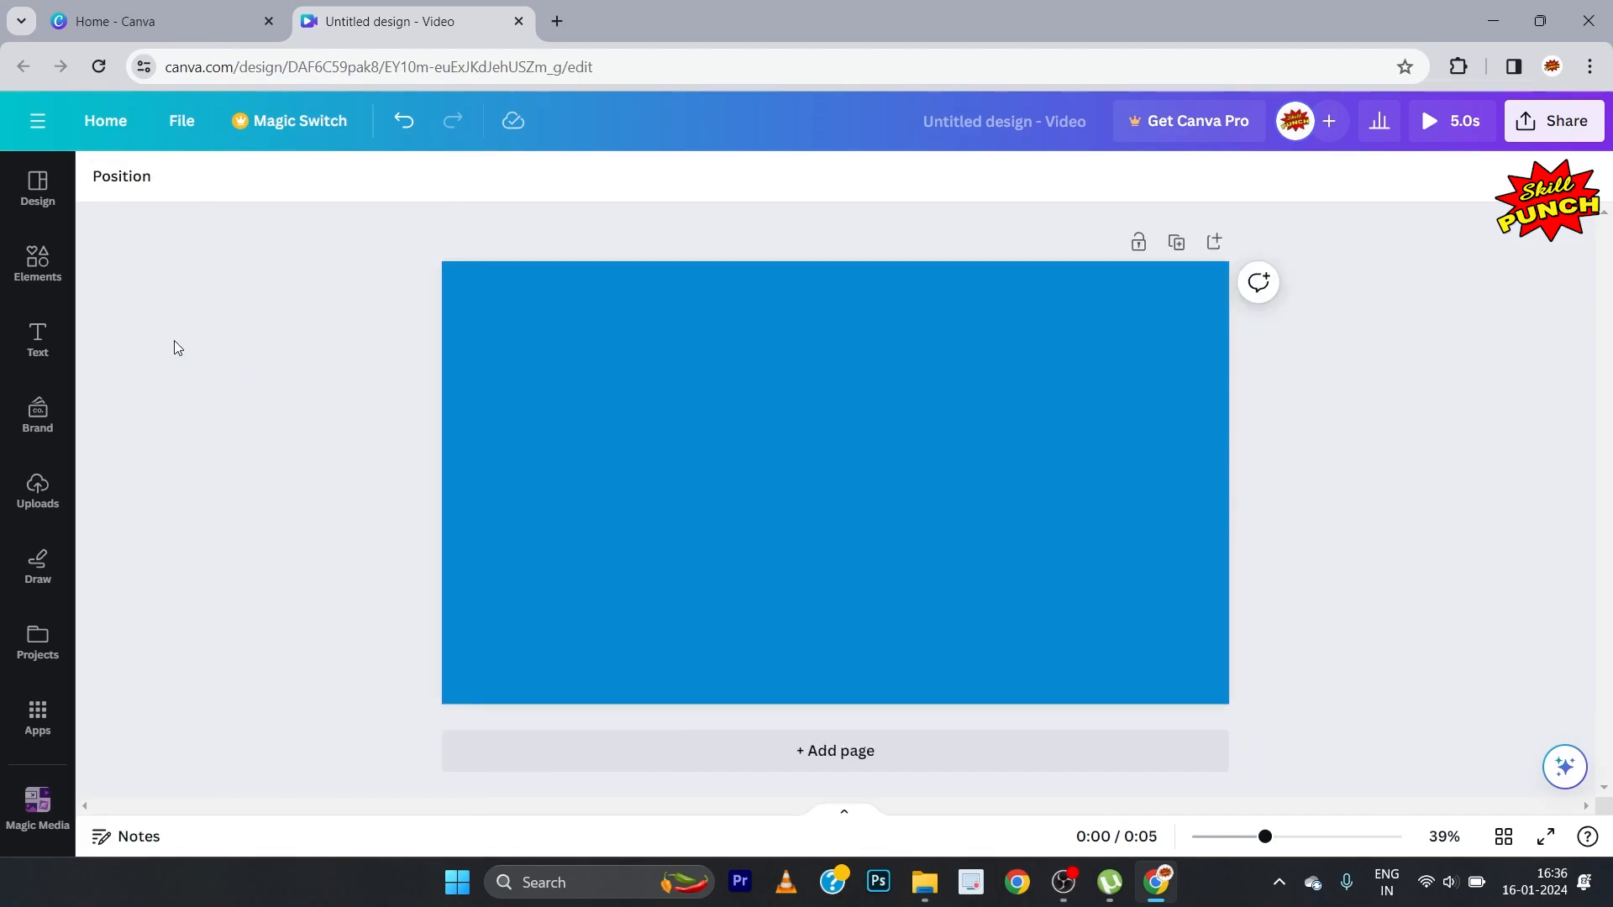
Step: Search the elements library for sky videos and add the free 23-second white clouds clip to the page
{"action": "left_click", "coordinate": [46, 274]}
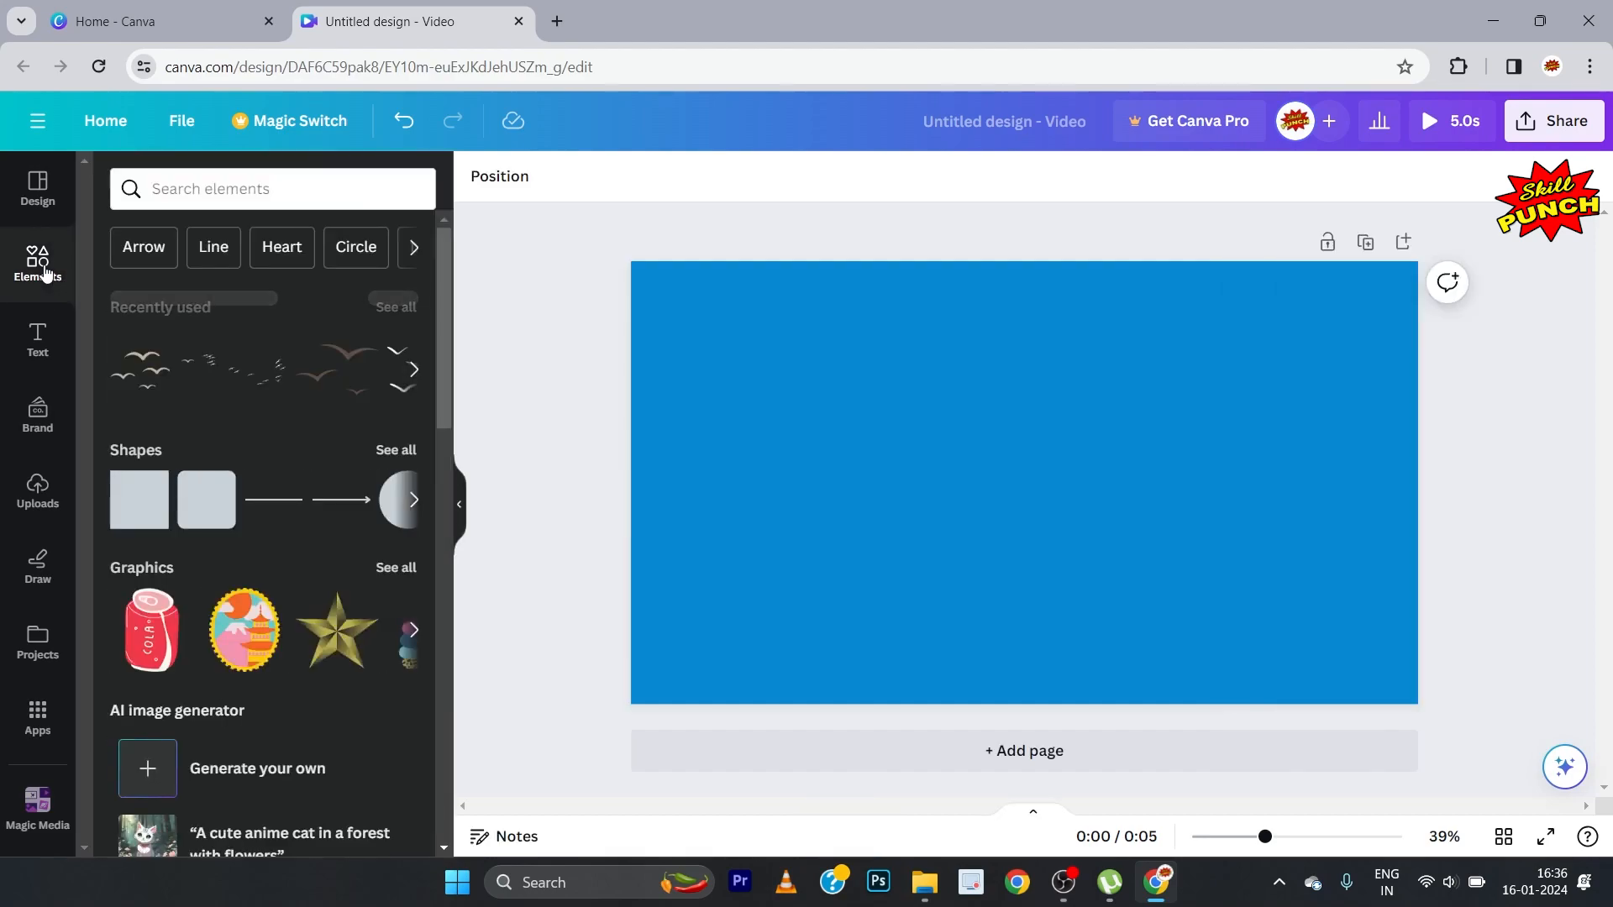
{"action": "left_click", "coordinate": [204, 191]}
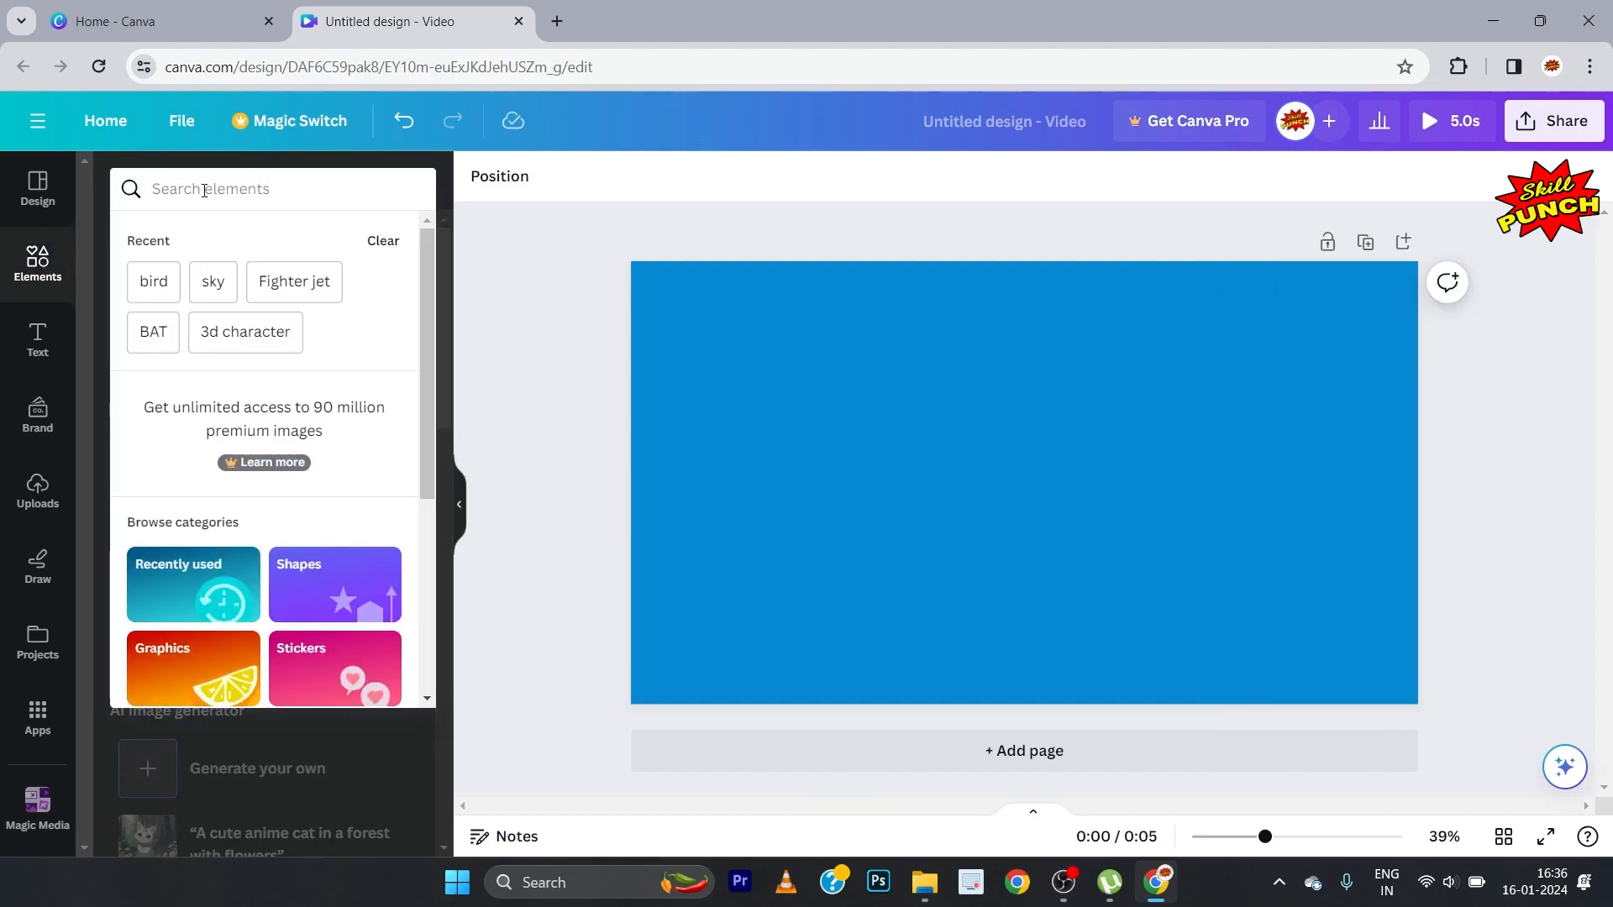
{"action": "type", "text": "sky"}
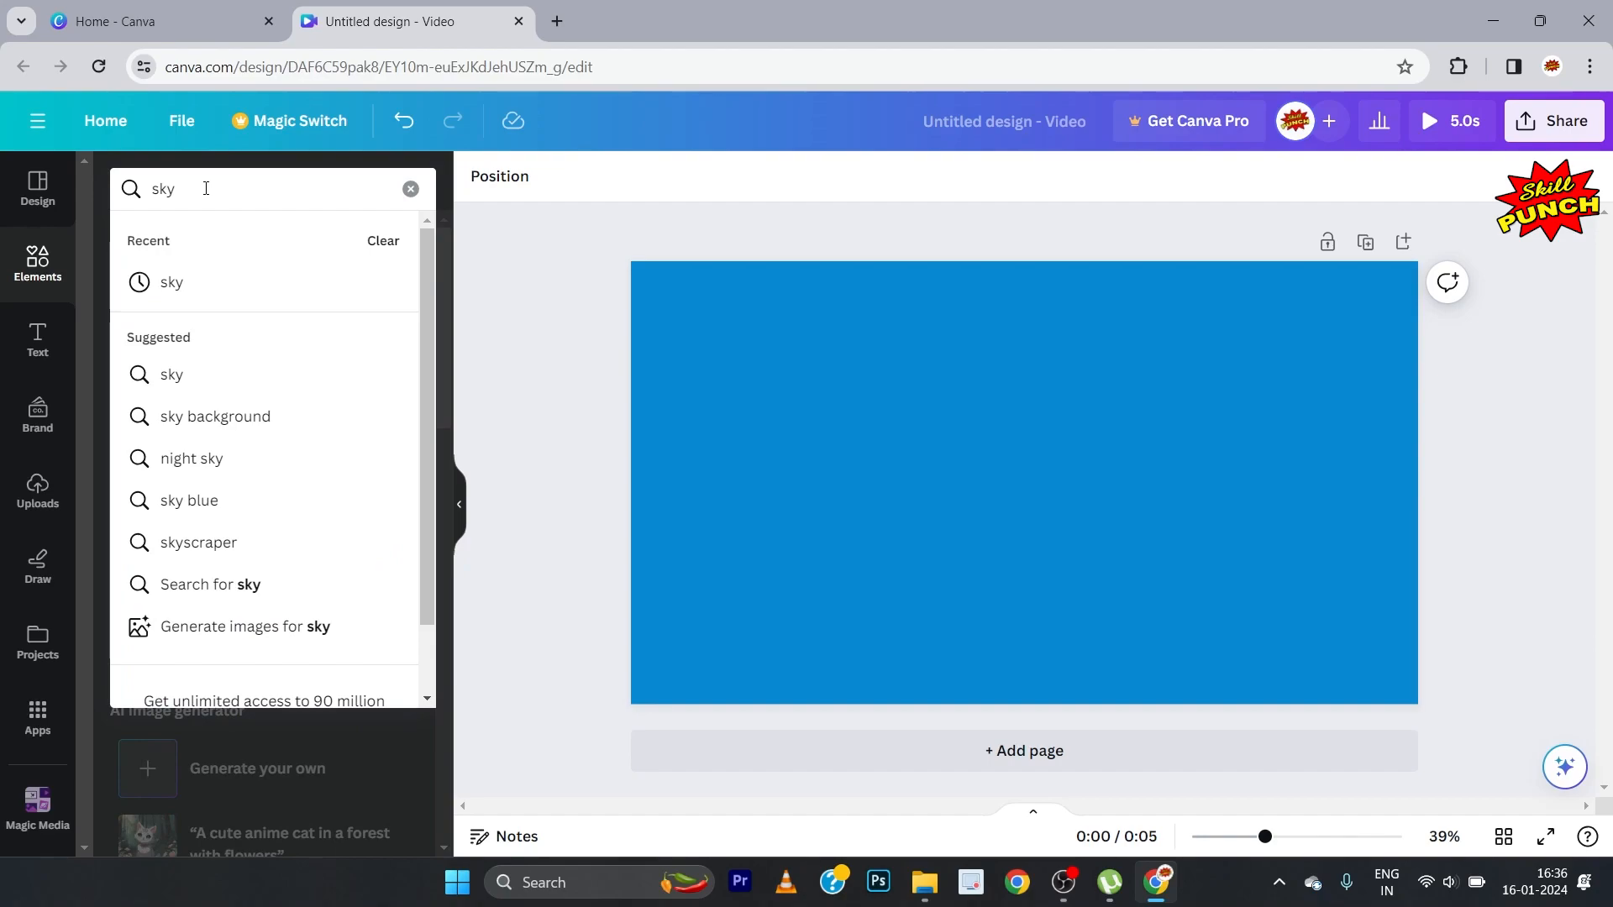
{"action": "left_click", "coordinate": [270, 597]}
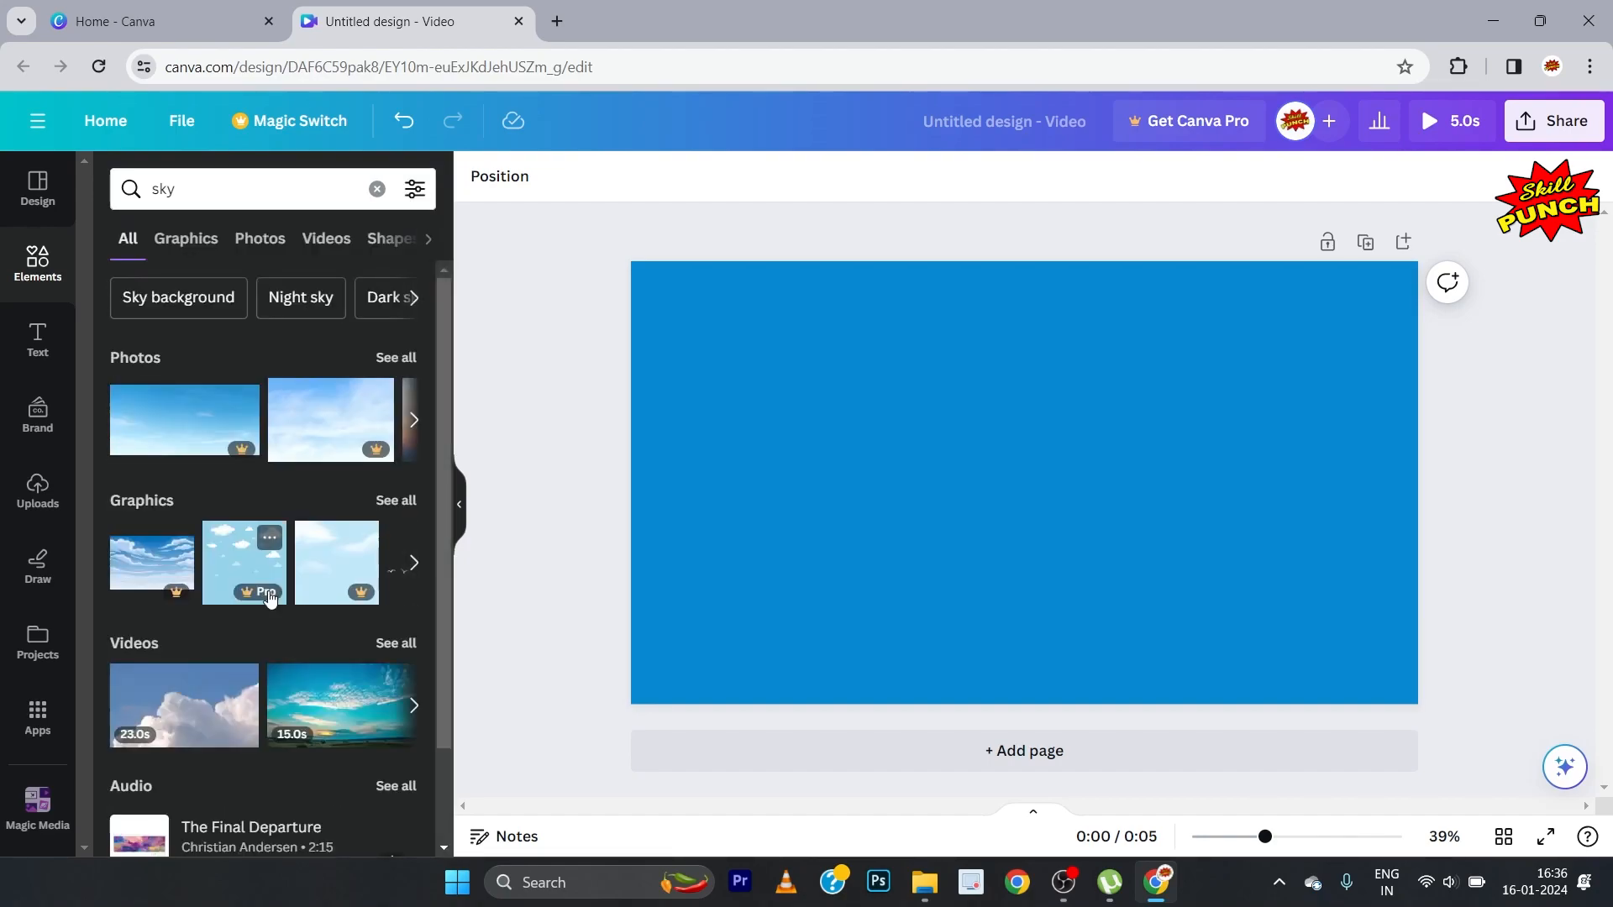
{"action": "left_click", "coordinate": [327, 239]}
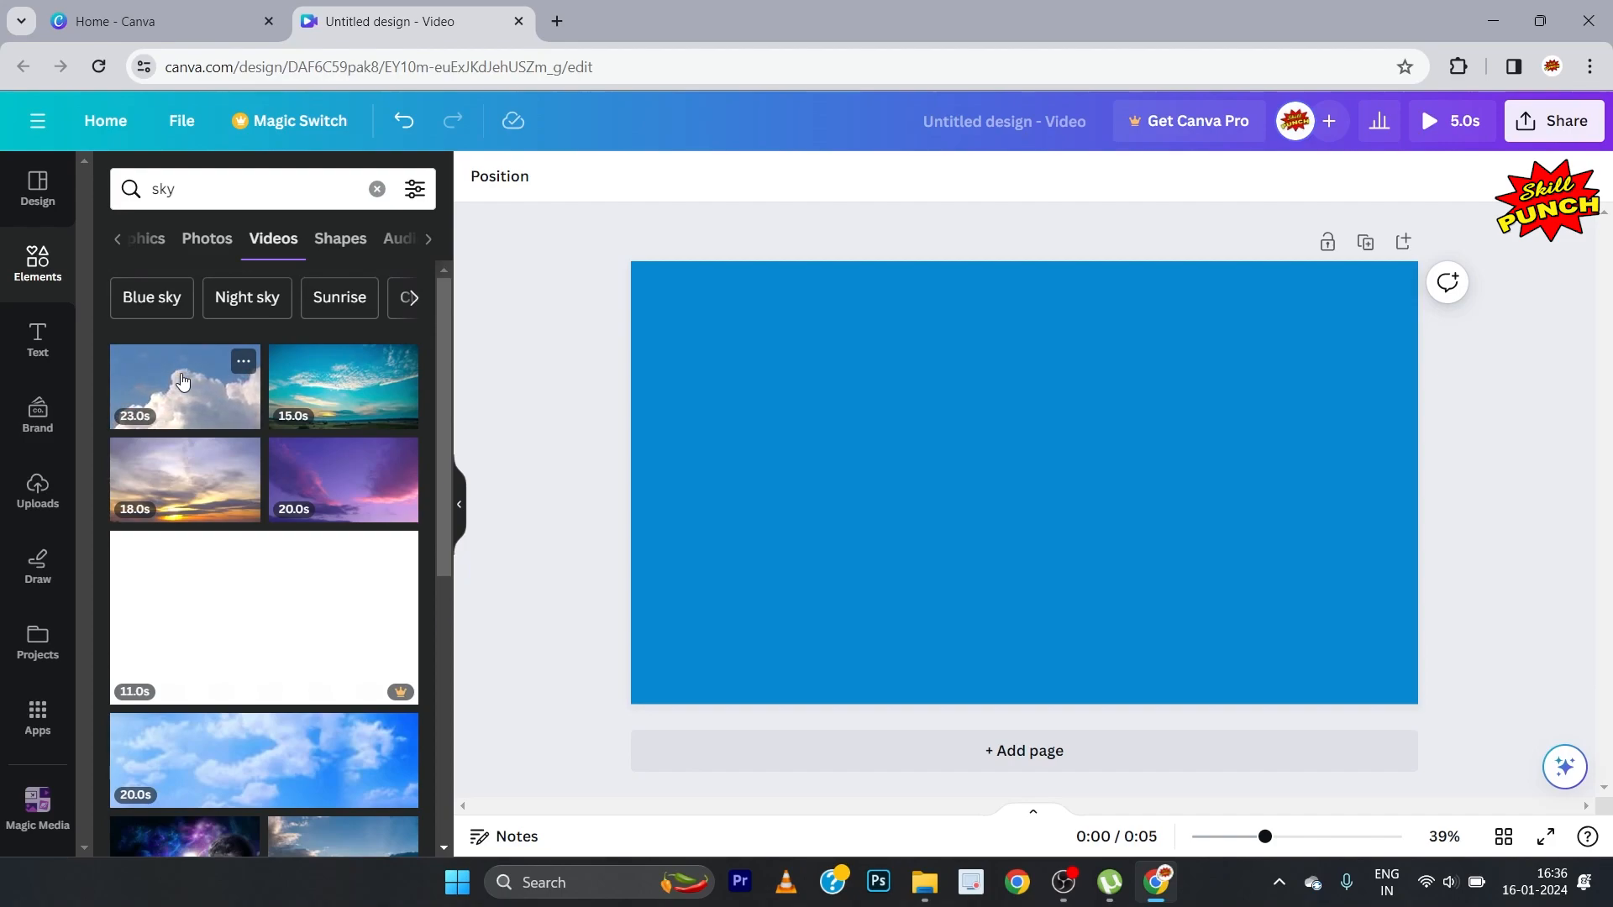
{"action": "left_click", "coordinate": [243, 364]}
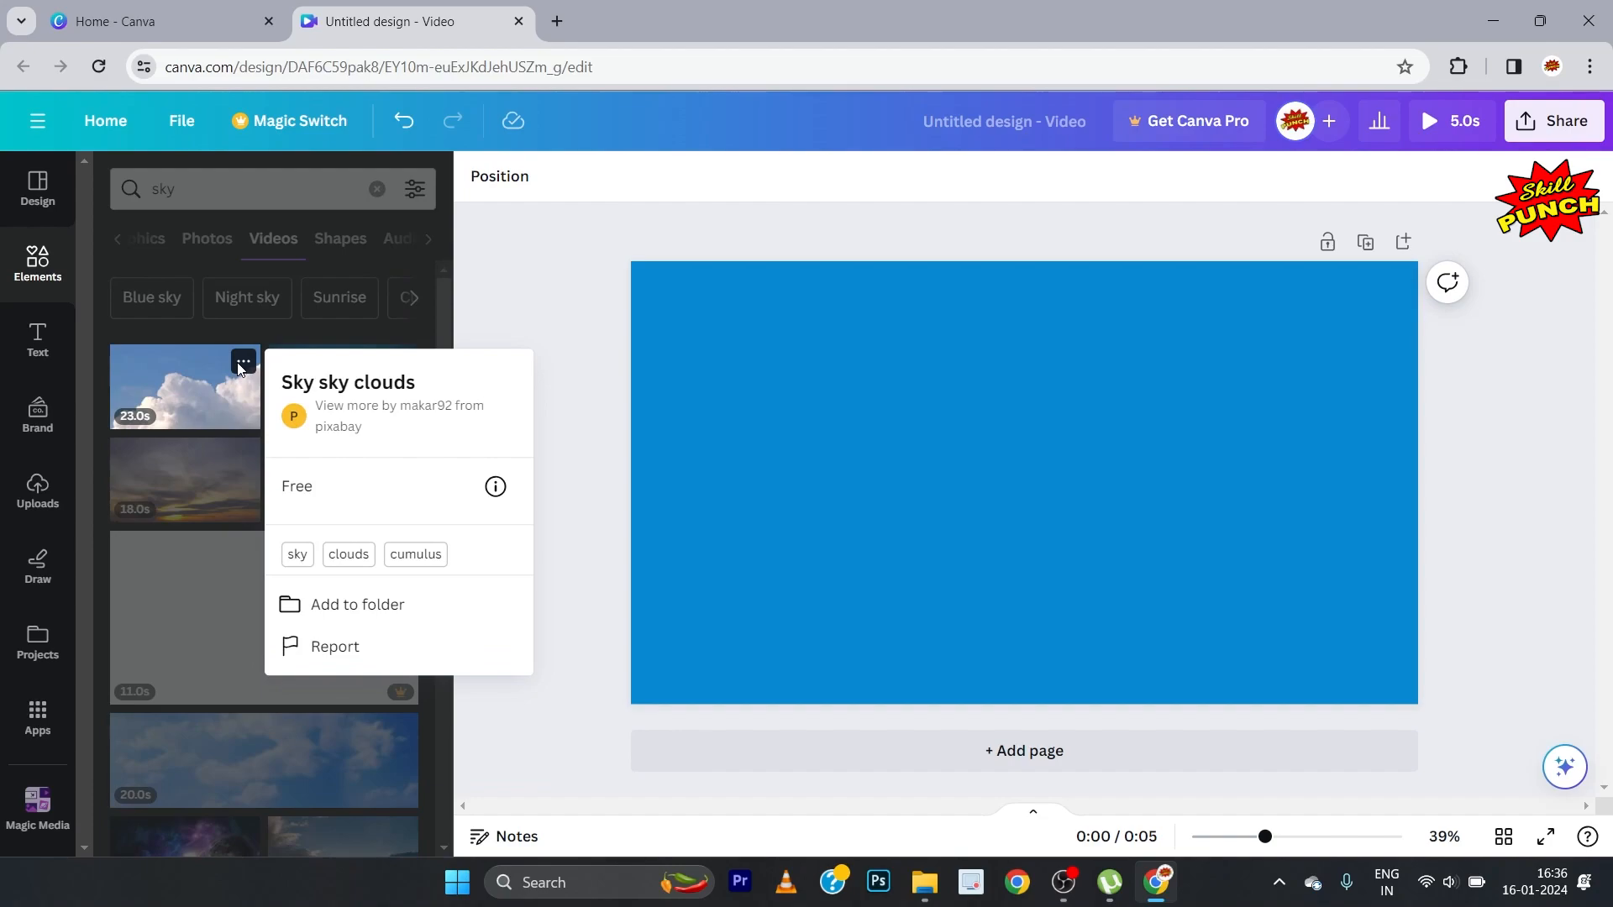
{"action": "left_click", "coordinate": [241, 366]}
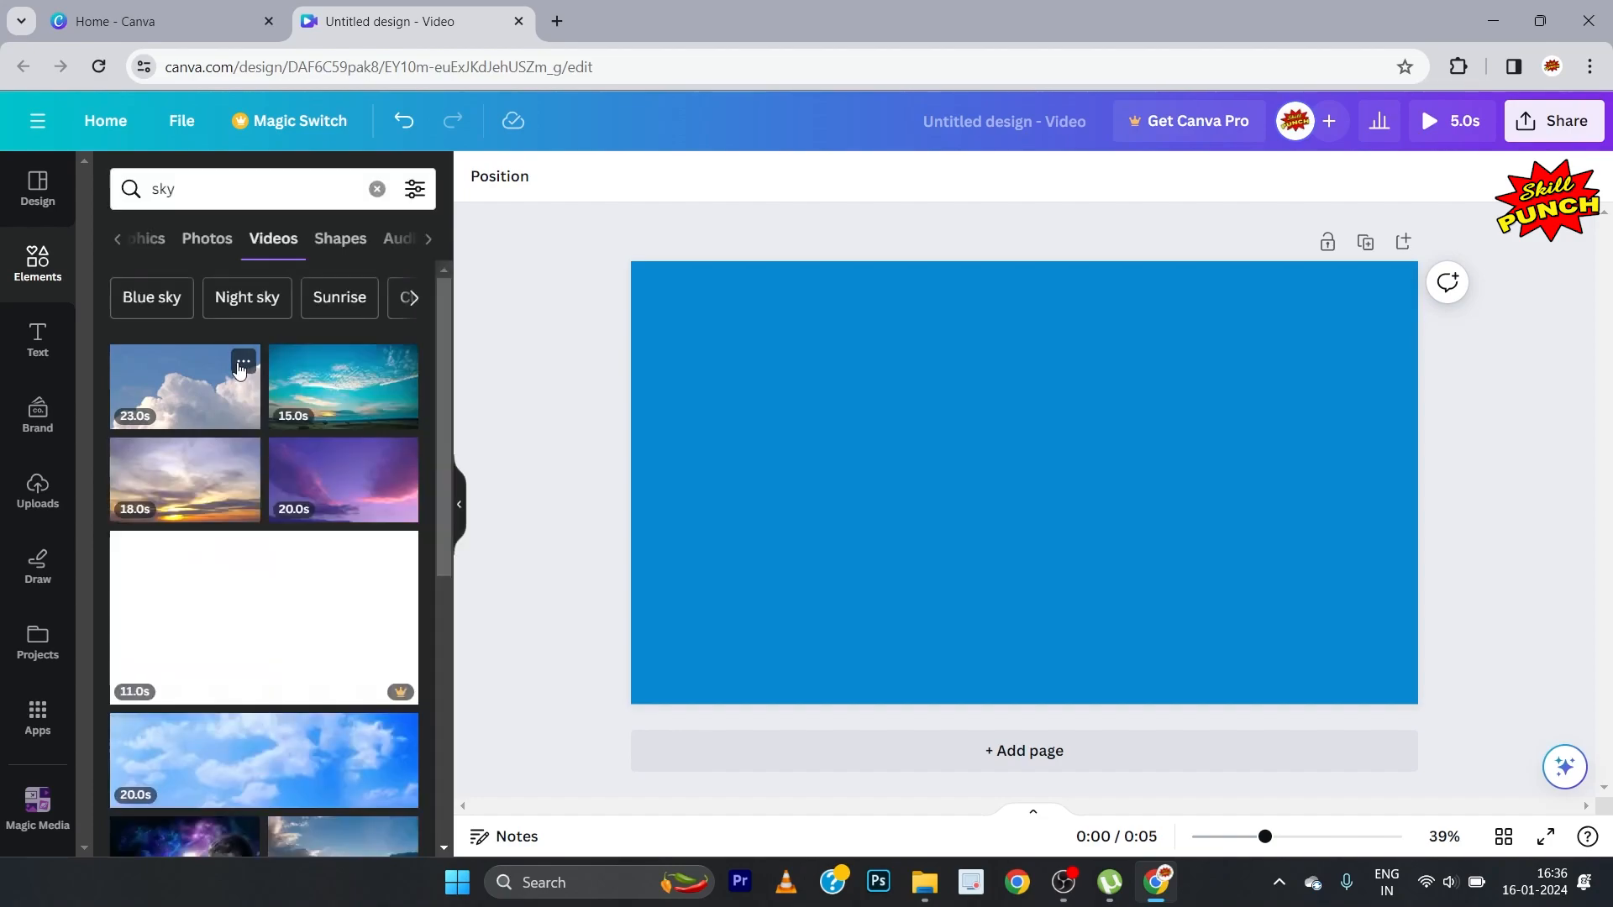
{"action": "left_click", "coordinate": [206, 393]}
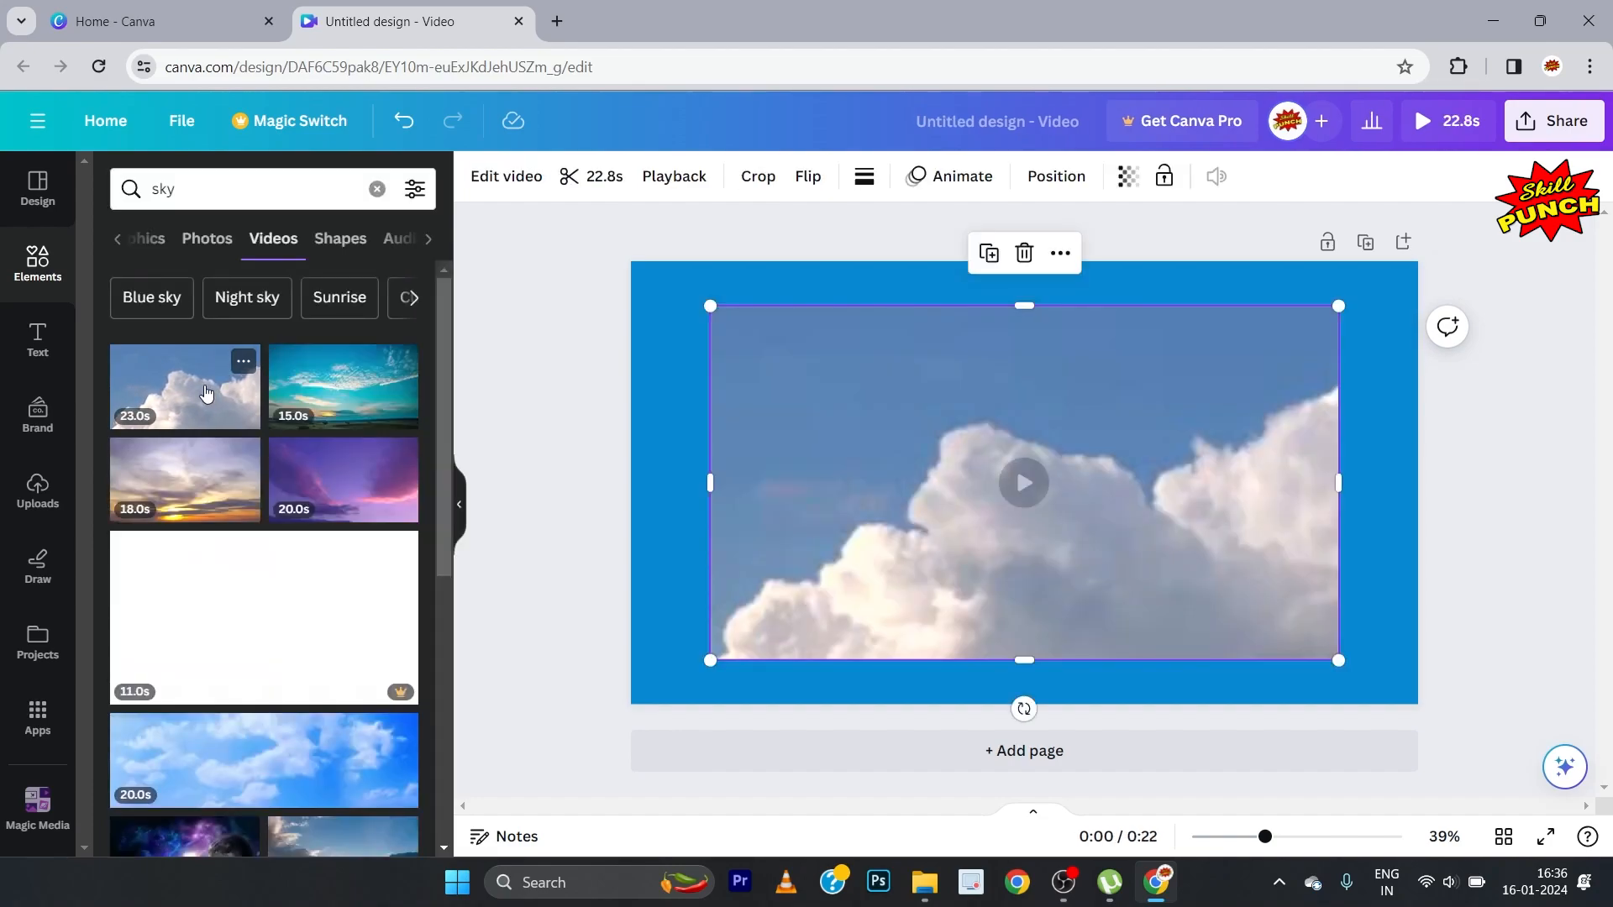
Step: Align the cloud video with the page's upper-left corner and enlarge it to cover the whole page
{"action": "left_click", "coordinate": [459, 503]}
{"action": "left_click_drag", "start_coordinate": [714, 522], "coordinate": [636, 477]}
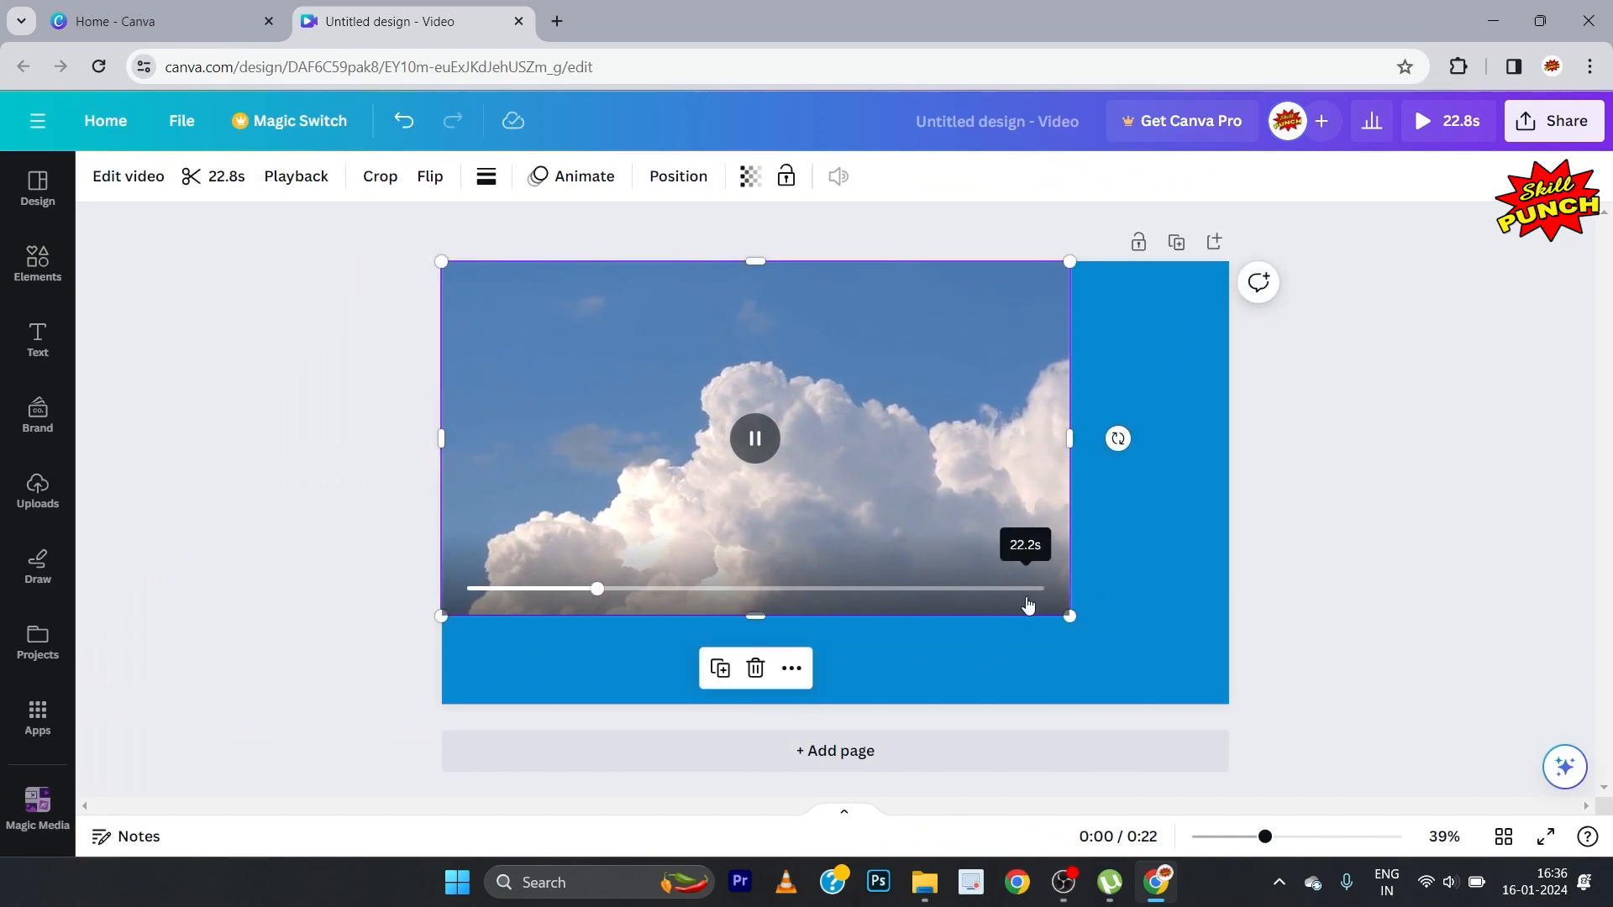
{"action": "left_click_drag", "start_coordinate": [1073, 617], "coordinate": [1248, 665]}
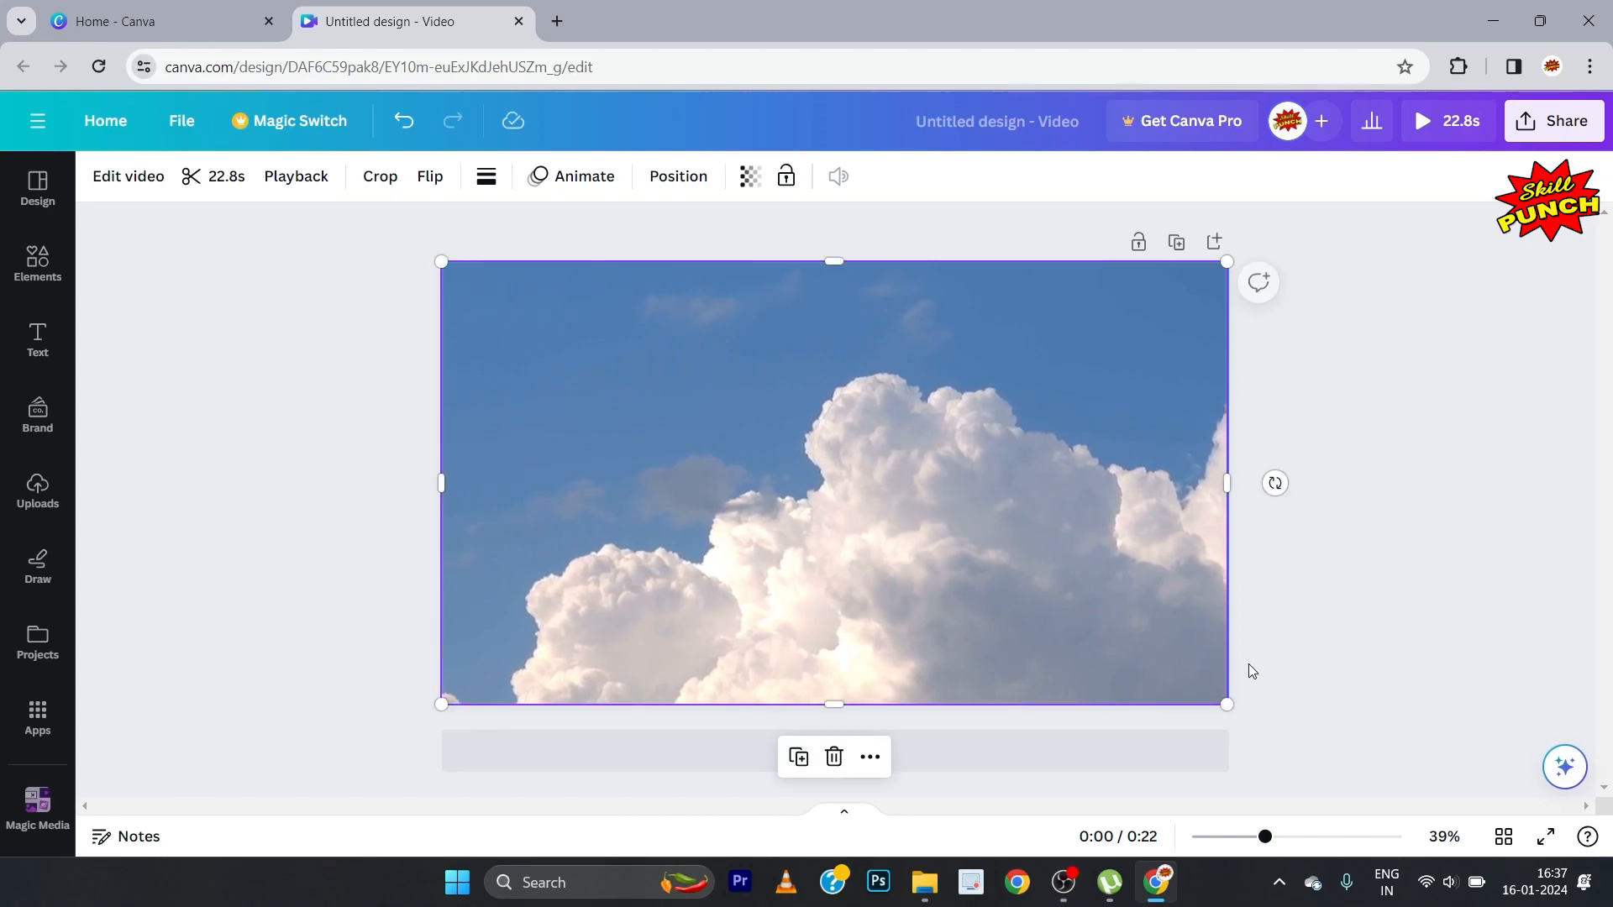
{"action": "left_click", "coordinate": [1469, 461]}
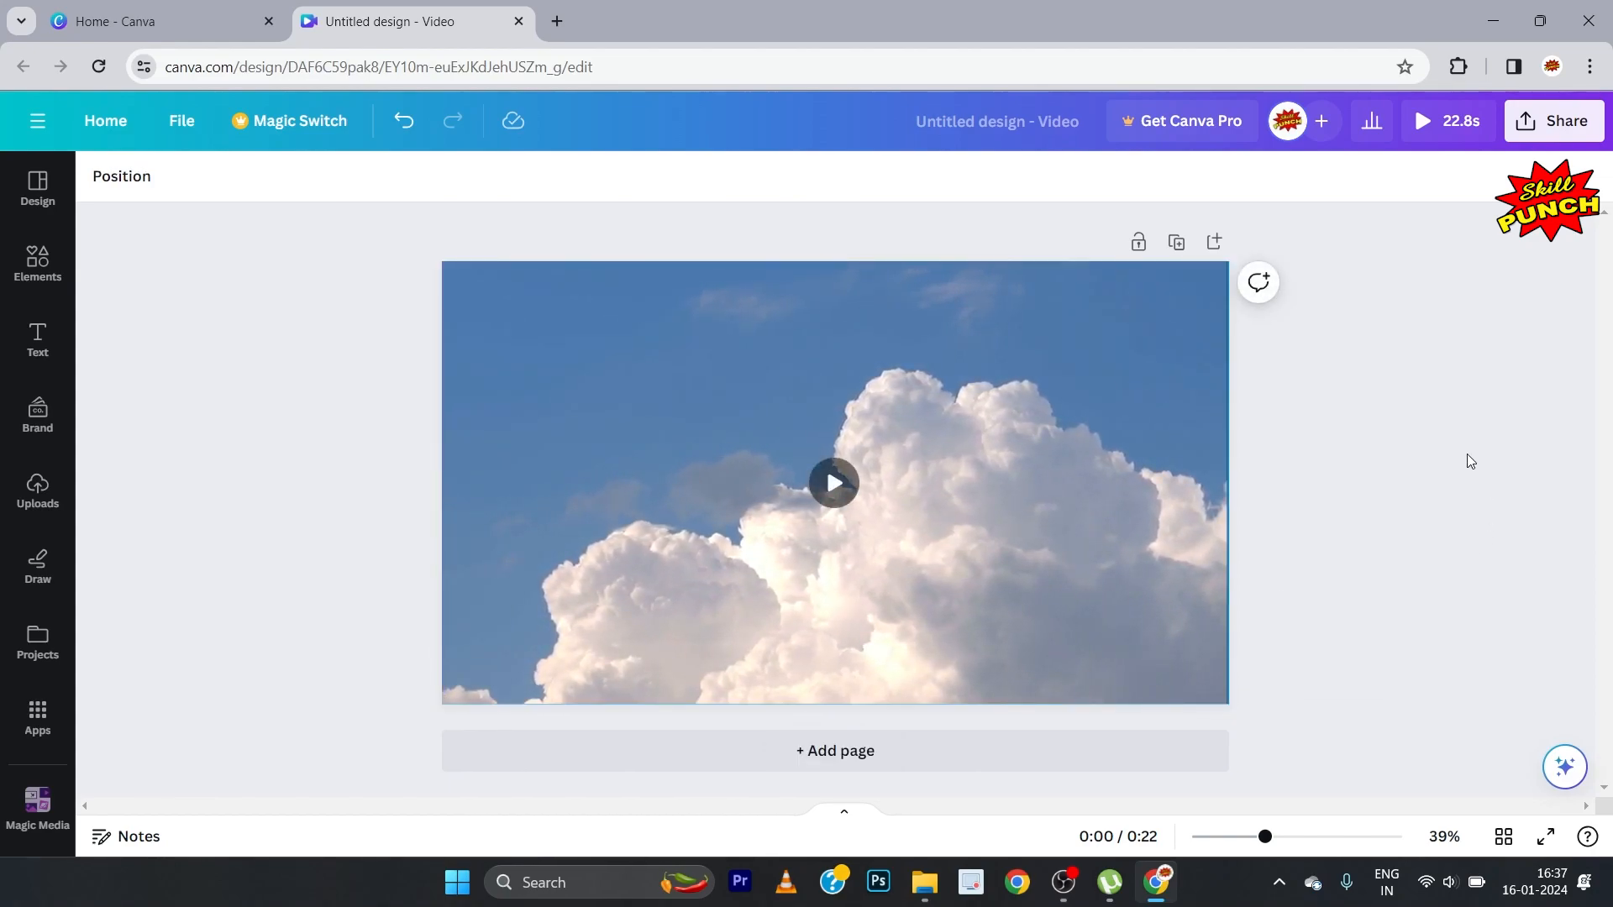
Step: Trim the end of the cloud video so that the clip lasts 10.0 seconds
{"action": "left_click", "coordinate": [613, 355]}
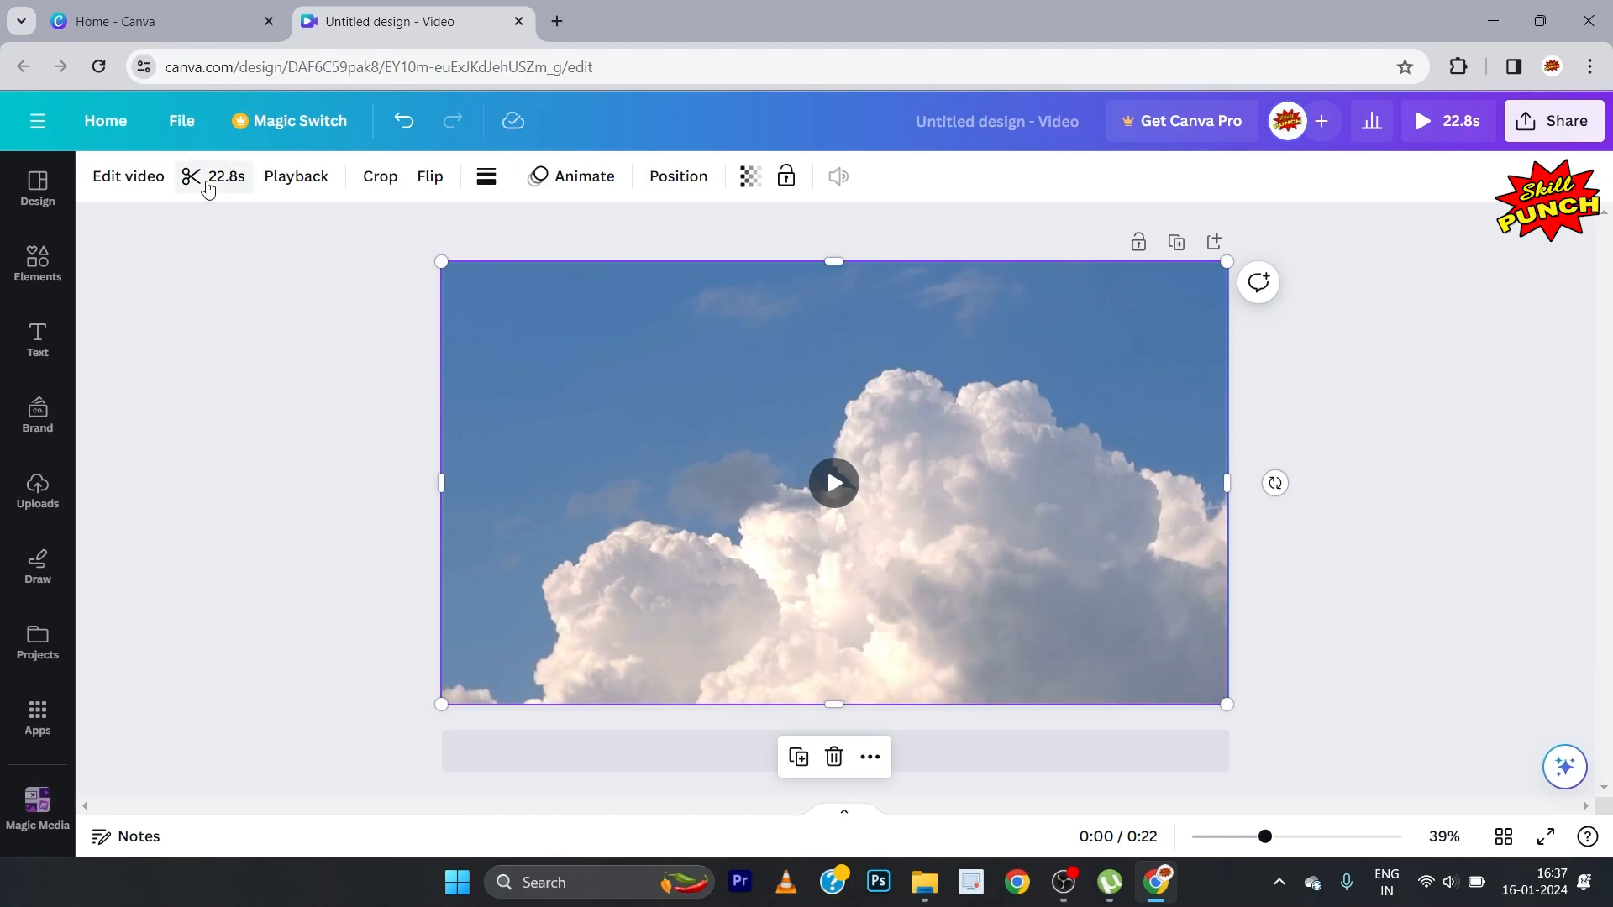
{"action": "left_click", "coordinate": [207, 178]}
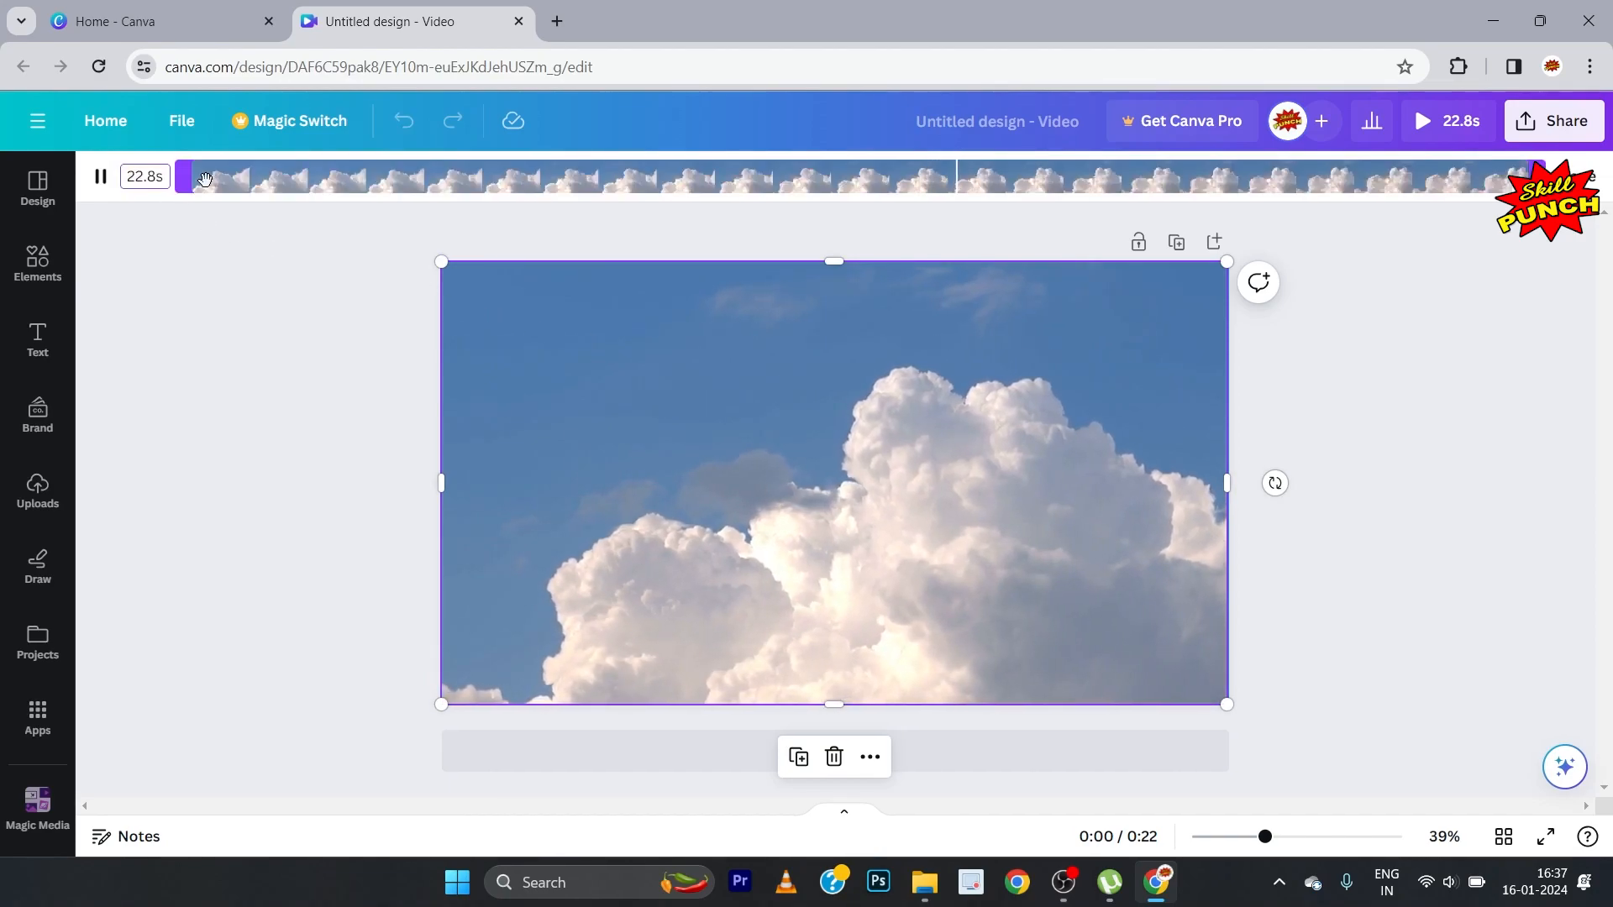
{"action": "left_click_drag", "start_coordinate": [1537, 176], "coordinate": [785, 171]}
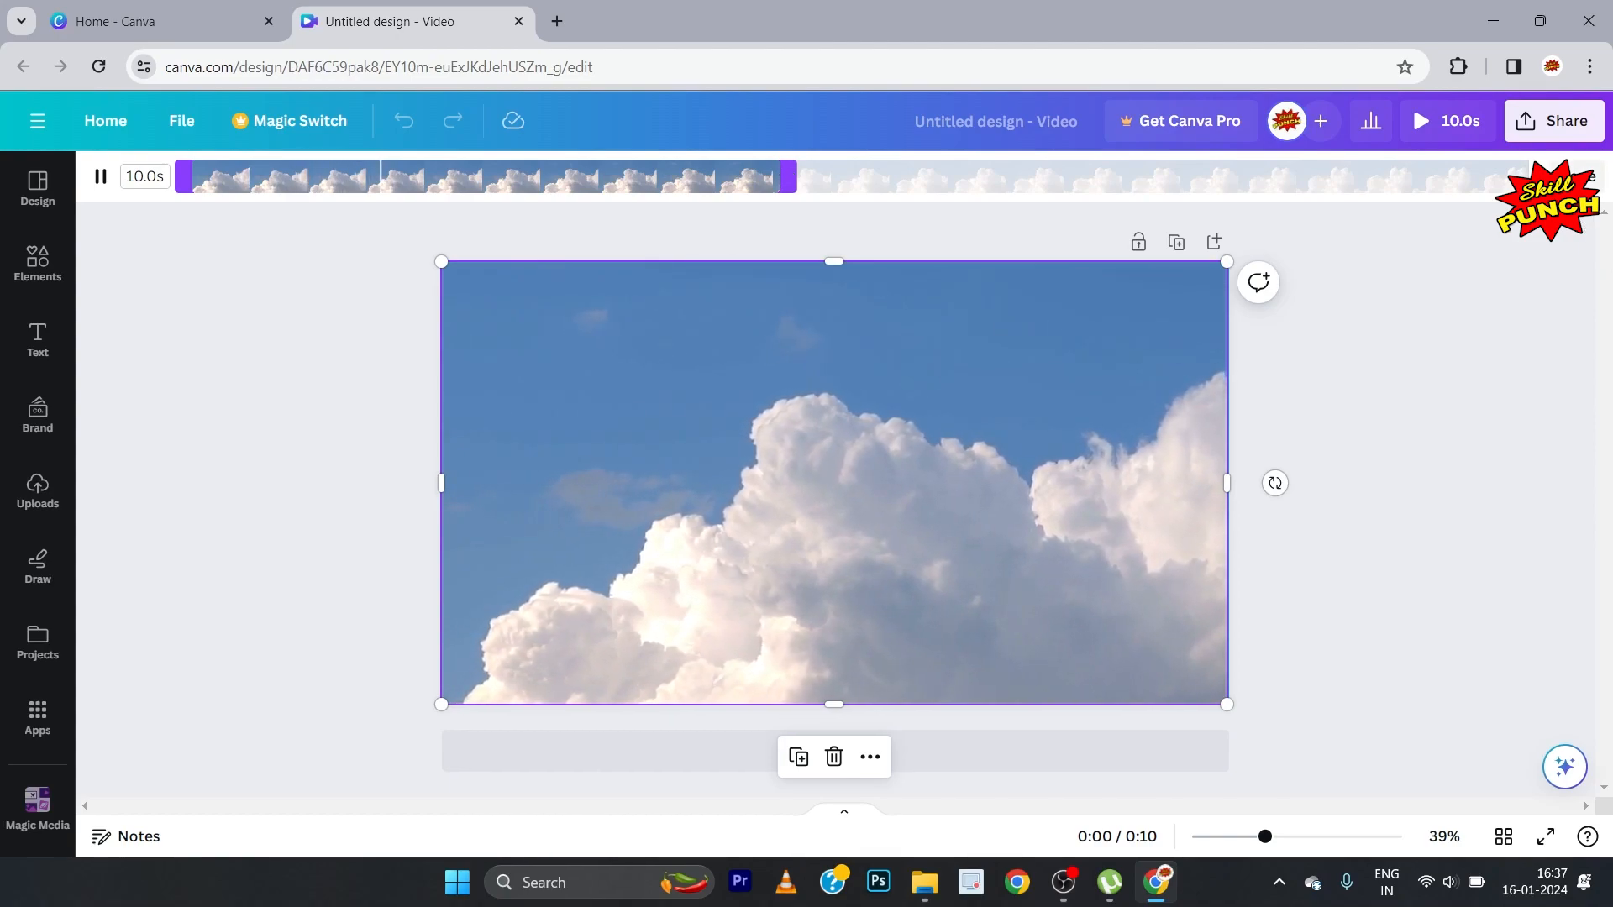
{"action": "left_click", "coordinate": [1577, 178]}
{"action": "left_click", "coordinate": [329, 418]}
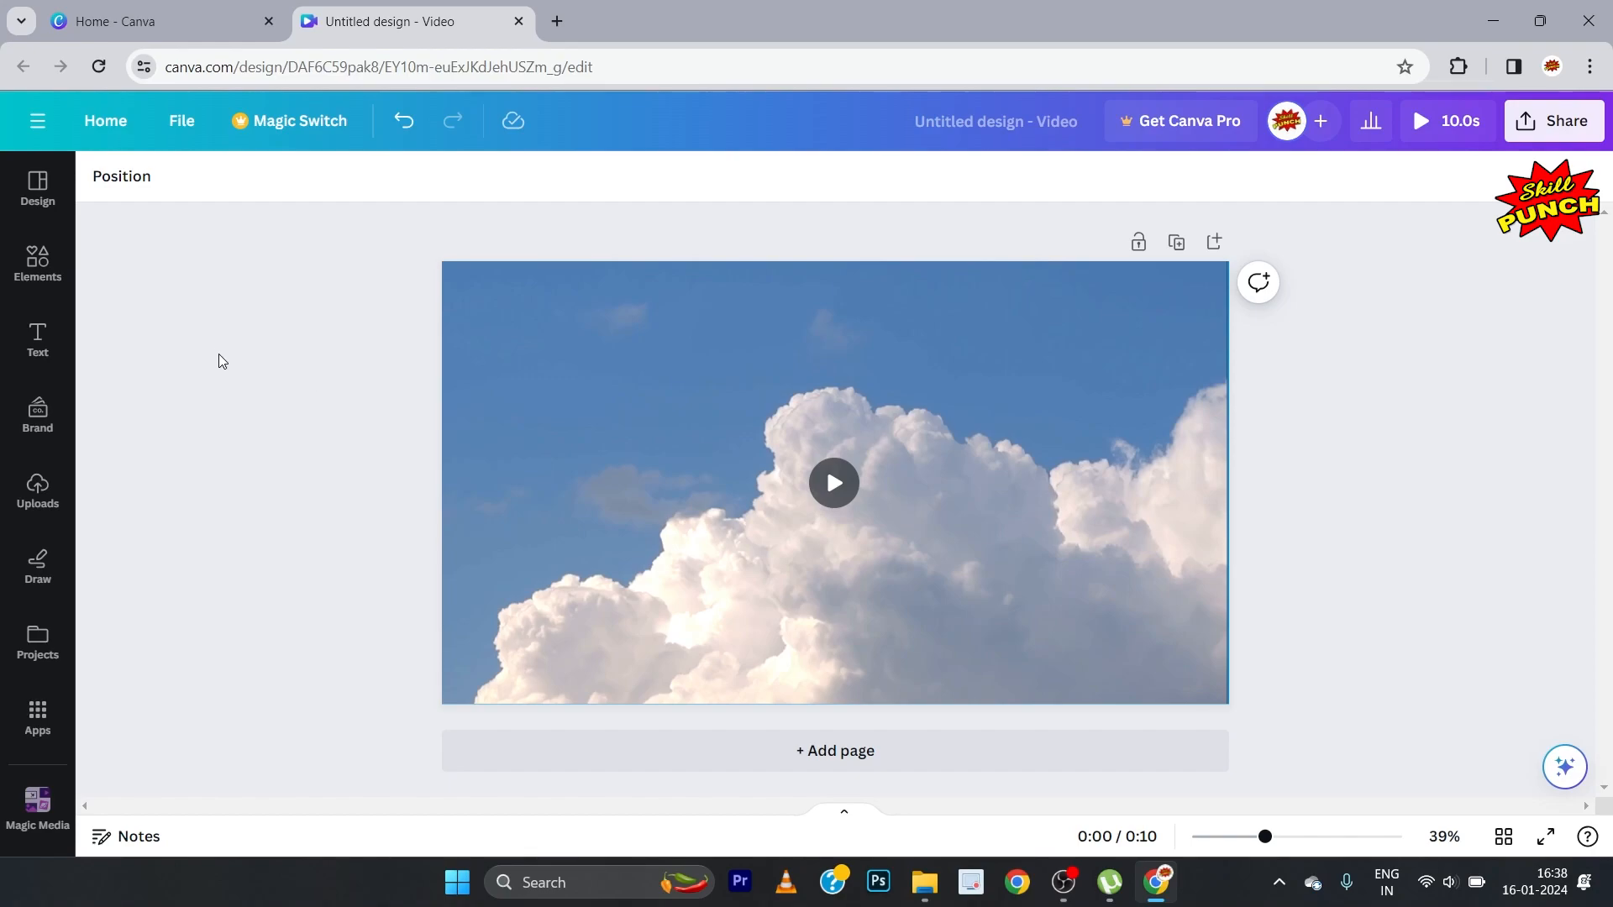
Step: Add a heading over the cloud video and replace its text with SKILL PUNCH
{"action": "left_click", "coordinate": [48, 353]}
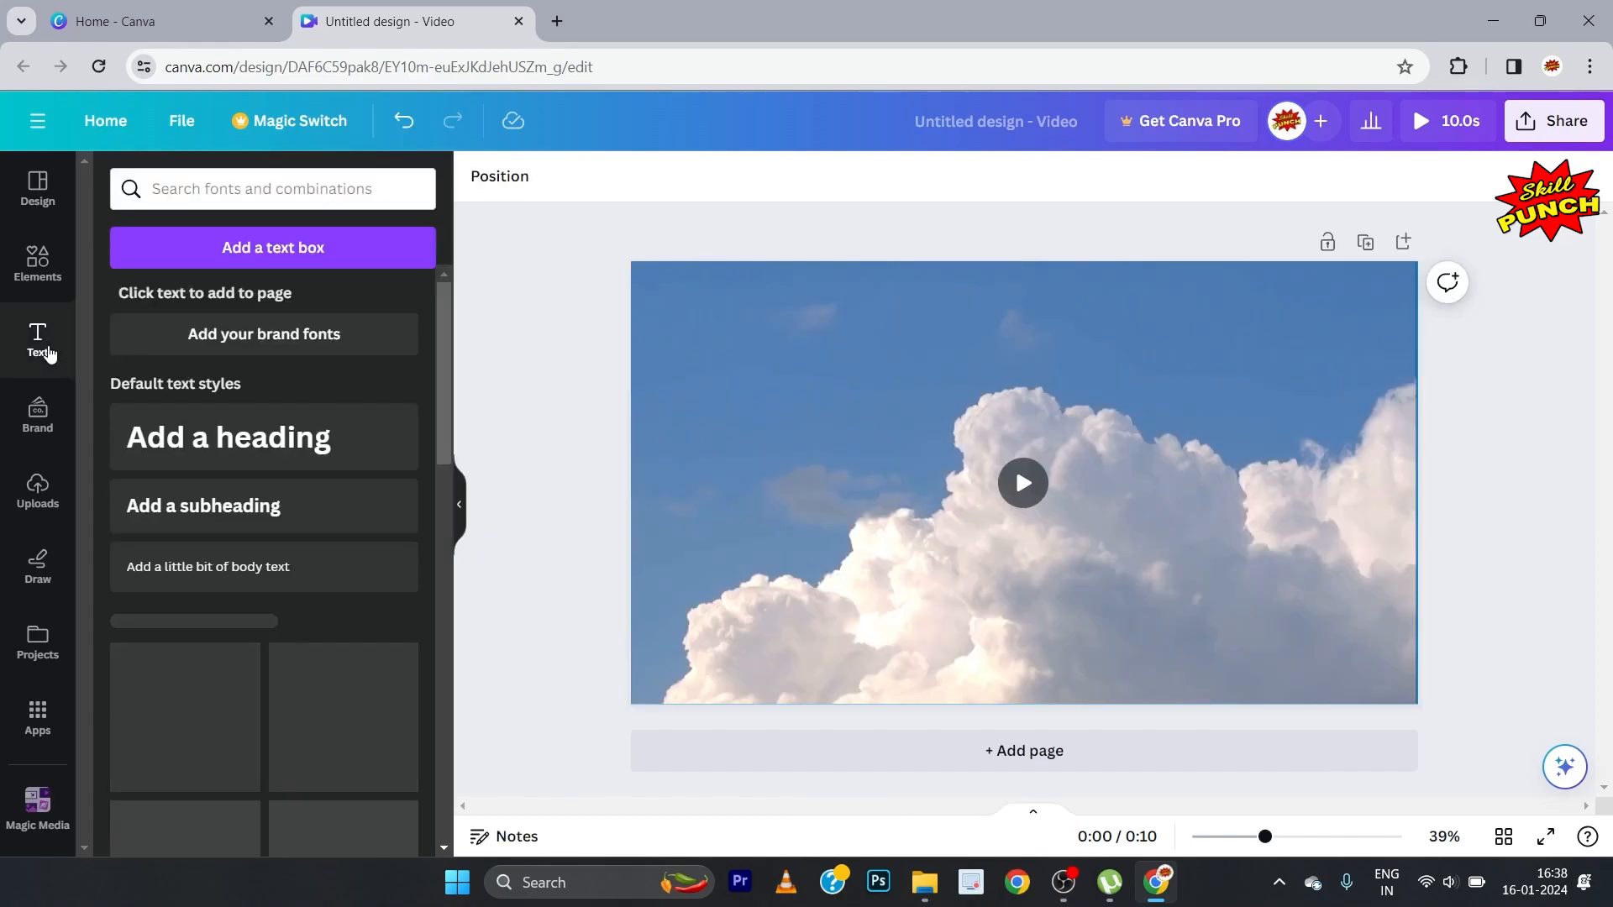
{"action": "left_click", "coordinate": [267, 439]}
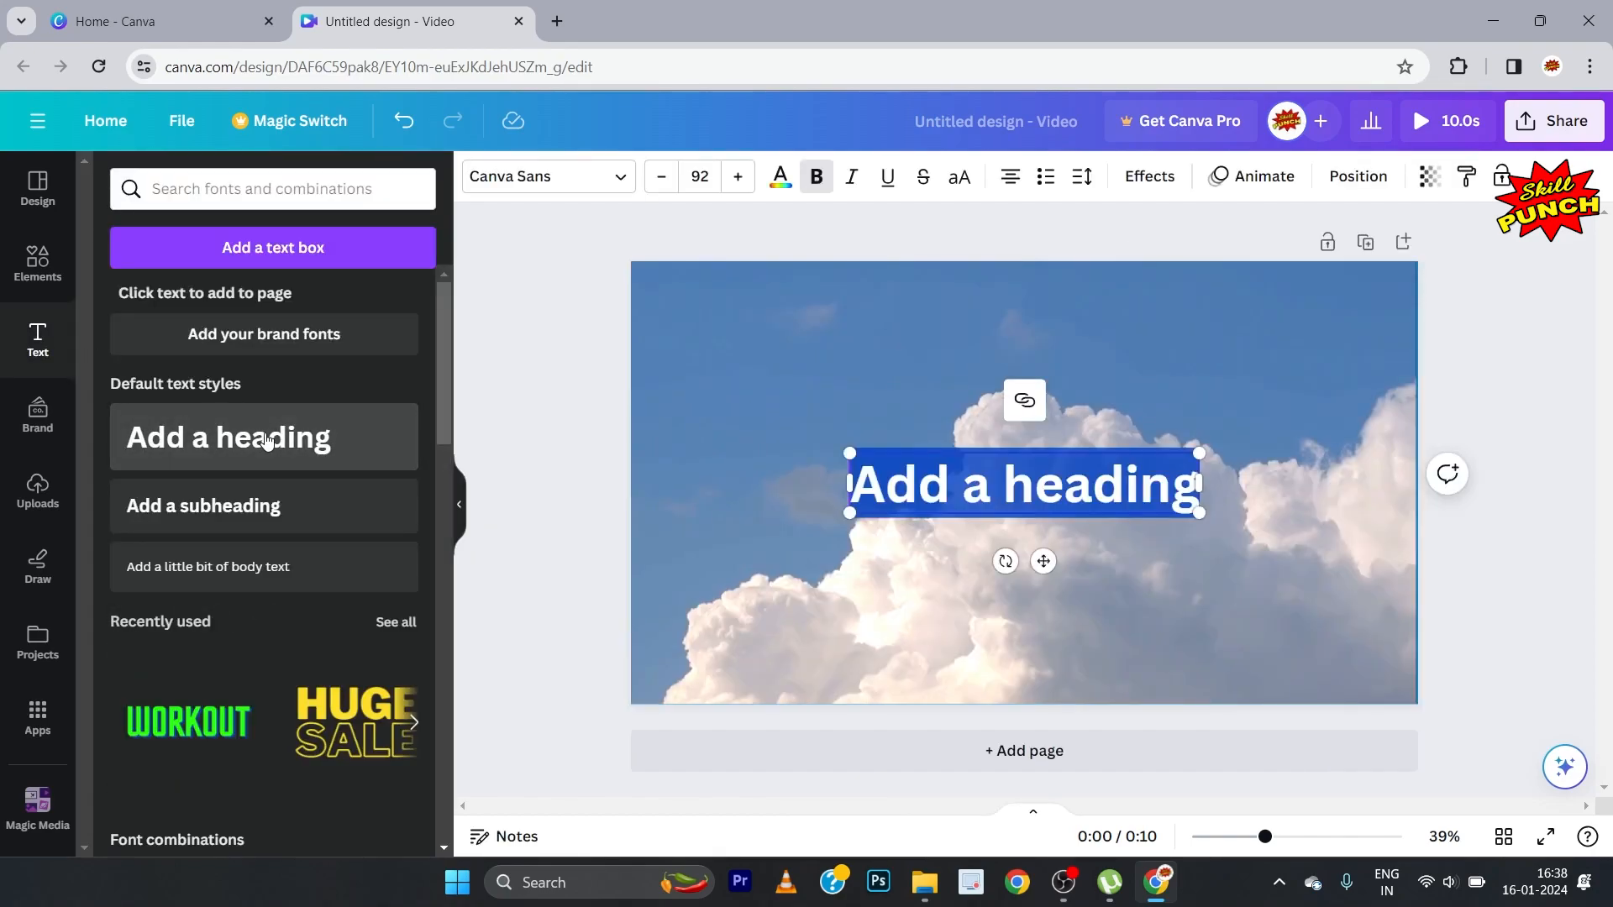
{"action": "left_click", "coordinate": [461, 510]}
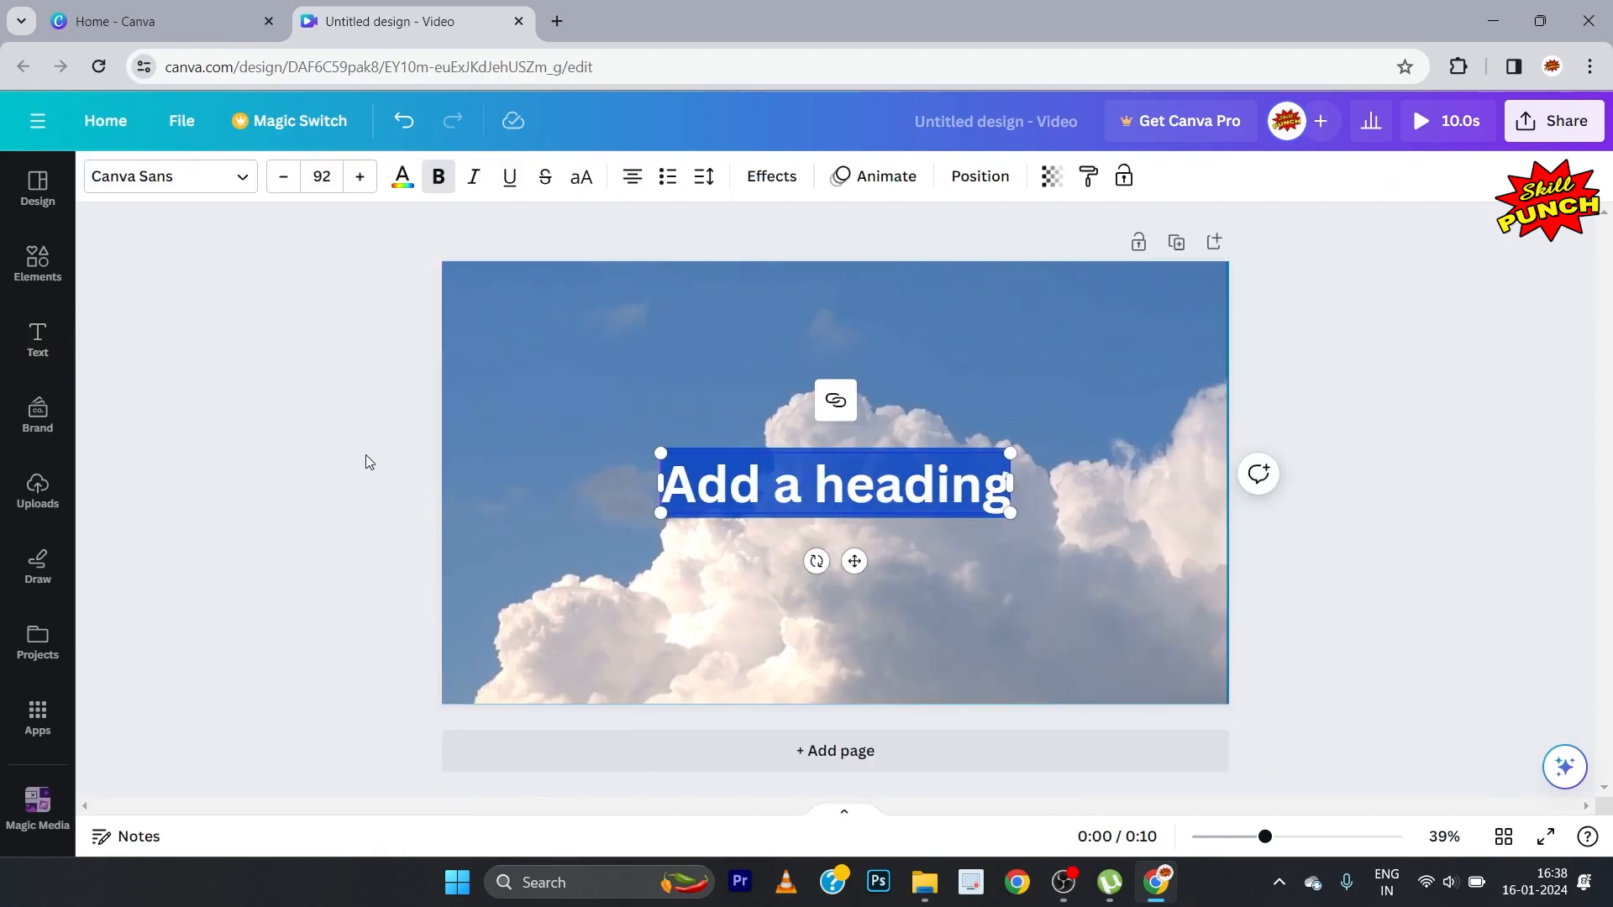
{"action": "left_click", "coordinate": [301, 425]}
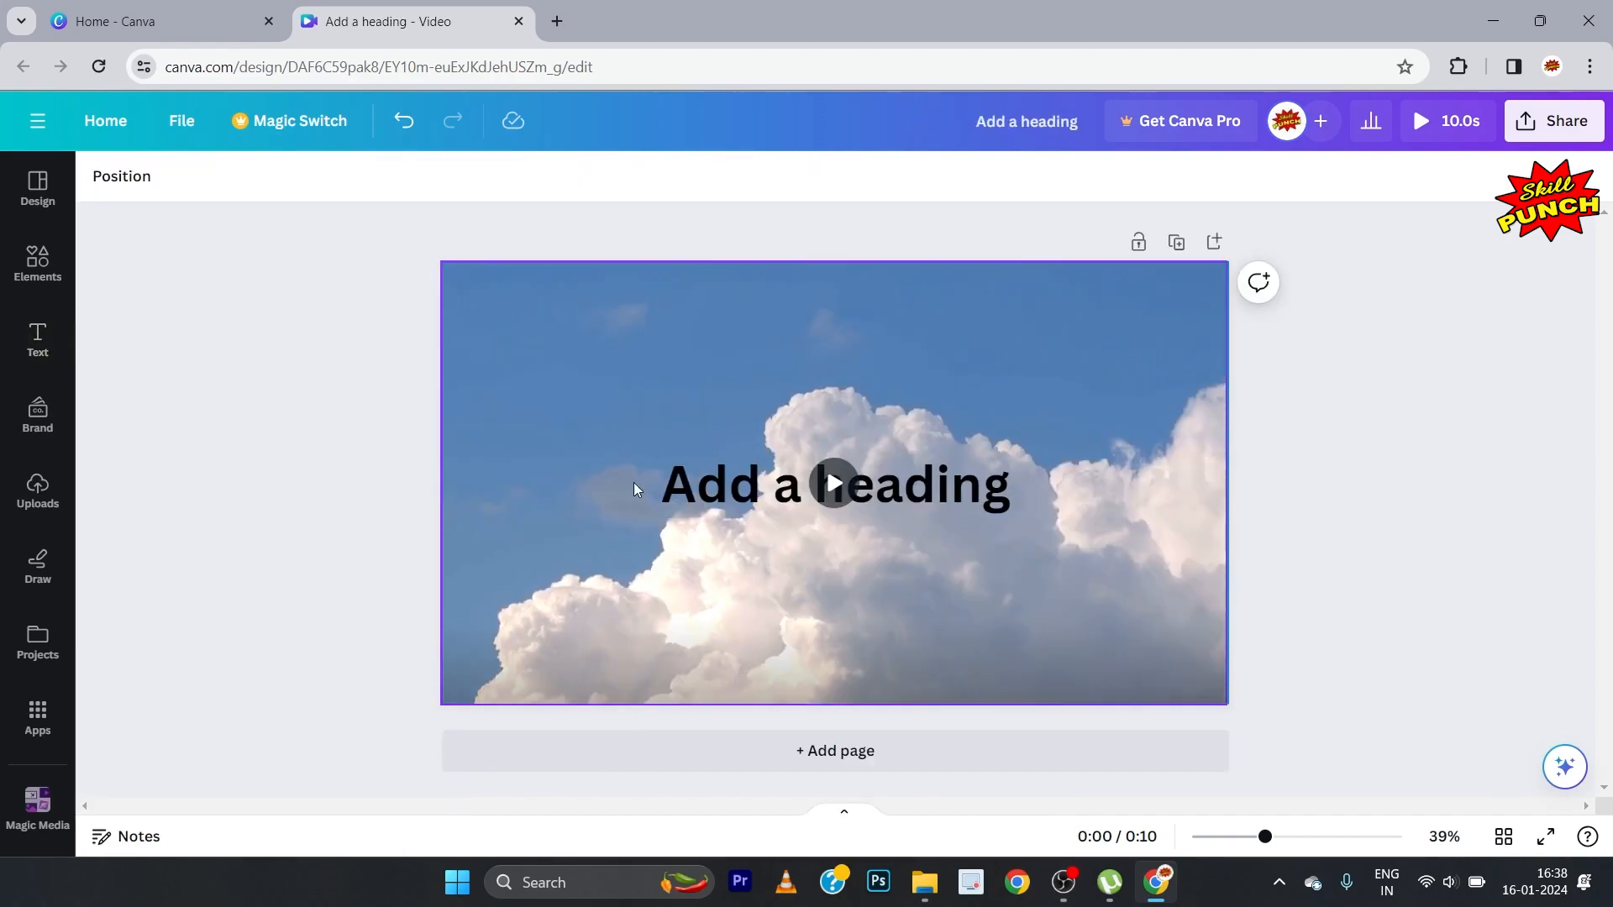
{"action": "left_click", "coordinate": [691, 491]}
{"action": "left_click", "coordinate": [690, 494]}
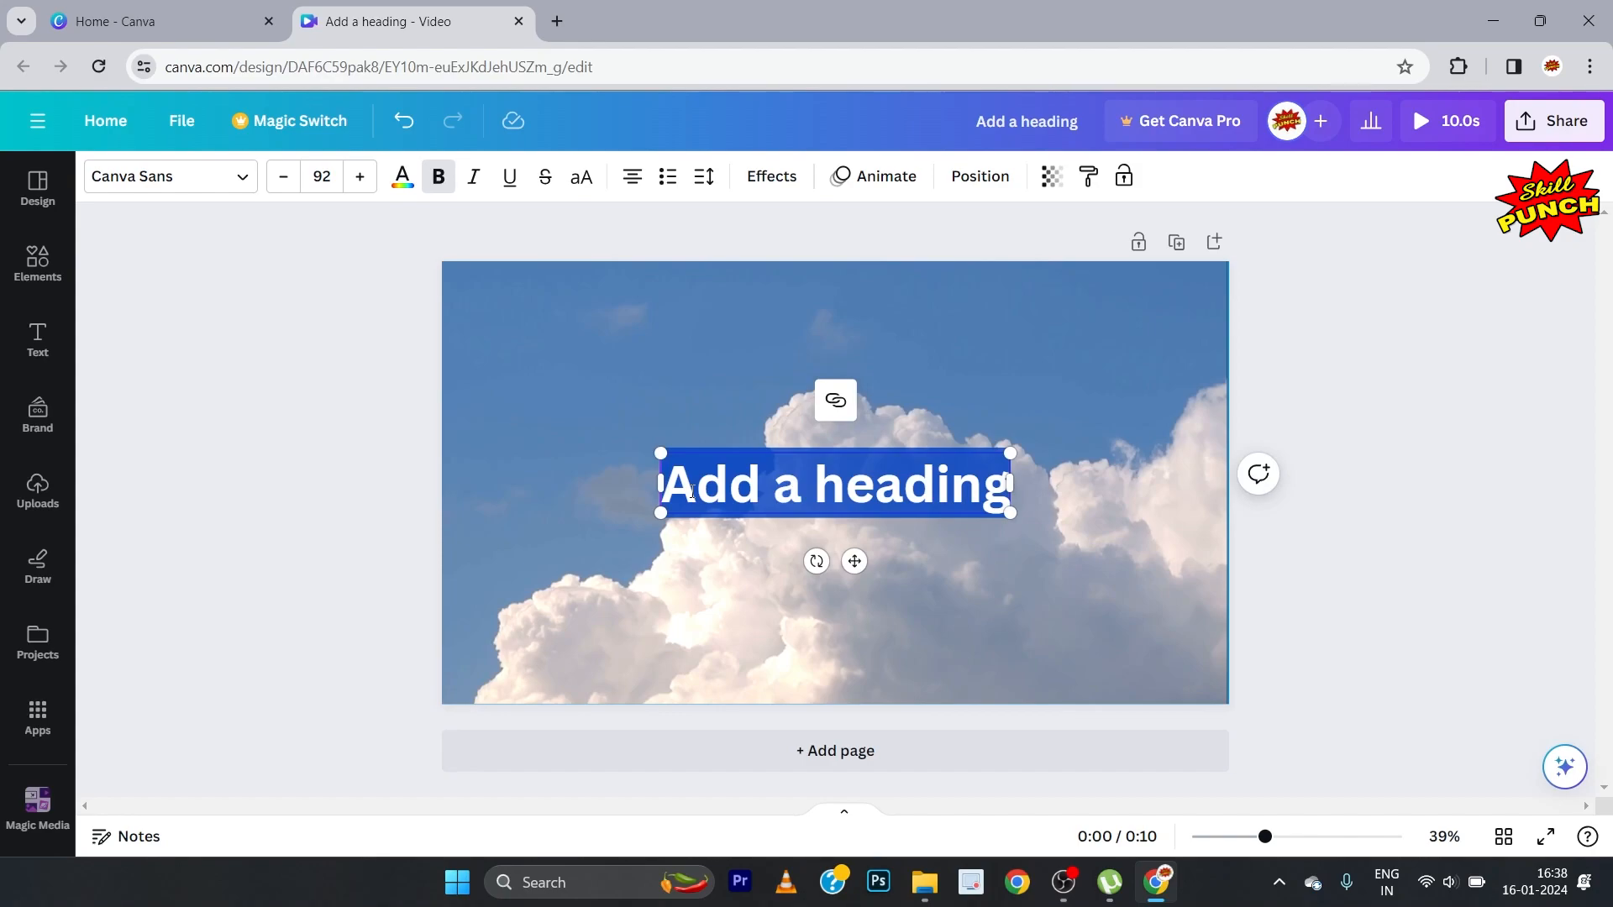
{"action": "type", "text": "SK"}
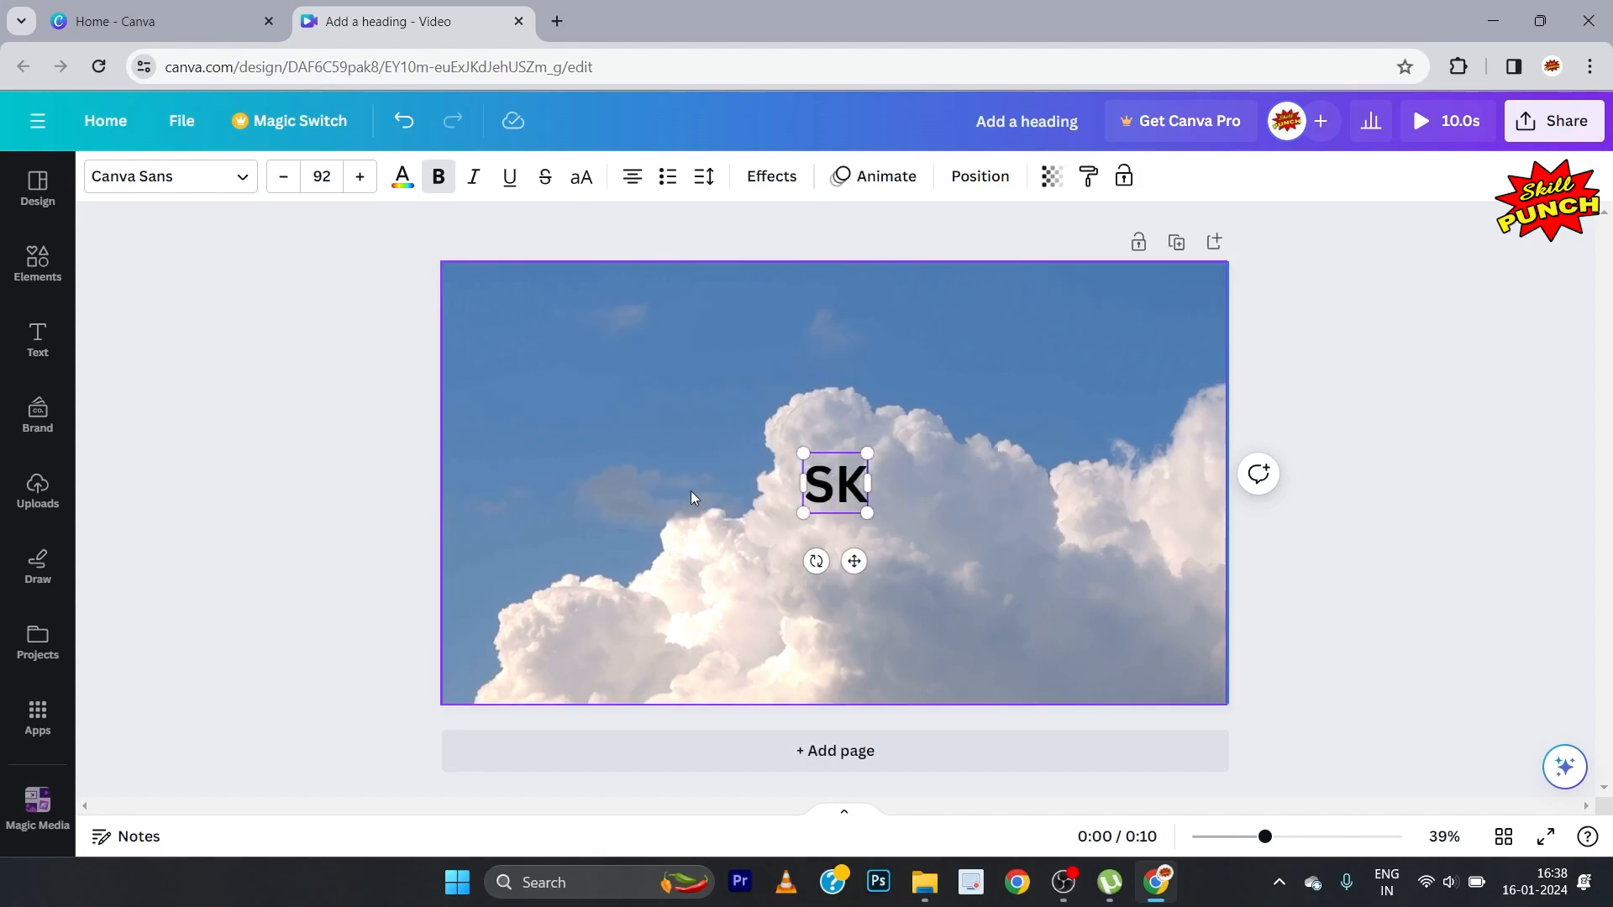
{"action": "type", "text": "ILL"}
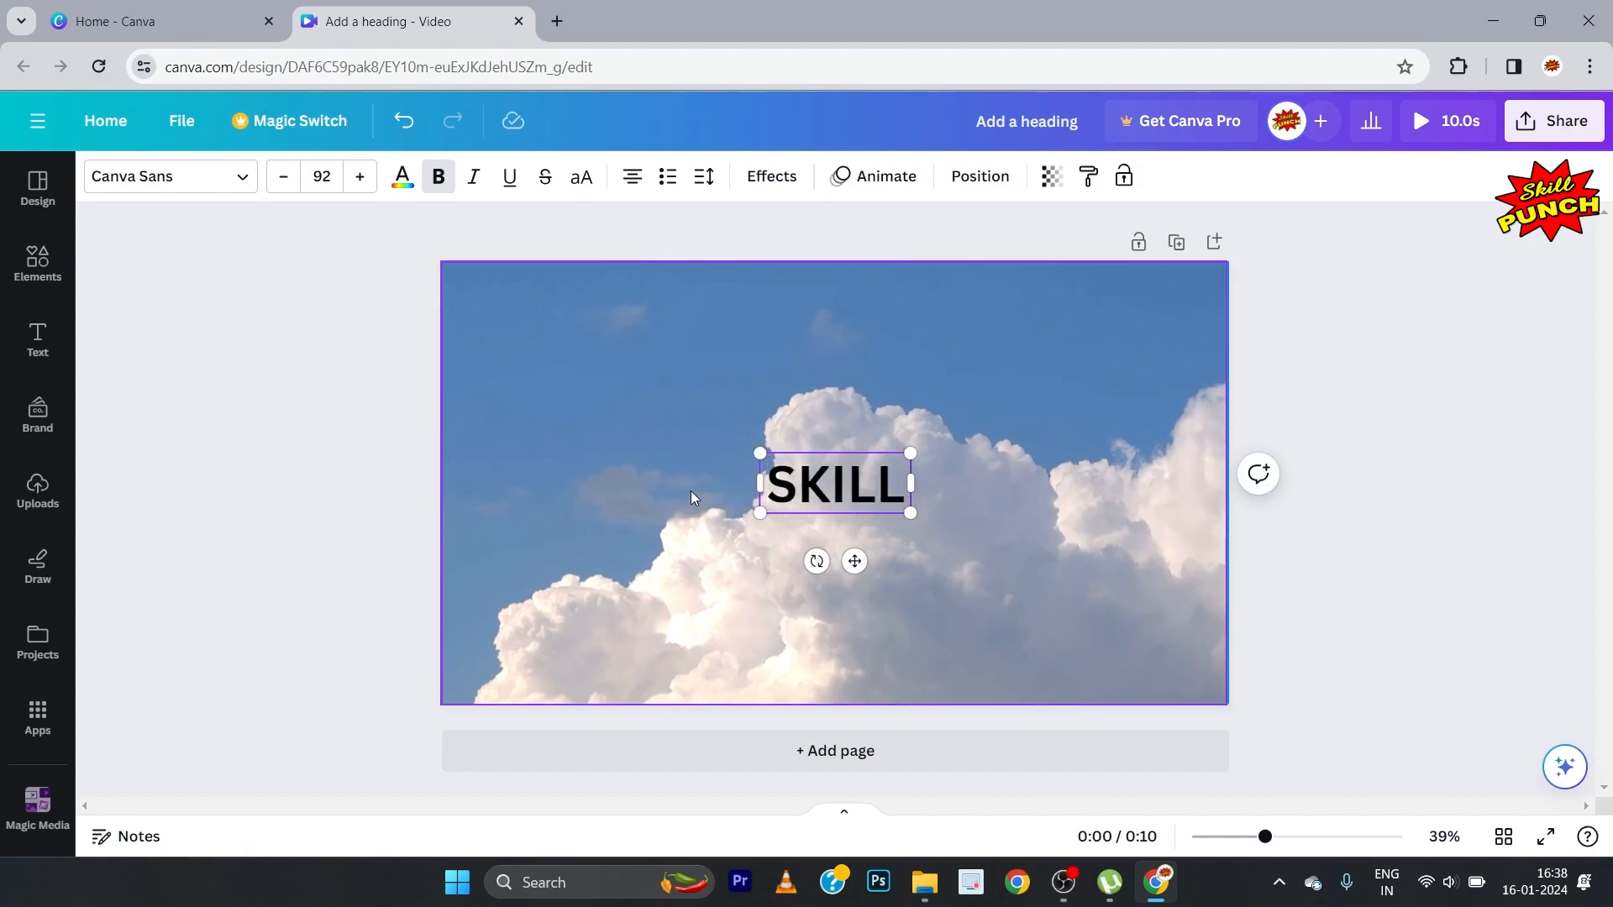
{"action": "type", "text": " PUNCH"}
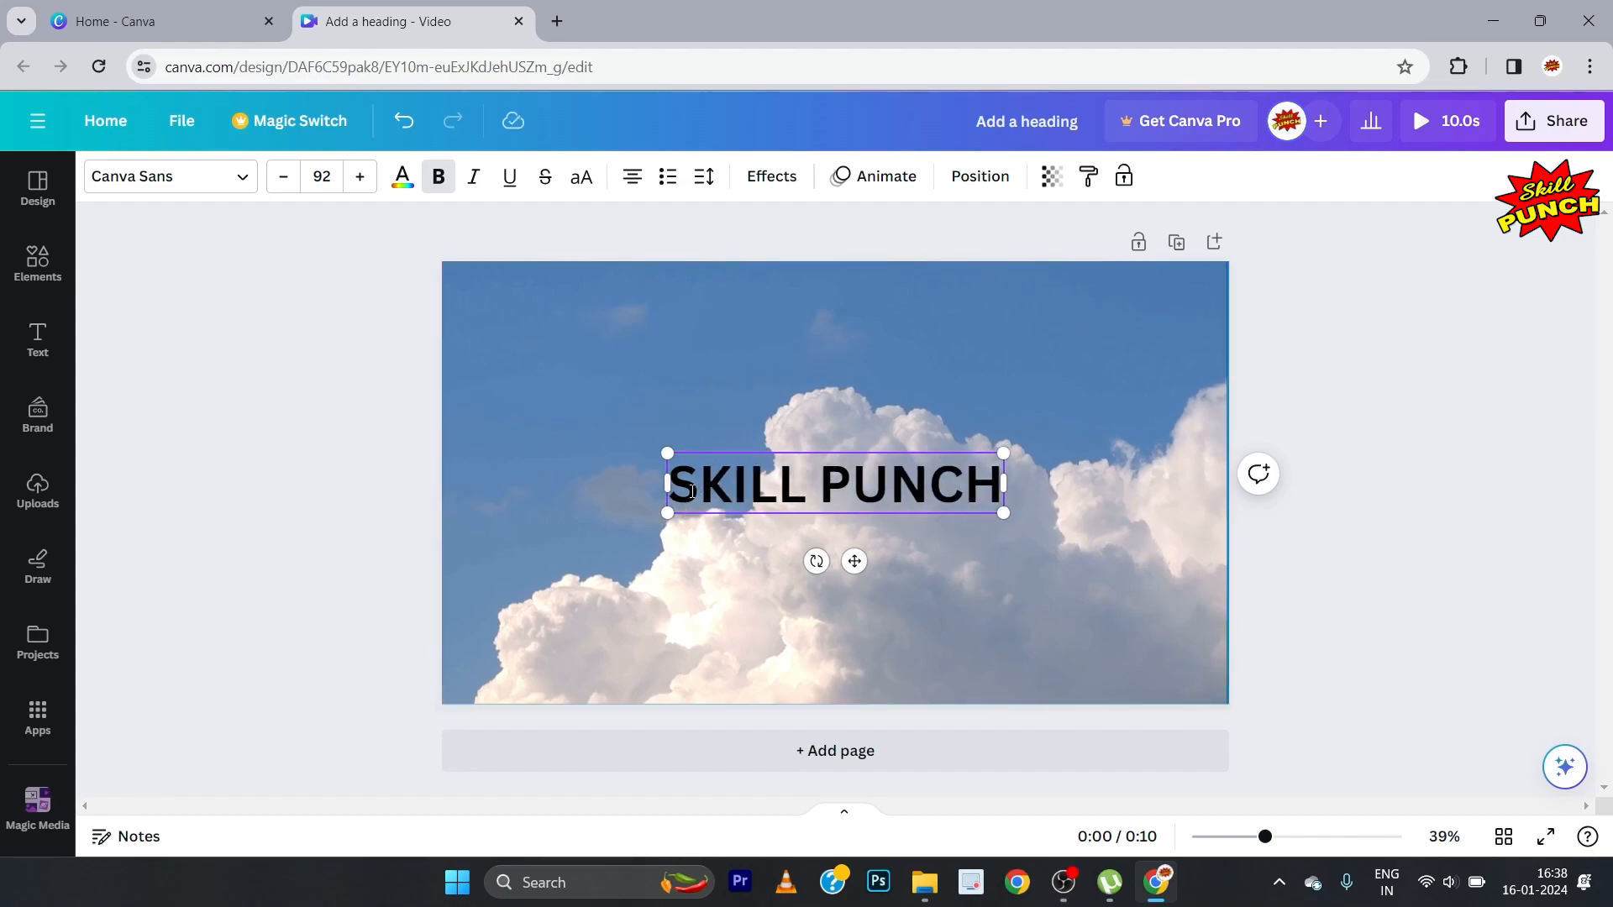
{"action": "left_click", "coordinate": [269, 388]}
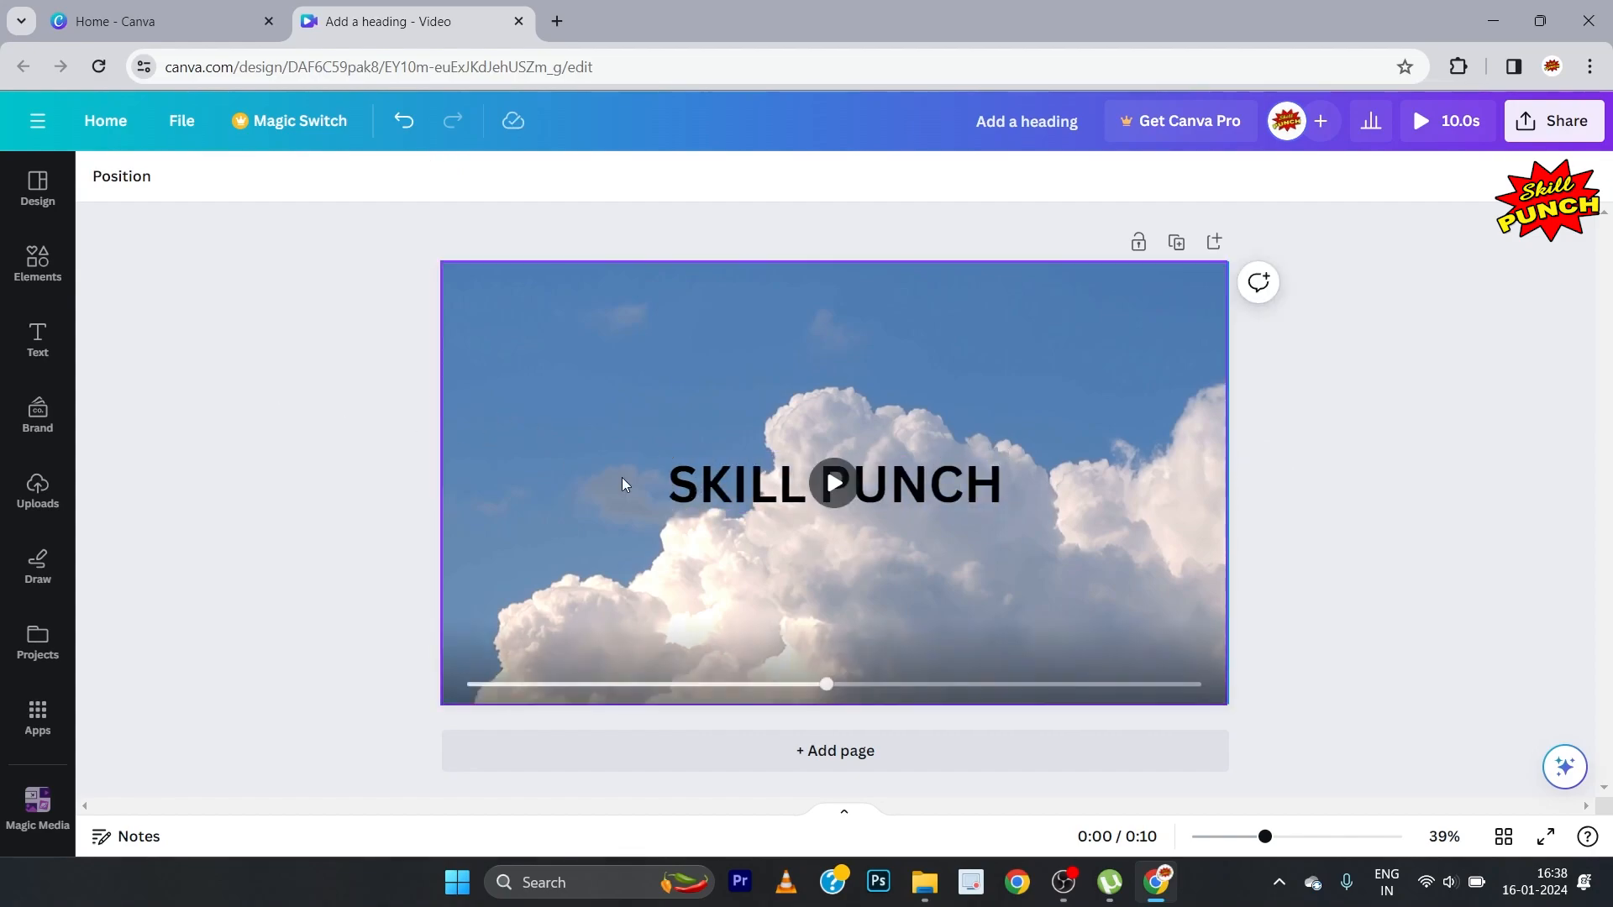
Step: Move the SKILL PUNCH heading up above the page centre and change its font to Impact
{"action": "left_click_drag", "start_coordinate": [939, 496], "coordinate": [944, 435]}
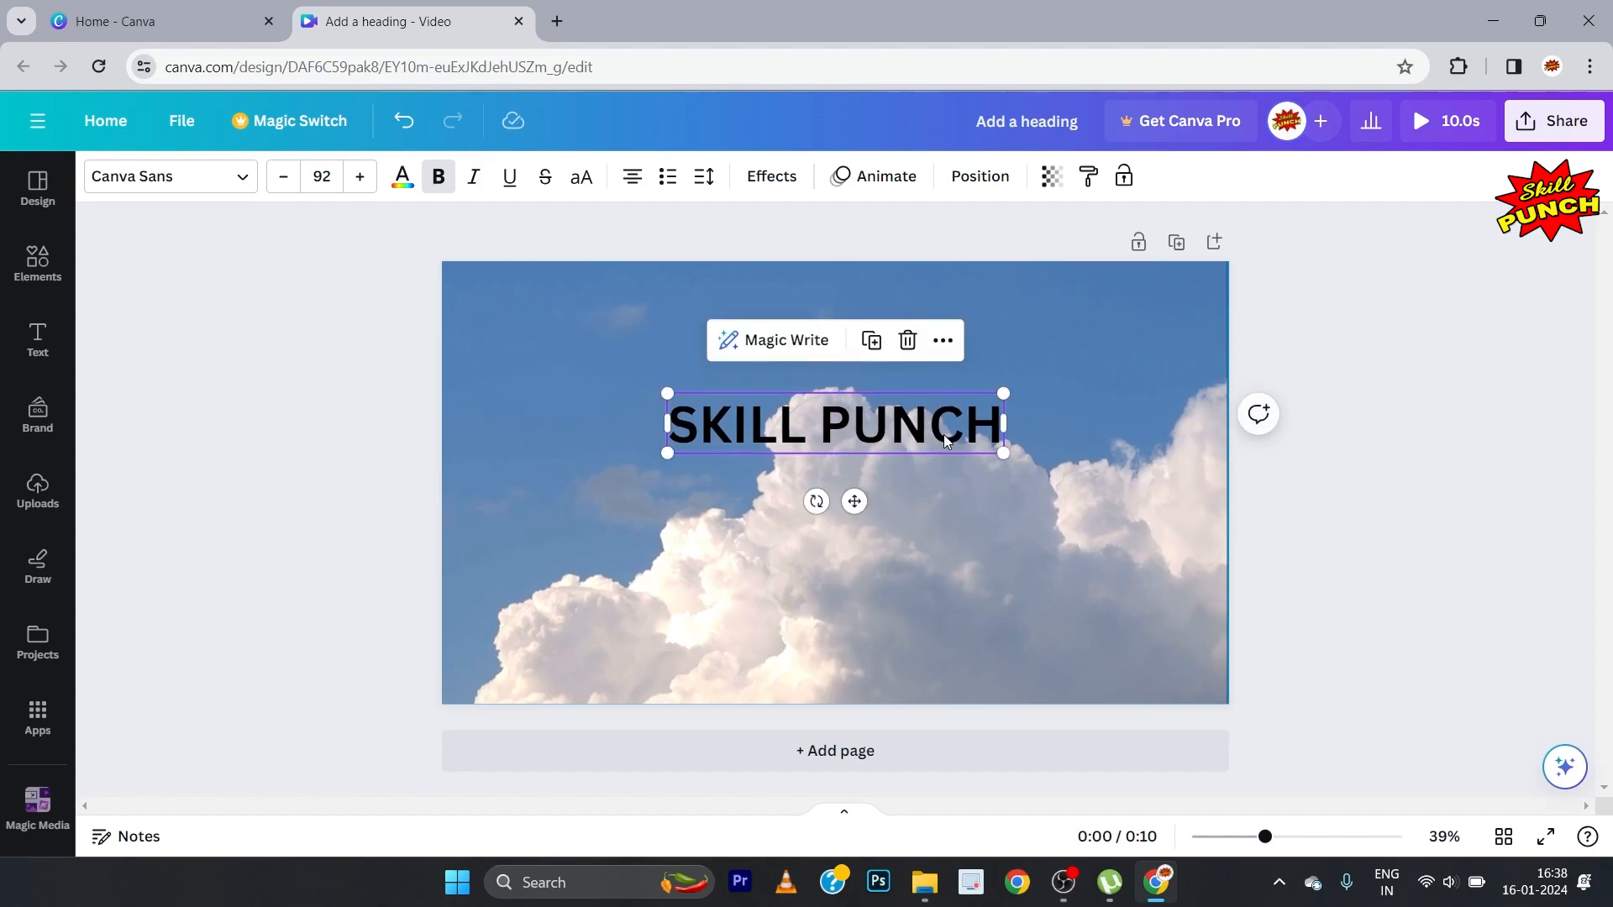
{"action": "left_click", "coordinate": [243, 187]}
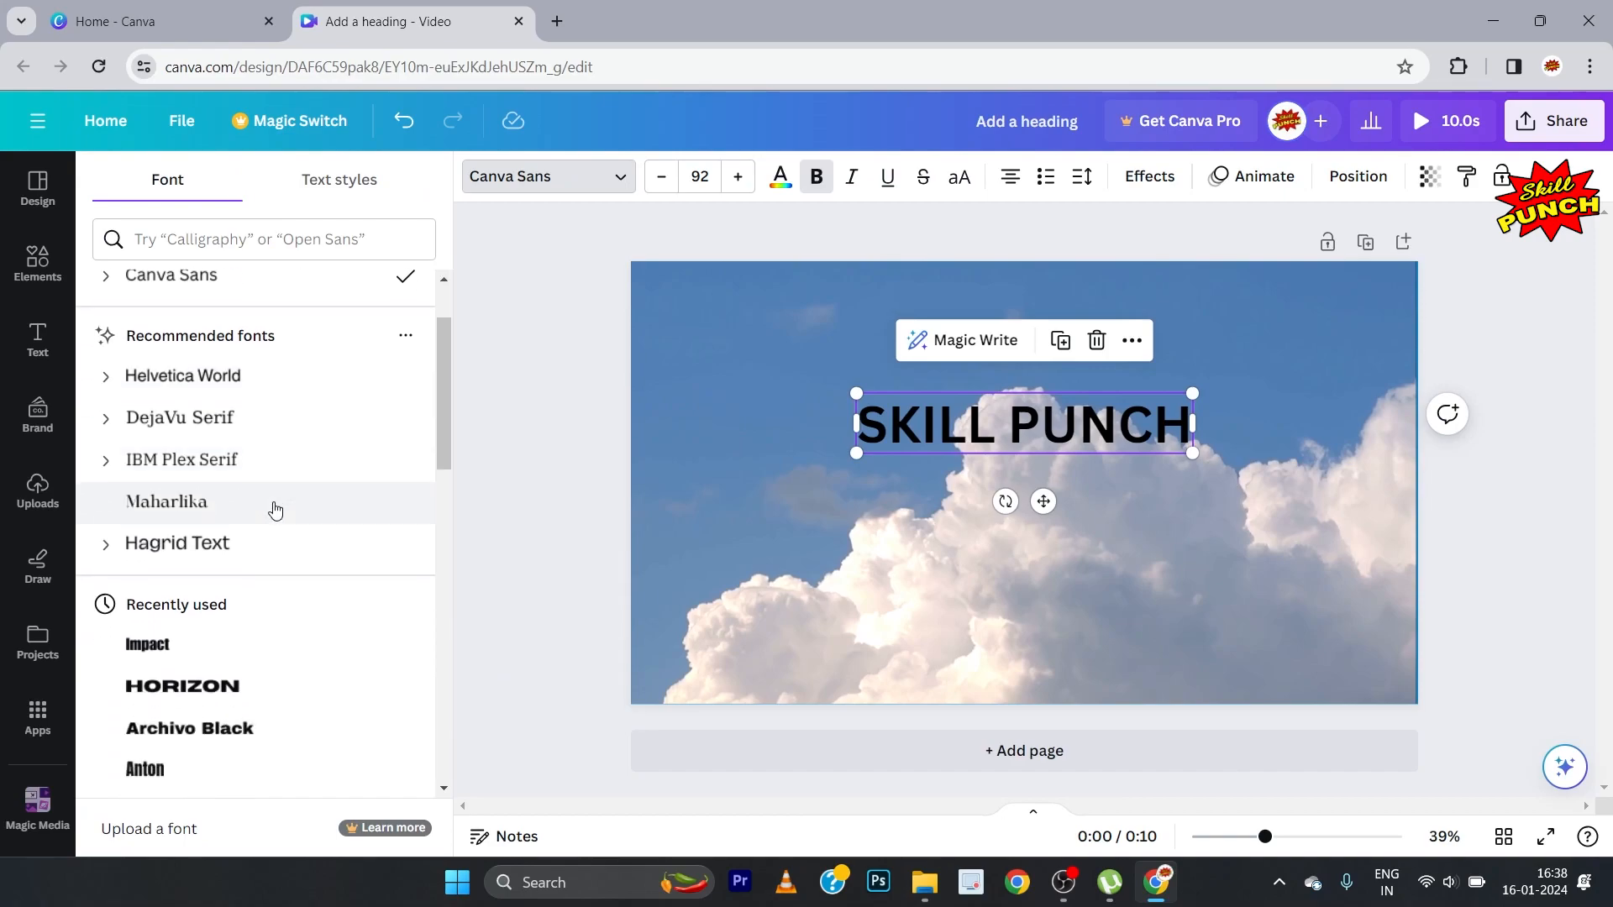
{"action": "scroll", "coordinate": [273, 509], "scroll_direction": "down", "scroll_amount": 4}
{"action": "left_click", "coordinate": [145, 332]}
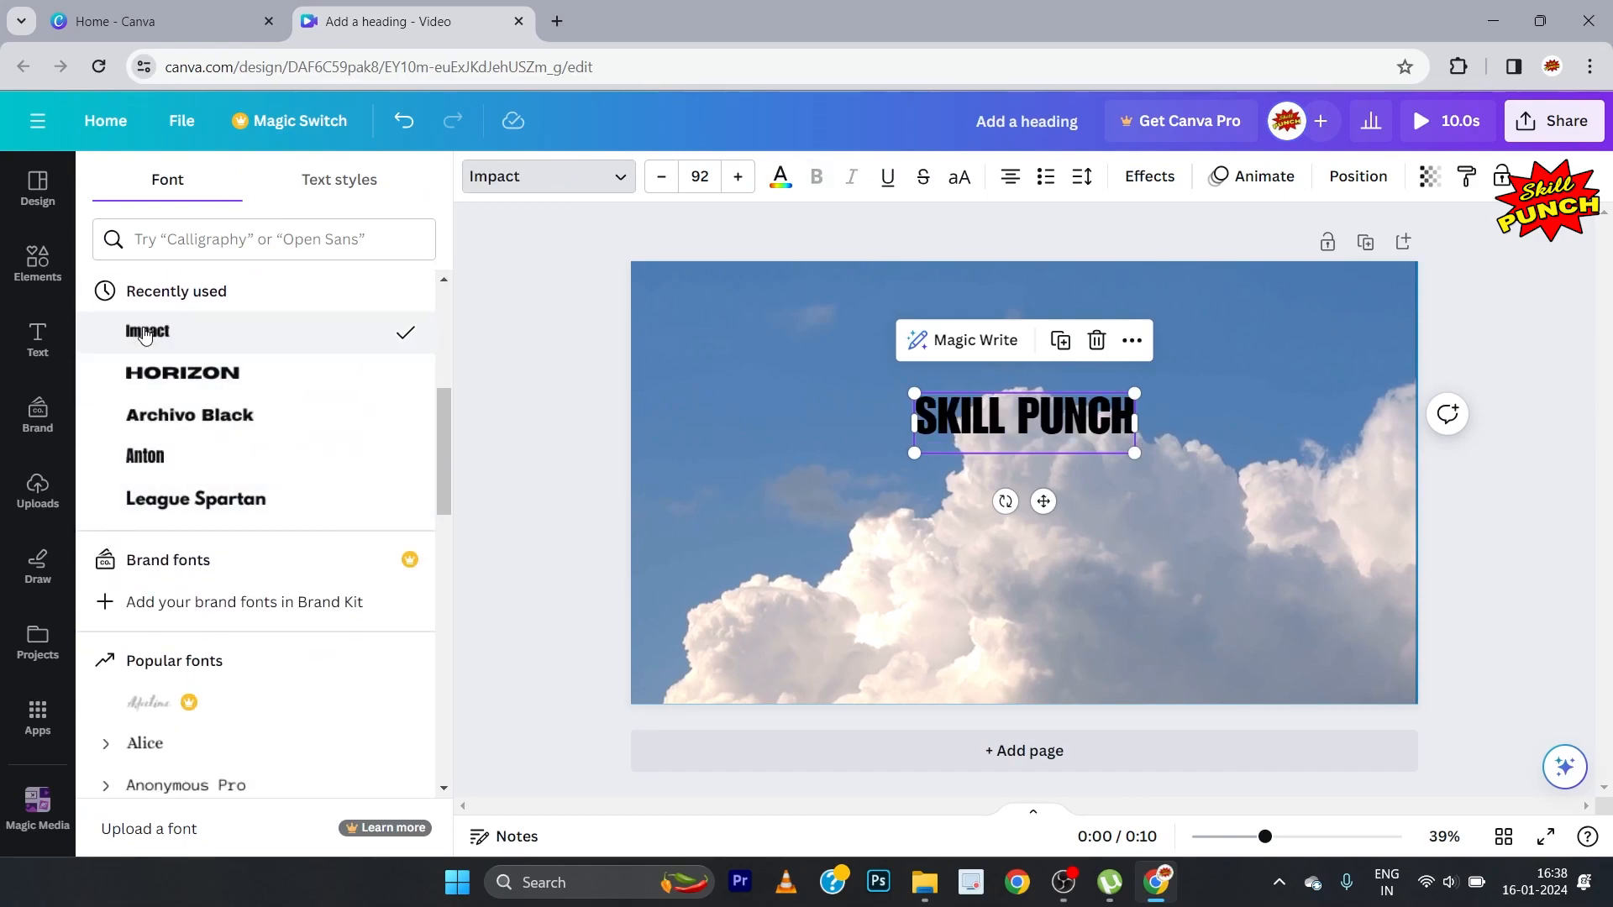
{"action": "left_click", "coordinate": [562, 407]}
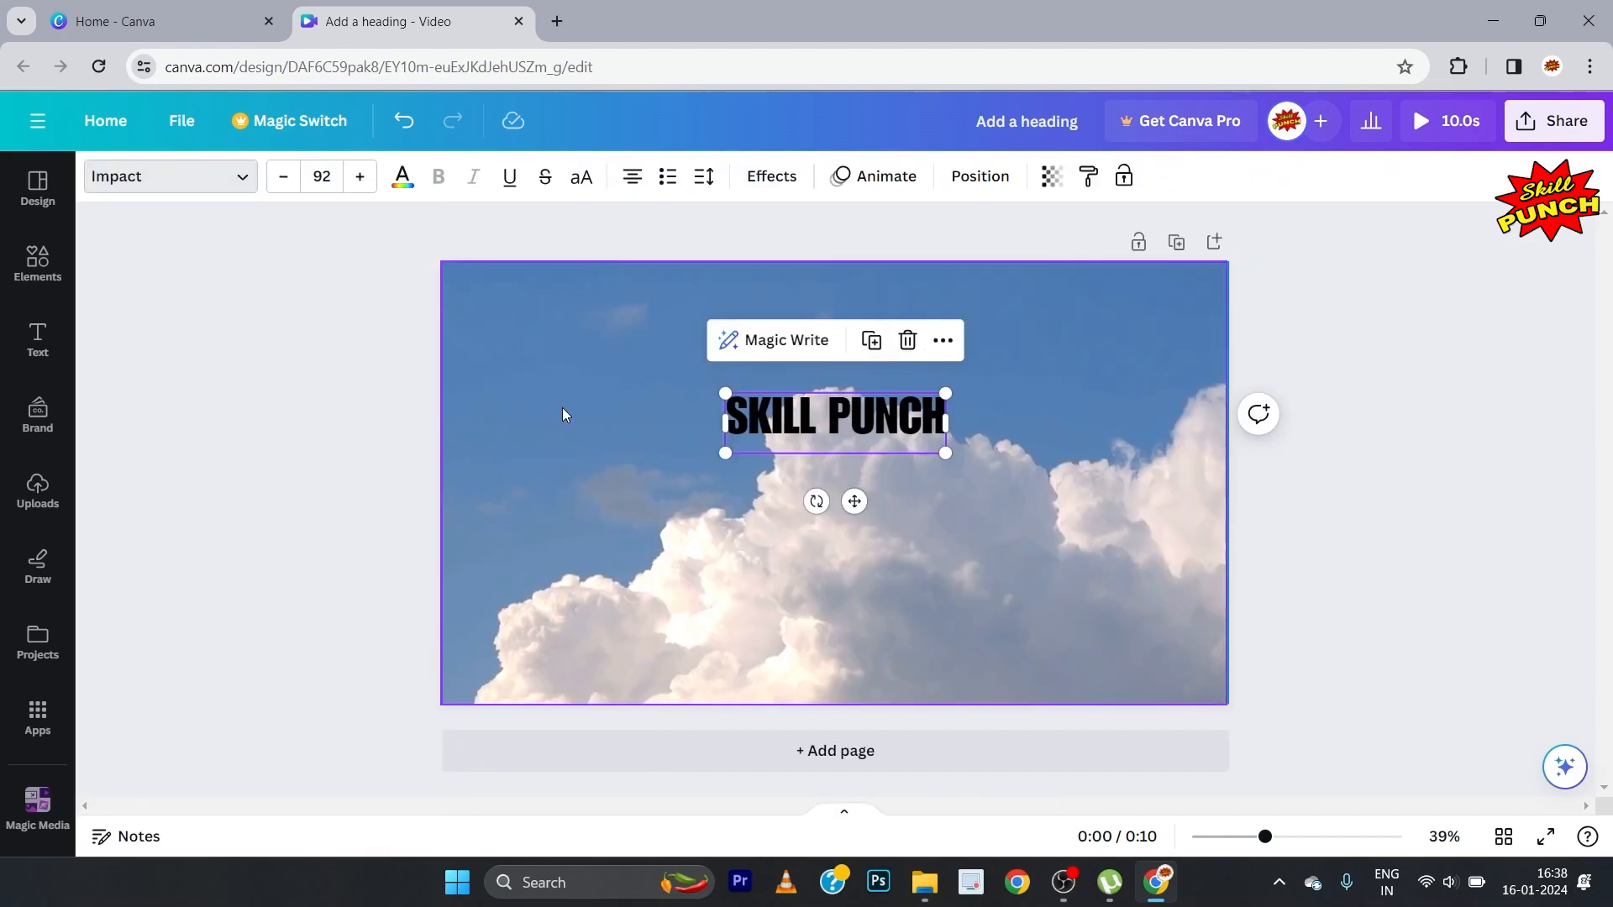
{"action": "left_click", "coordinate": [371, 407]}
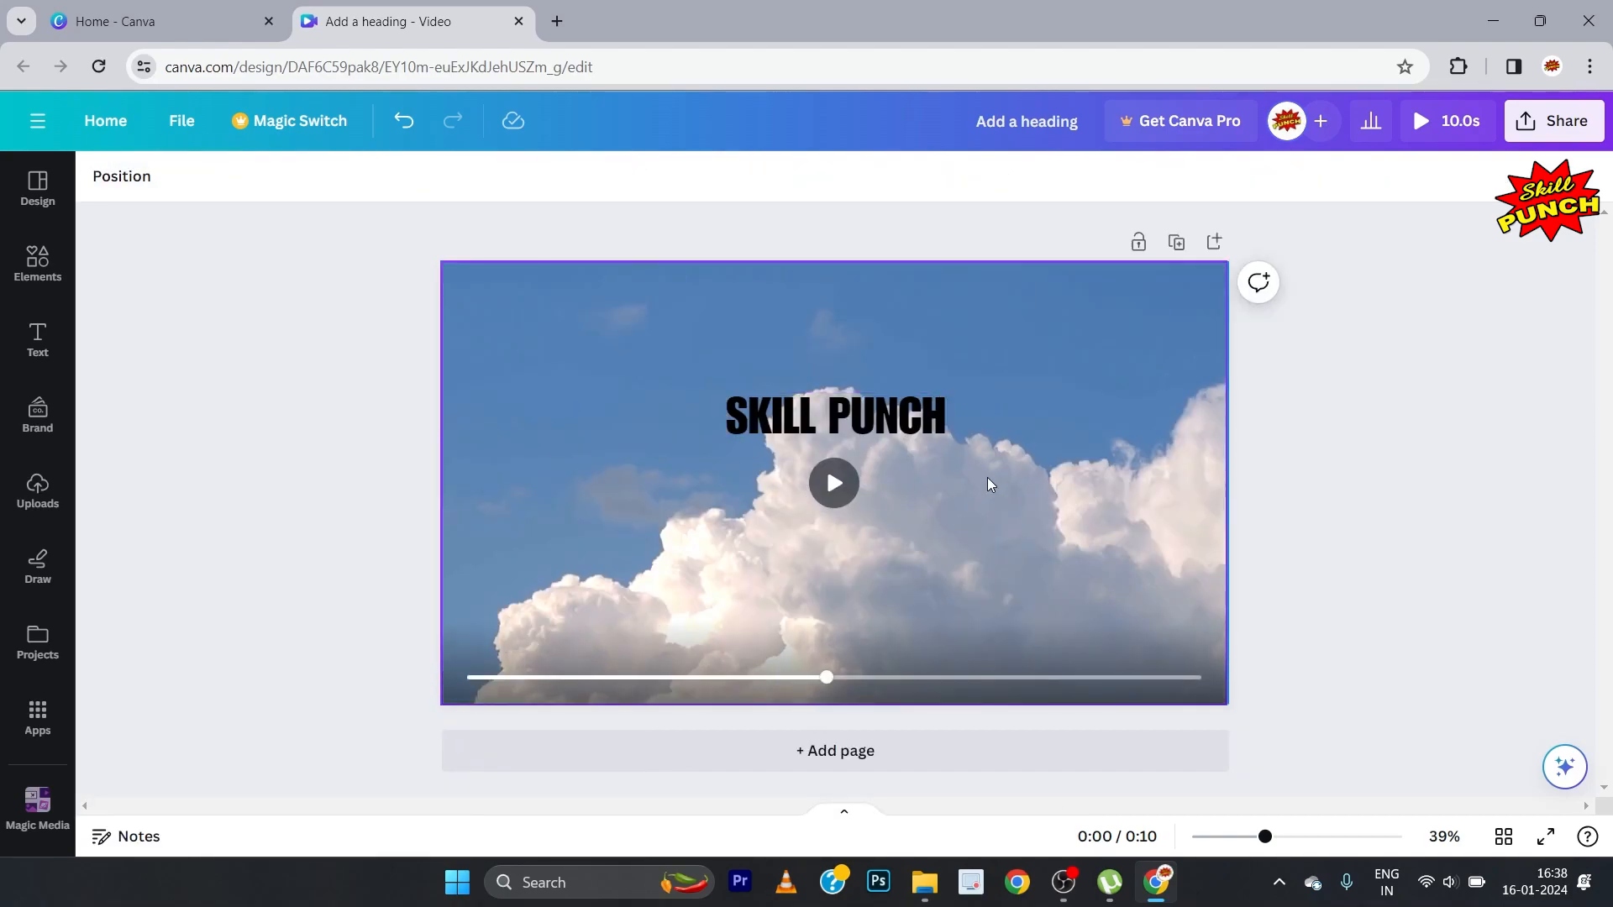
Step: Enlarge the SKILL PUNCH heading to a font size of about 229 and place it near the page centre
{"action": "left_click", "coordinate": [932, 426]}
{"action": "left_click_drag", "start_coordinate": [944, 451], "coordinate": [1180, 558]}
{"action": "left_click_drag", "start_coordinate": [1022, 451], "coordinate": [902, 475]}
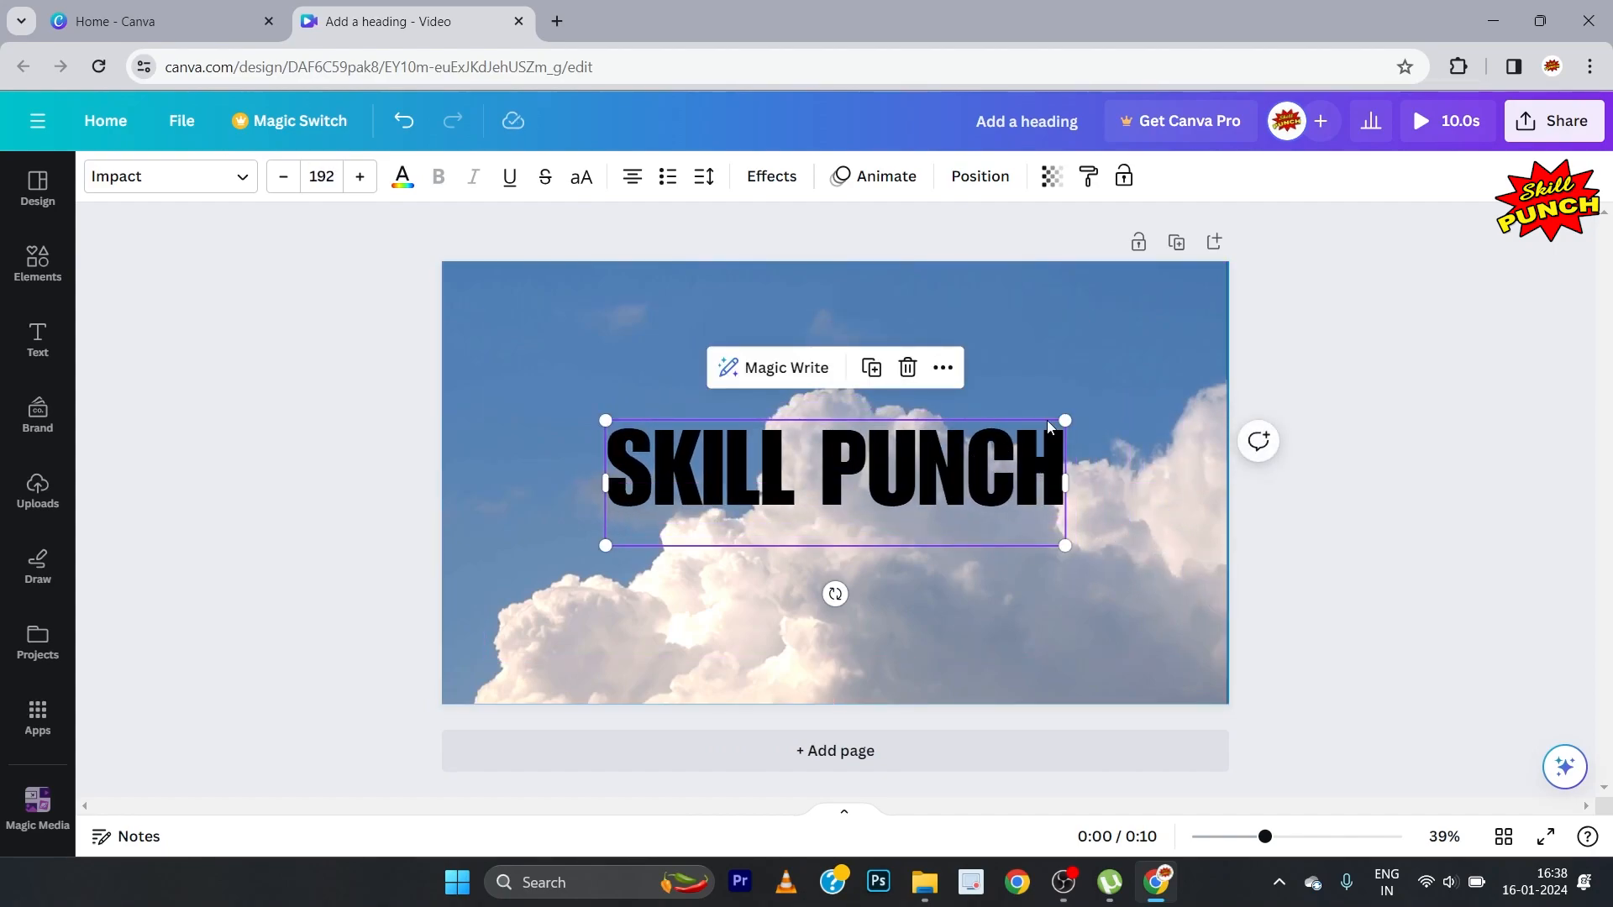
{"action": "left_click_drag", "start_coordinate": [1060, 420], "coordinate": [1143, 366]}
{"action": "left_click_drag", "start_coordinate": [973, 464], "coordinate": [915, 481]}
{"action": "left_click", "coordinate": [1383, 388]}
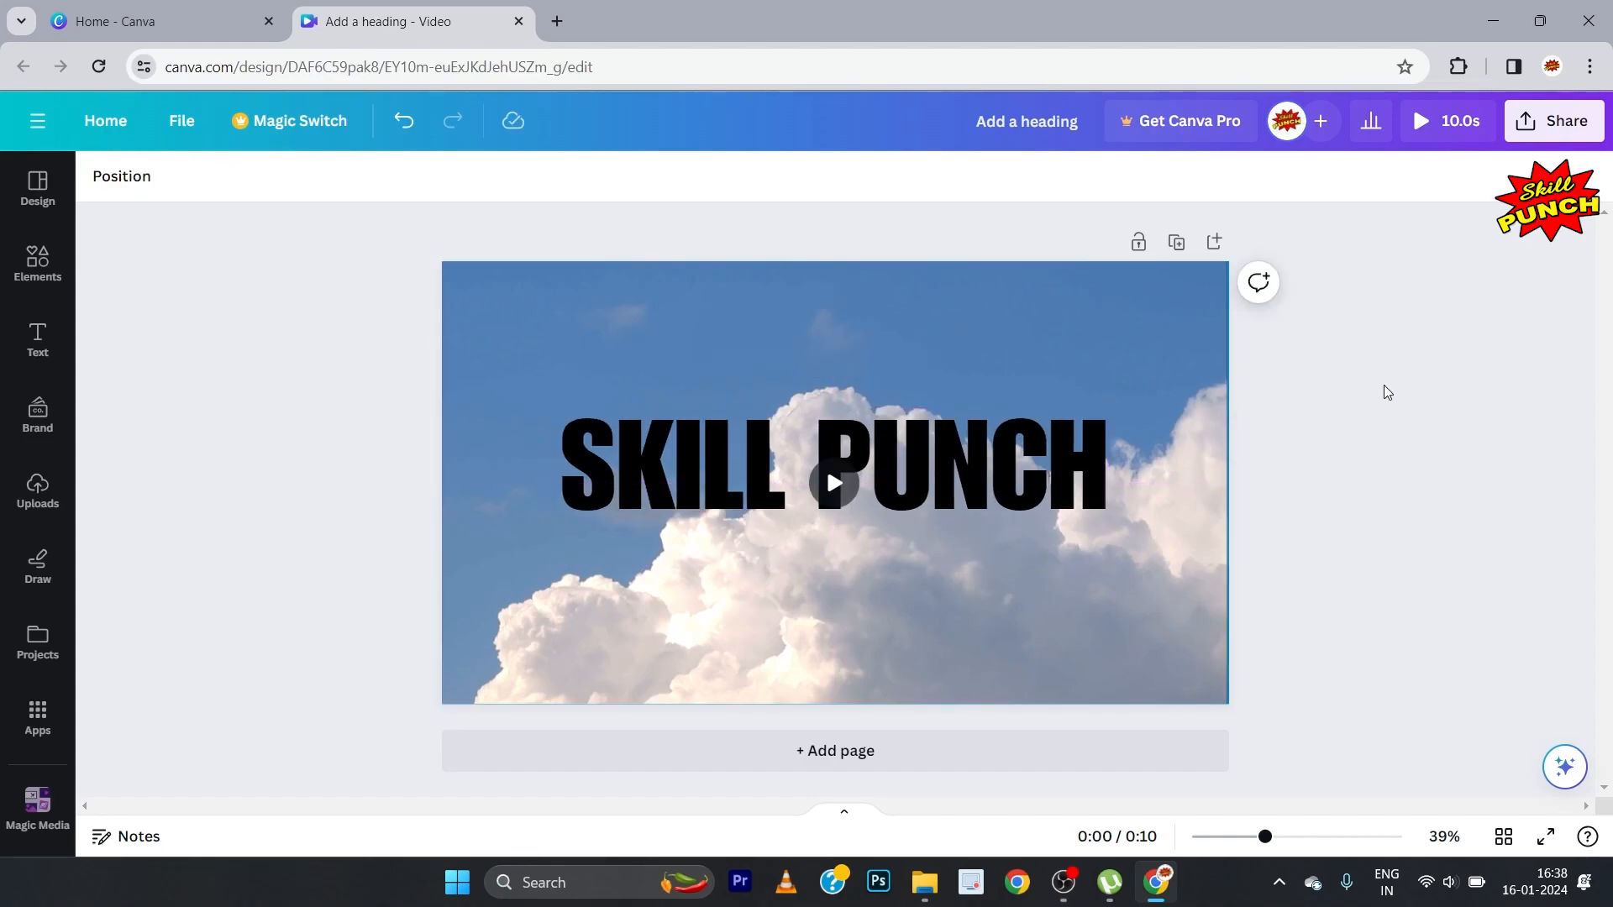
Step: Align the SKILL PUNCH heading to the horizontal centre of the page
{"action": "left_click", "coordinate": [1052, 442]}
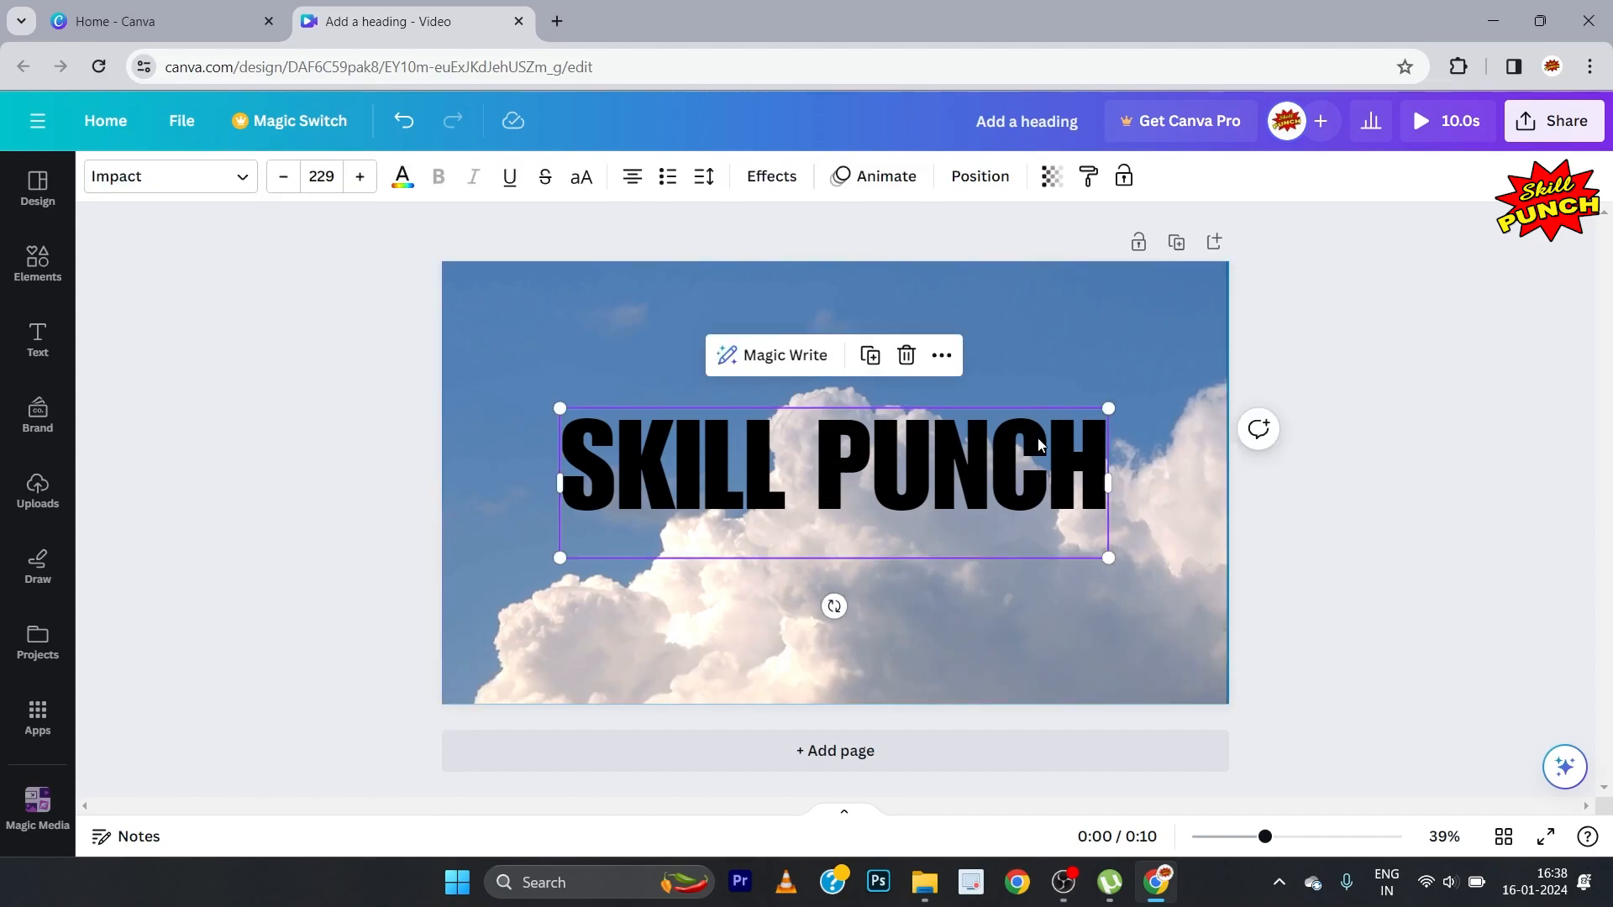
{"action": "left_click", "coordinate": [981, 178]}
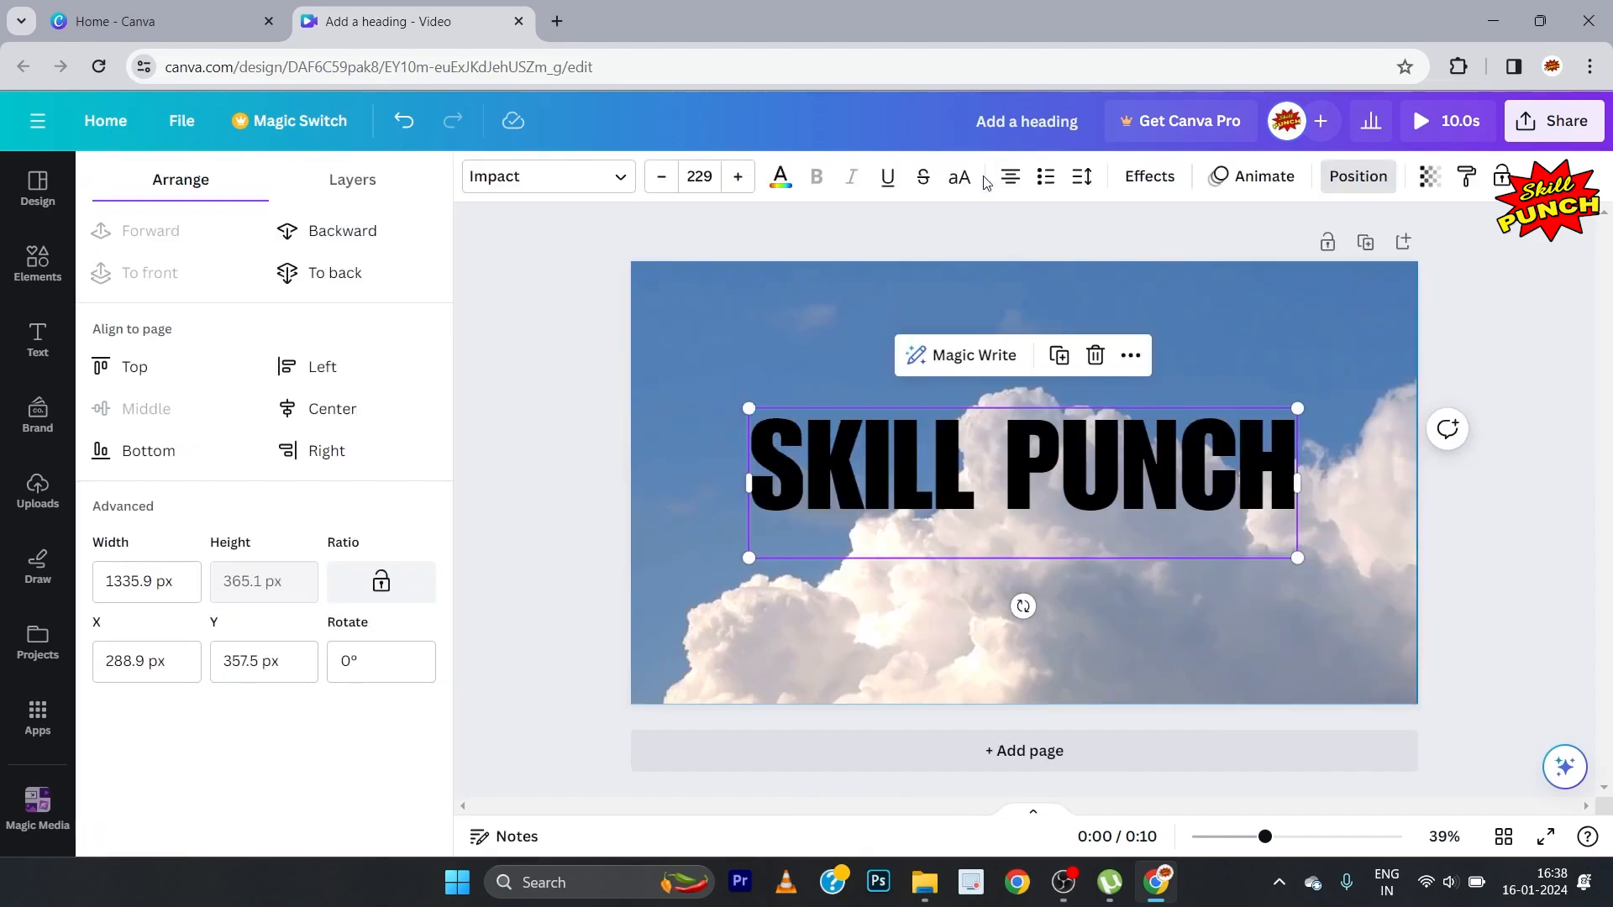
{"action": "left_click", "coordinate": [338, 412]}
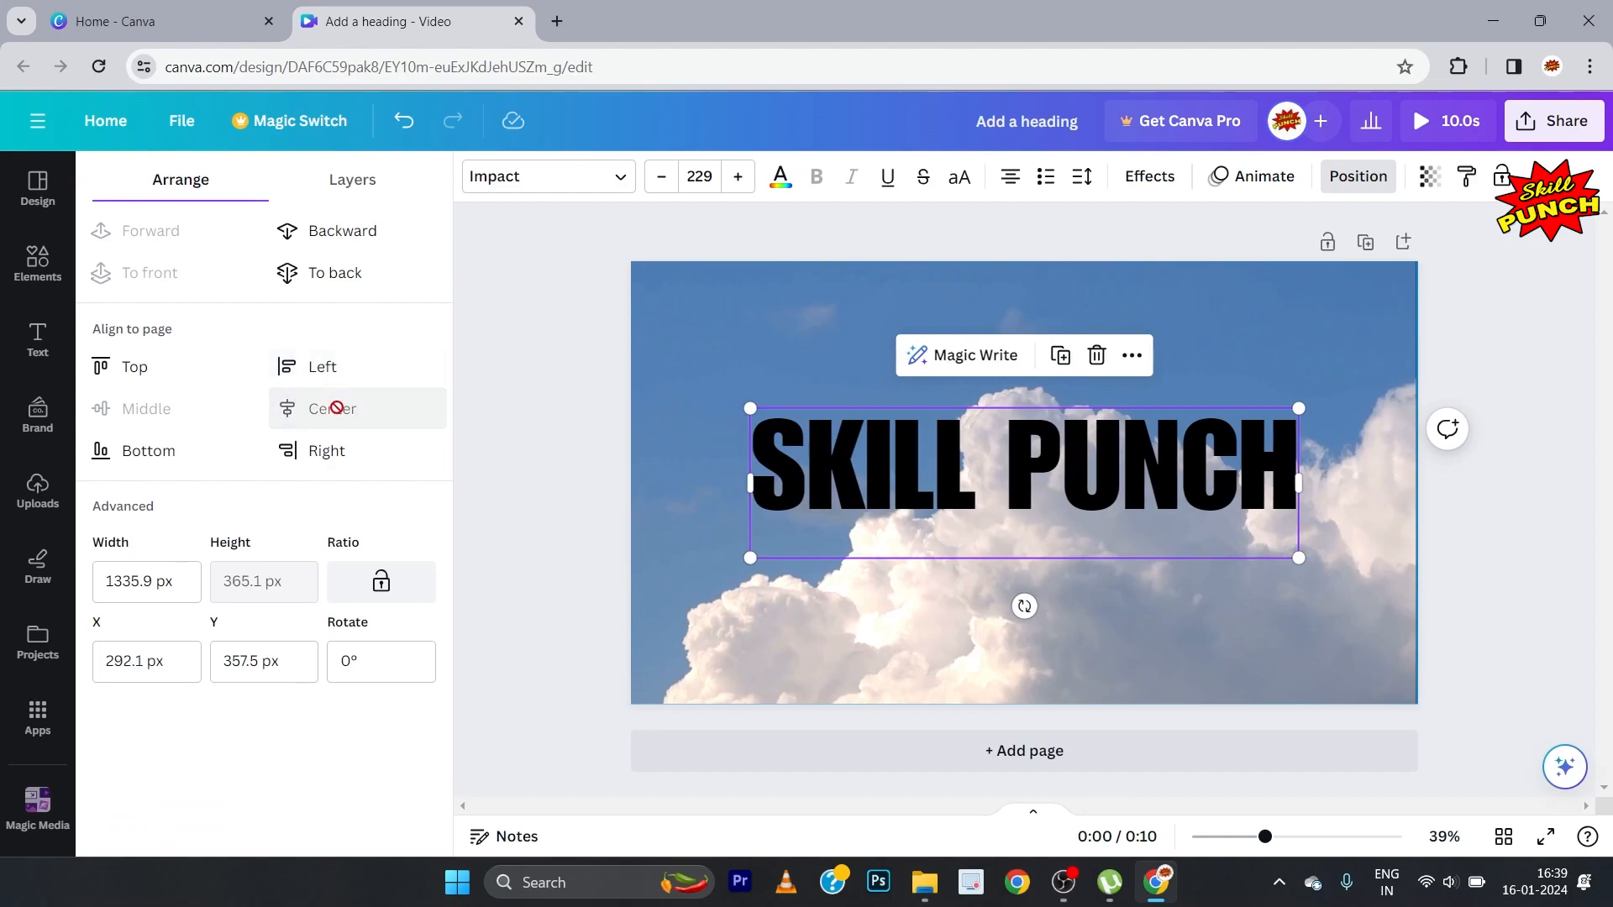
{"action": "left_click", "coordinate": [504, 410]}
{"action": "left_click", "coordinate": [337, 379]}
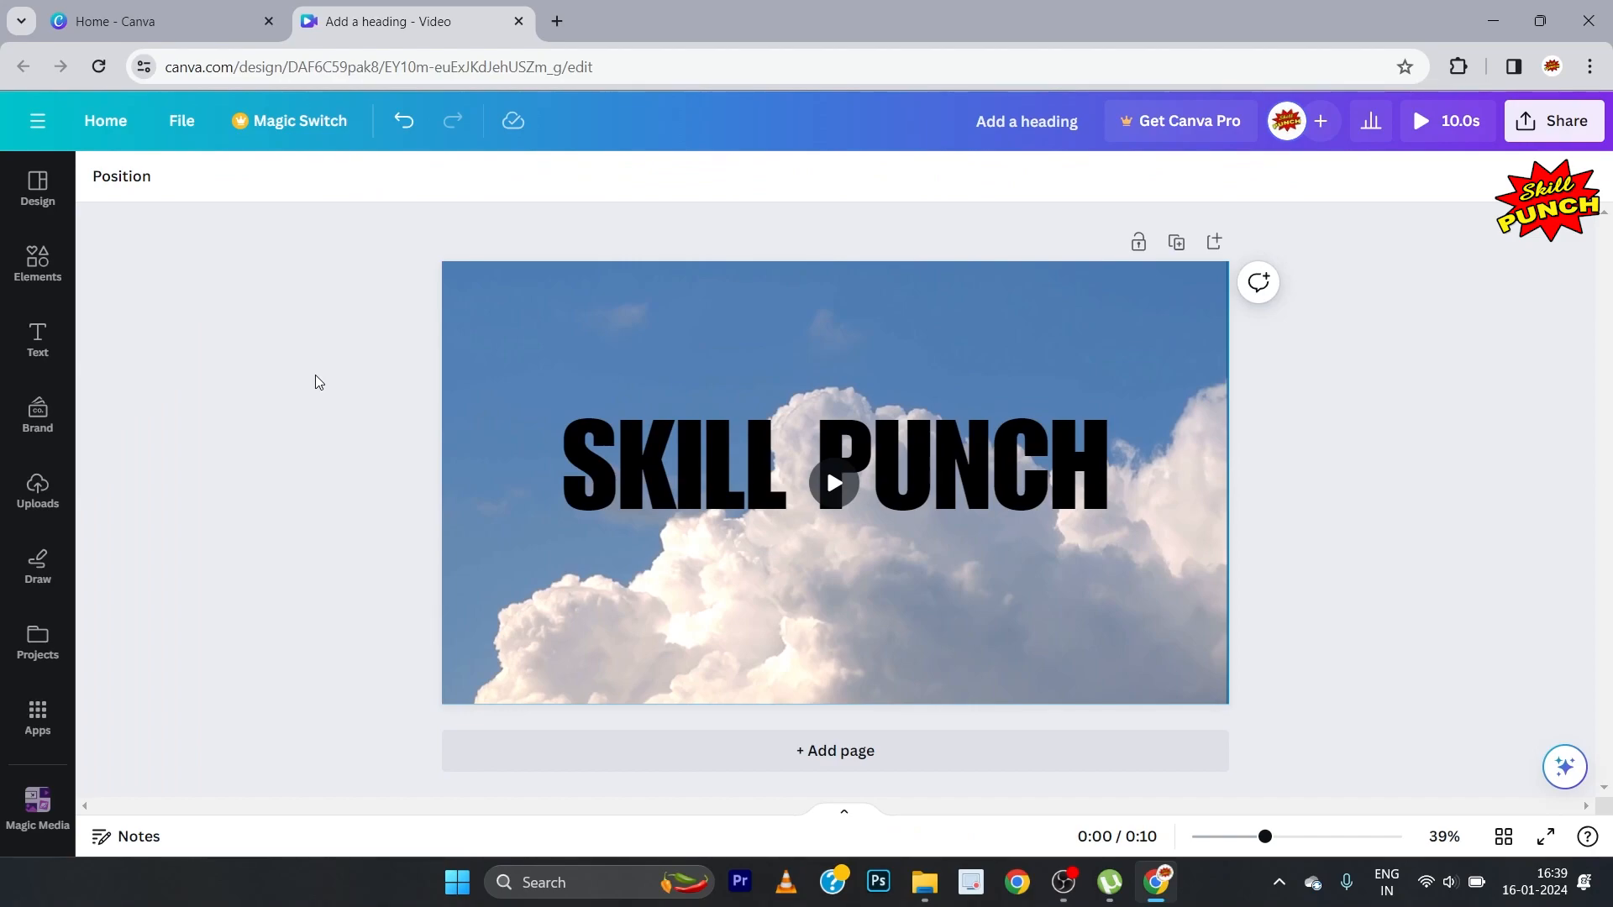
Step: Change the SKILL PUNCH heading's text colour to yellow #ffde59
{"action": "left_click", "coordinate": [582, 461]}
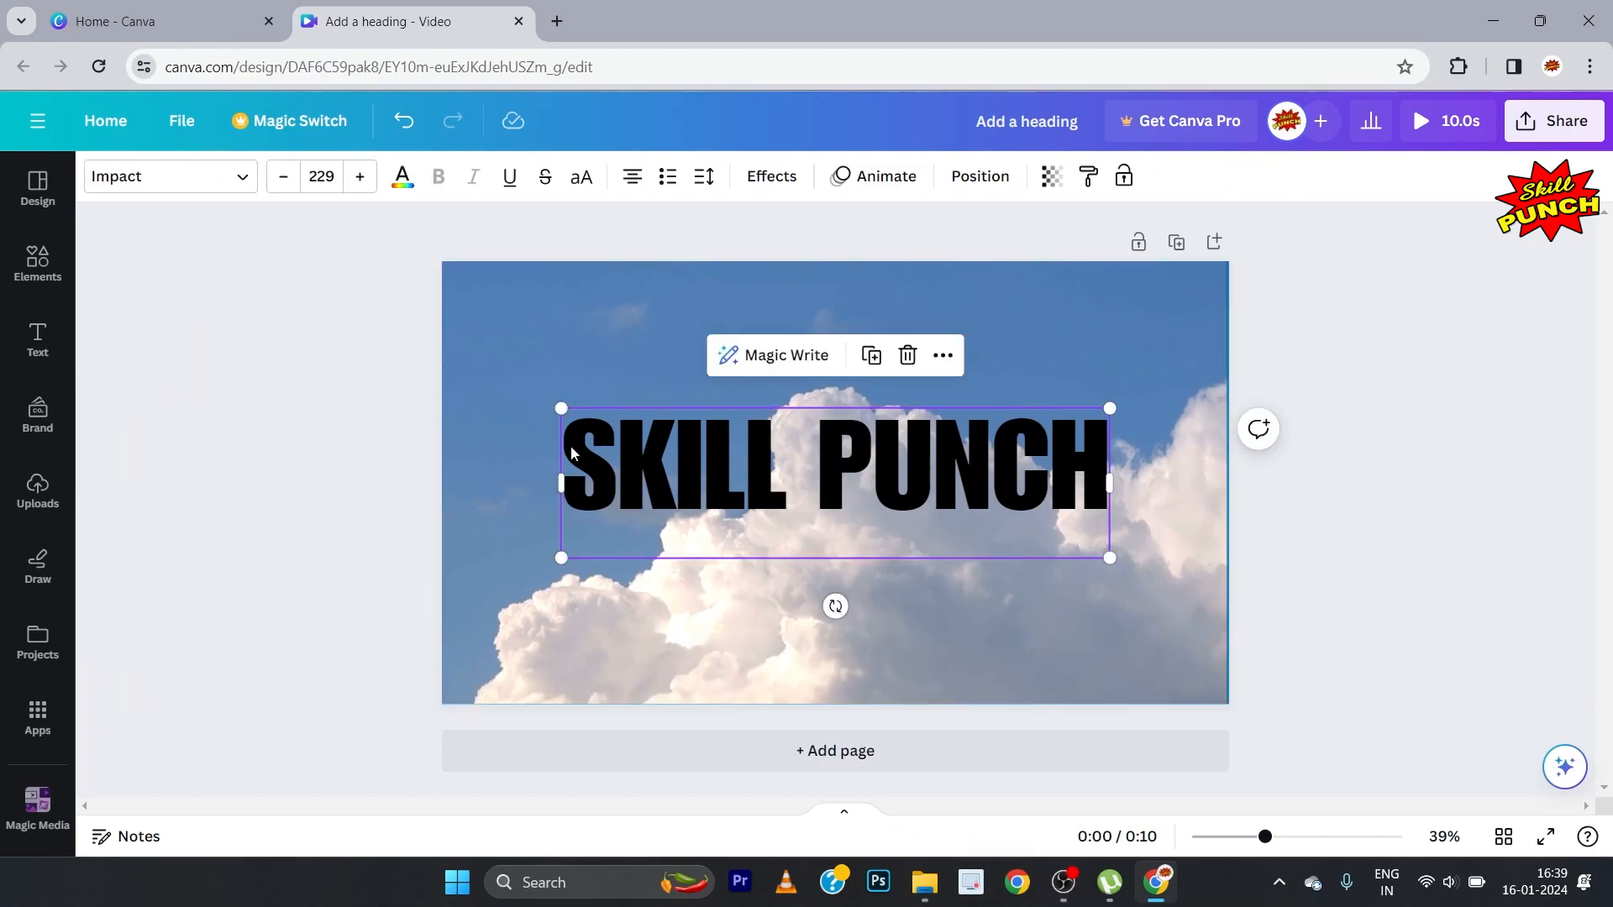
{"action": "left_click", "coordinate": [401, 180]}
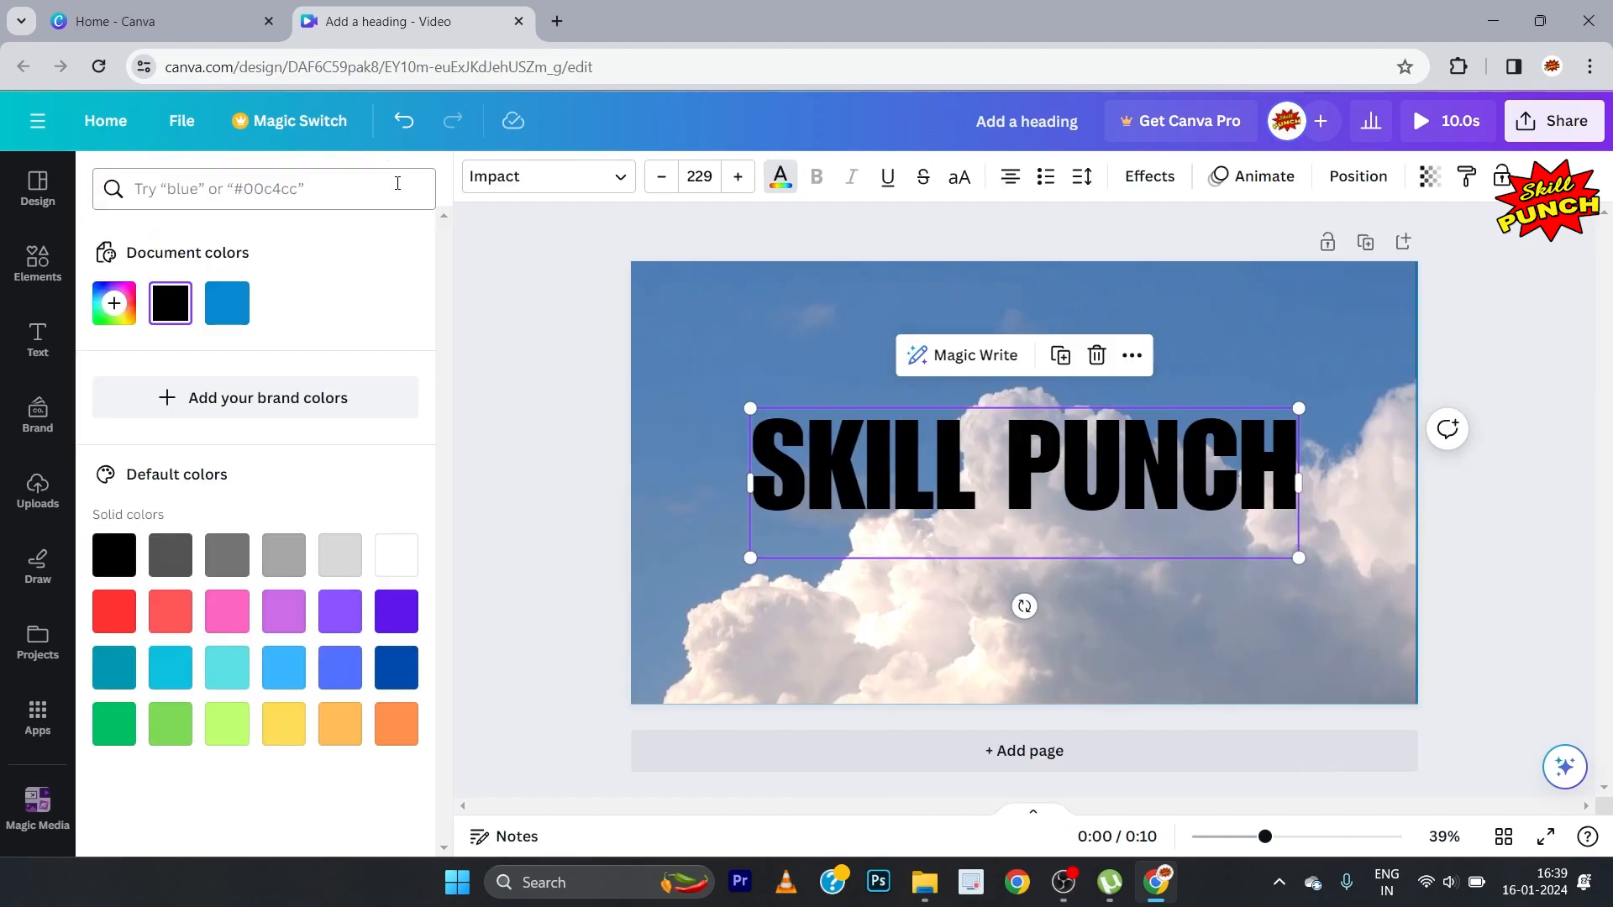
{"action": "left_click", "coordinate": [285, 724]}
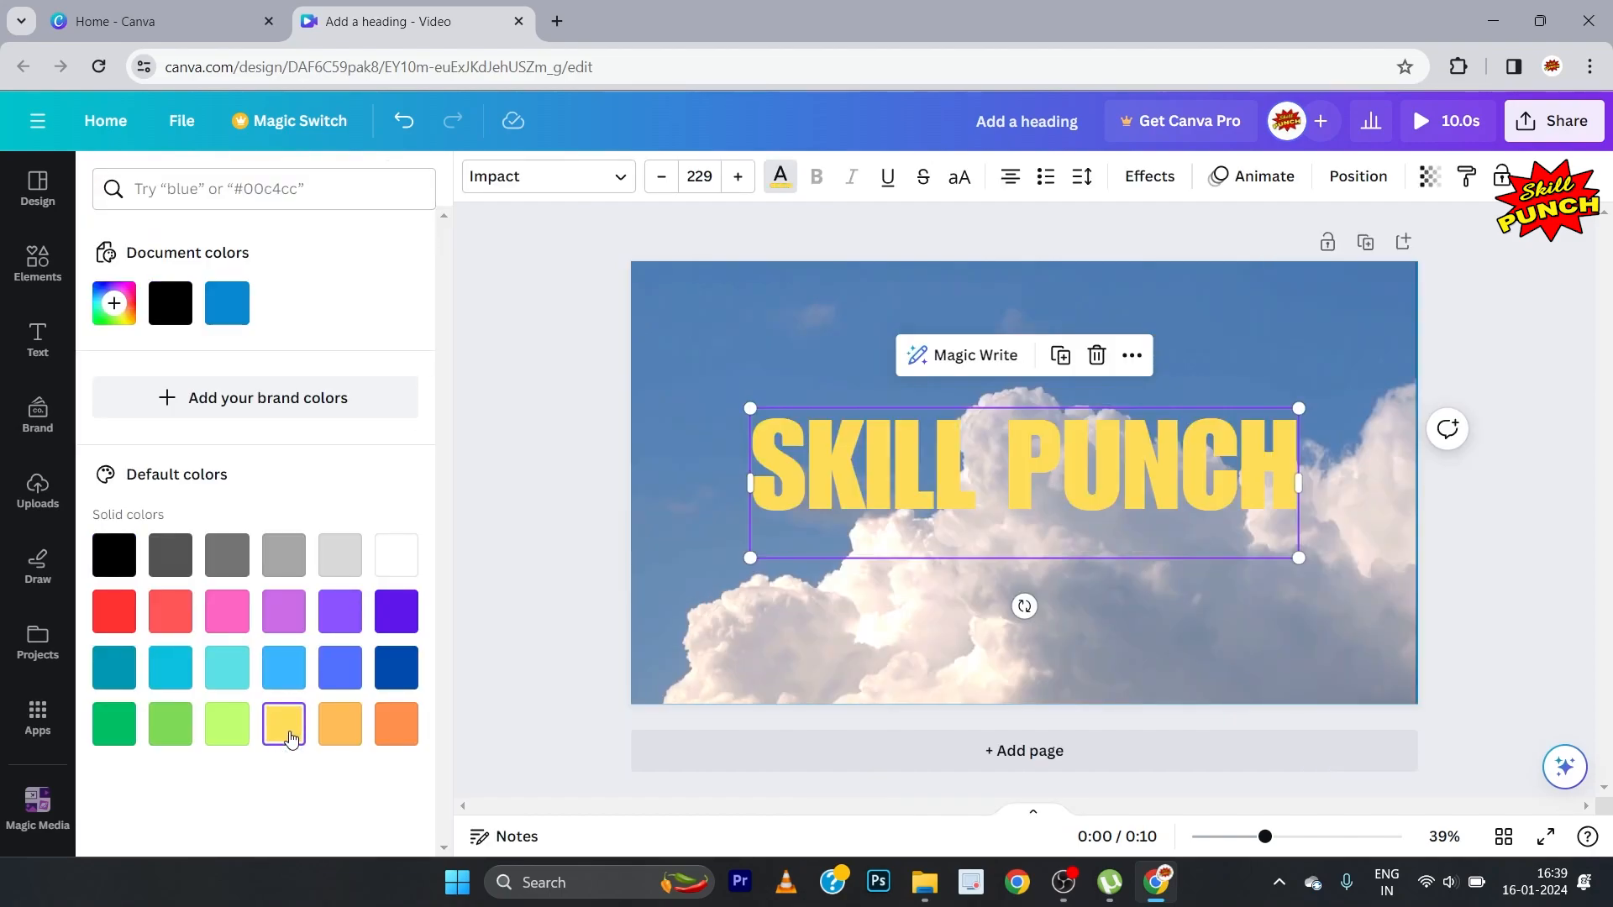
{"action": "left_click", "coordinate": [337, 738]}
{"action": "left_click", "coordinate": [293, 738]}
{"action": "left_click", "coordinate": [503, 567]}
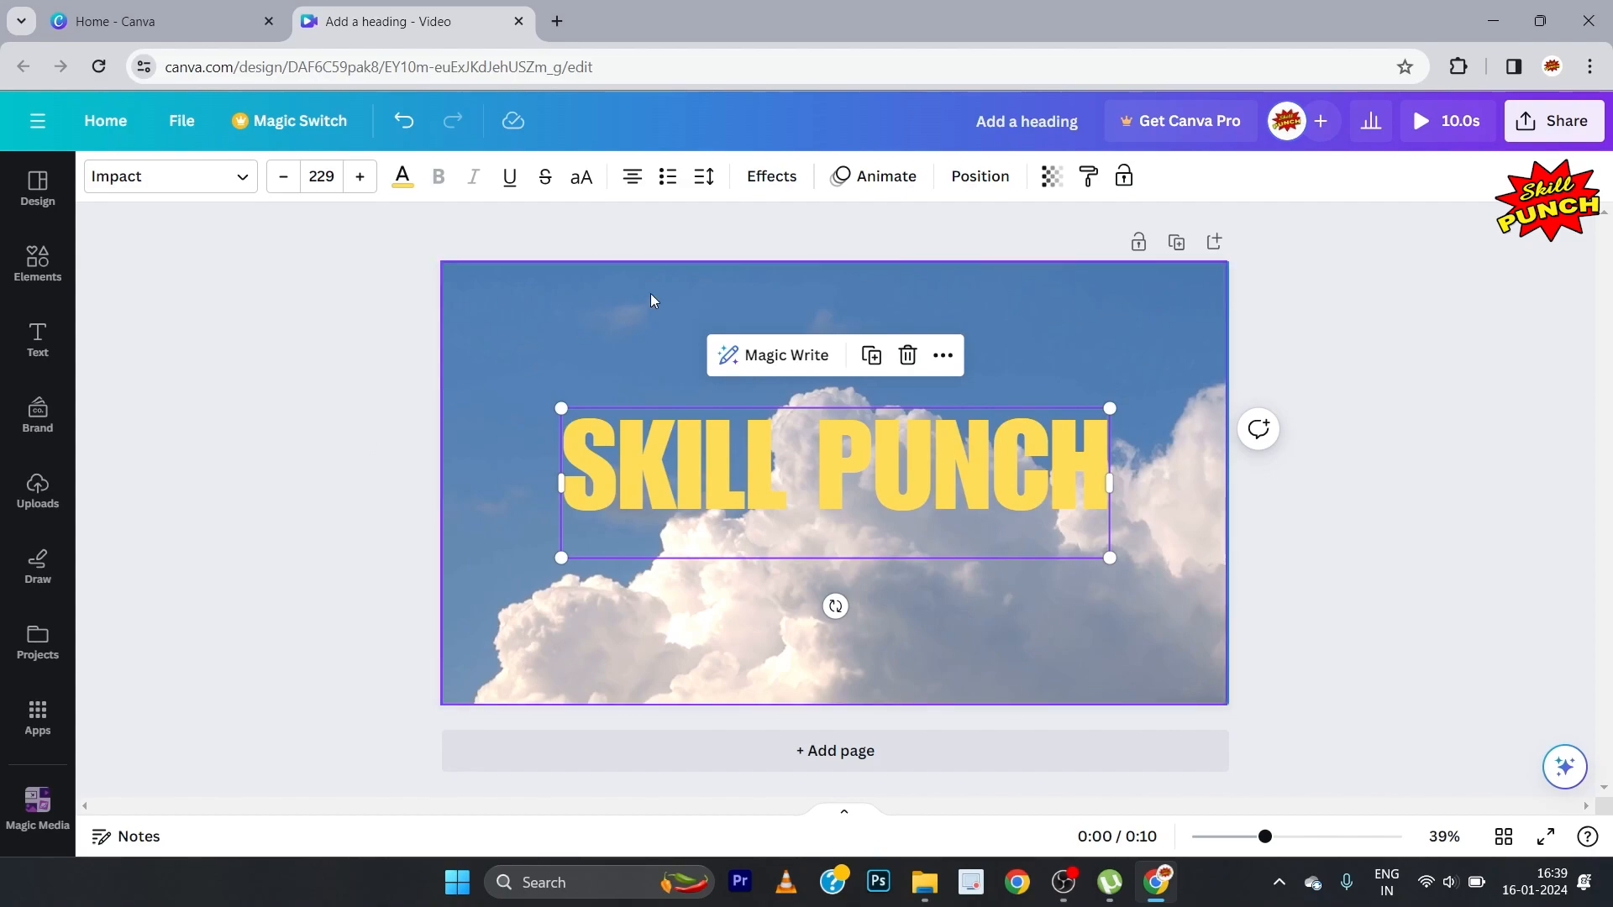
Step: Apply the Lift effect to the SKILL PUNCH heading and adjust the effect's intensity
{"action": "left_click", "coordinate": [771, 176]}
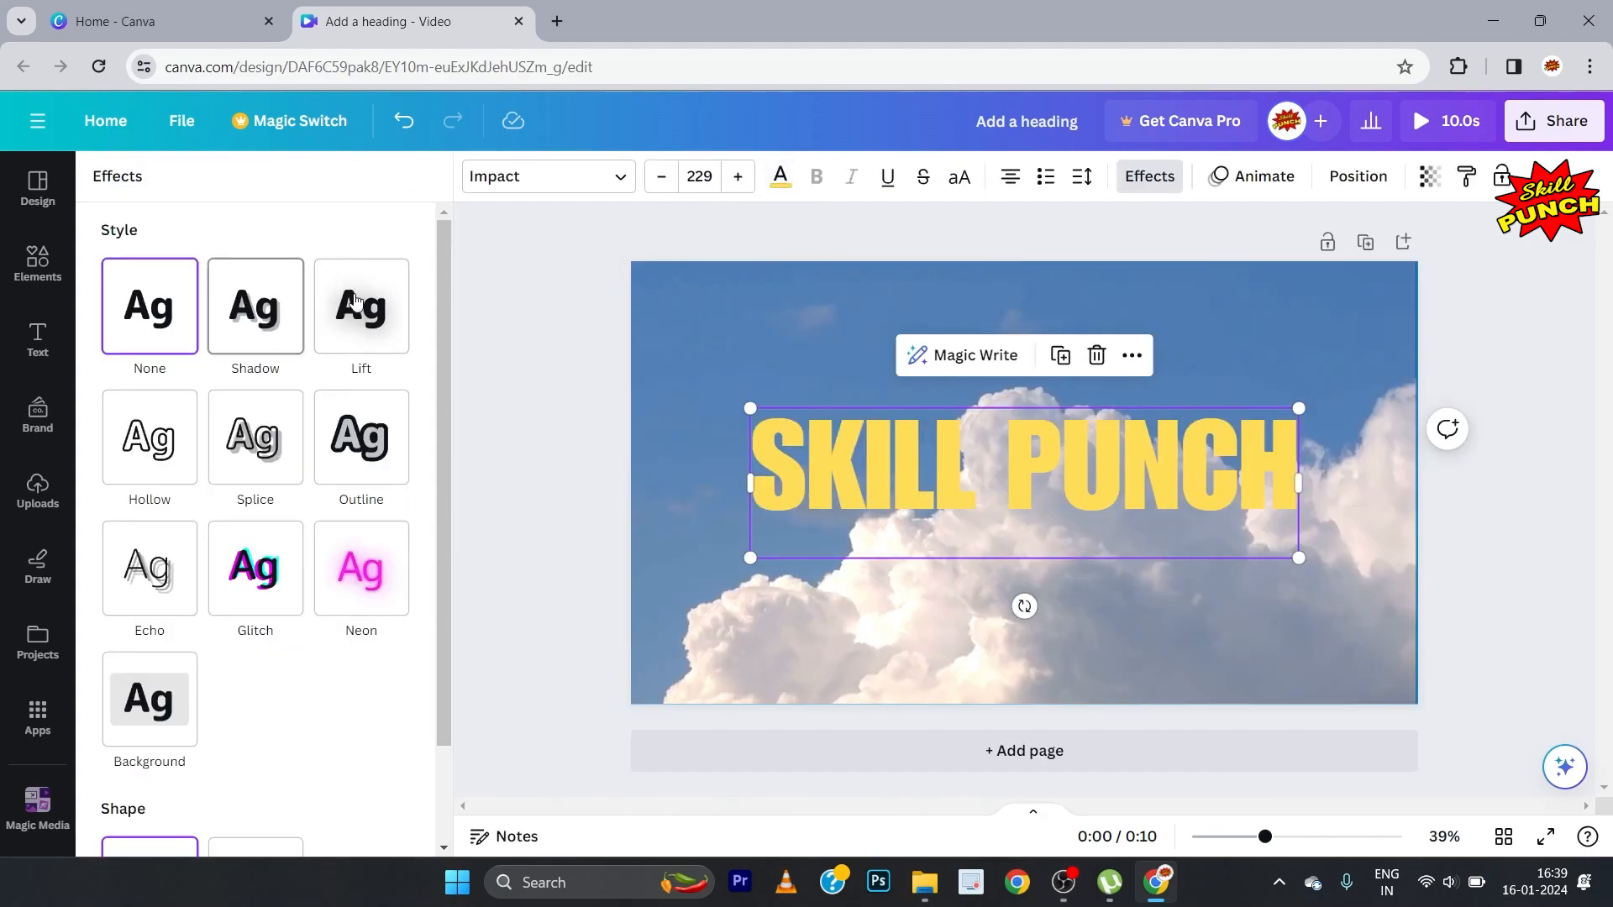
{"action": "left_click", "coordinate": [356, 349]}
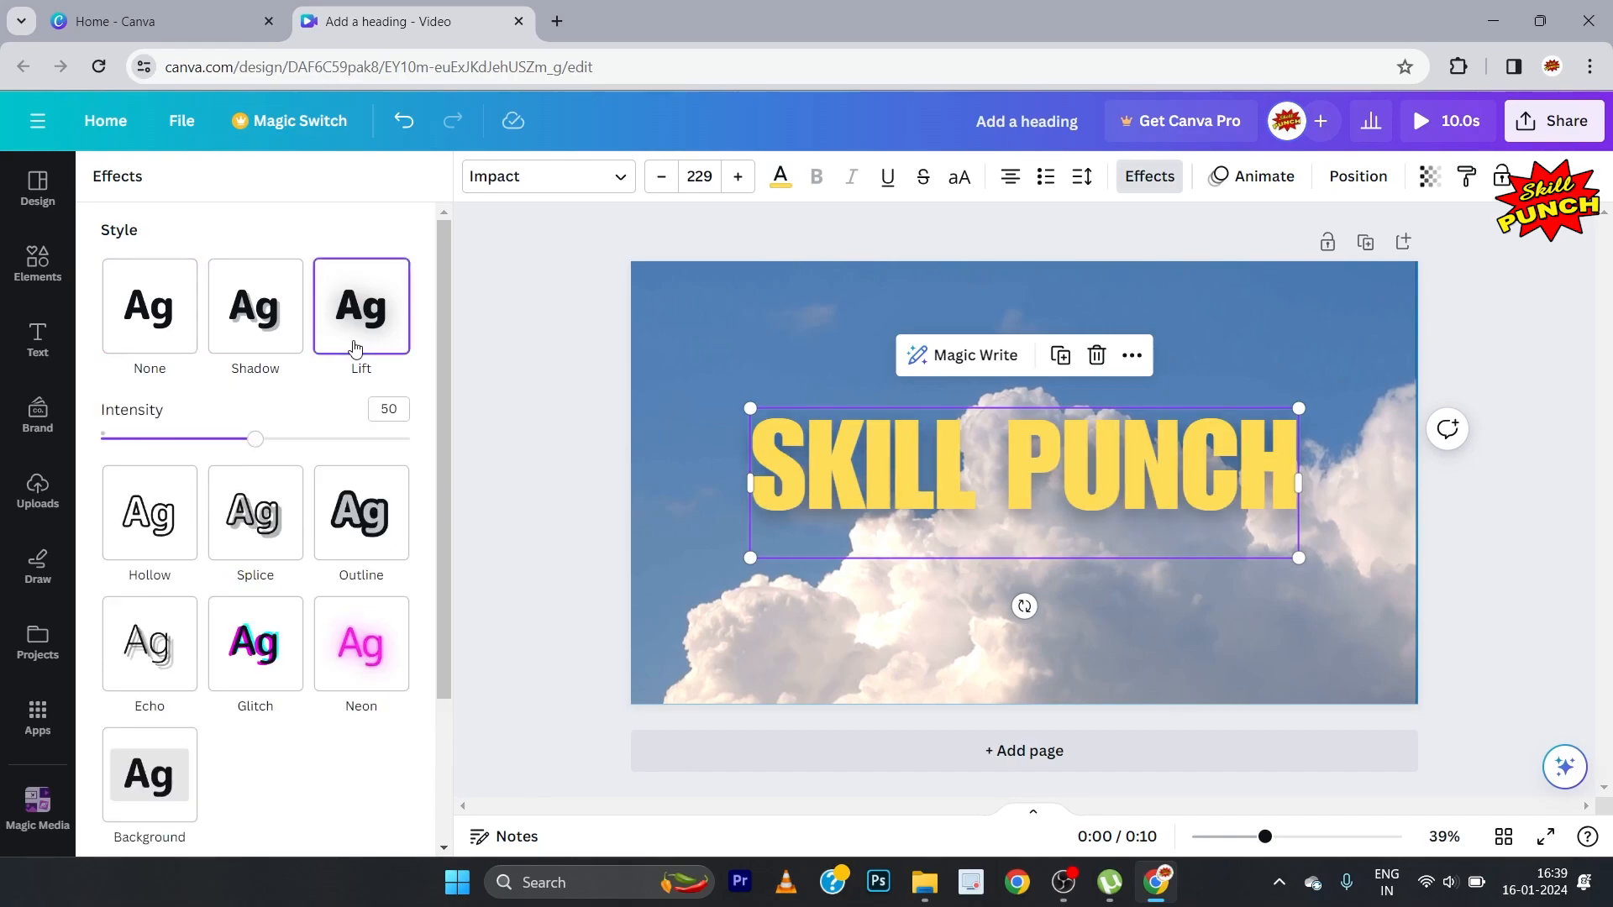
{"action": "left_click_drag", "start_coordinate": [263, 446], "coordinate": [223, 467]}
{"action": "left_click", "coordinate": [492, 437]}
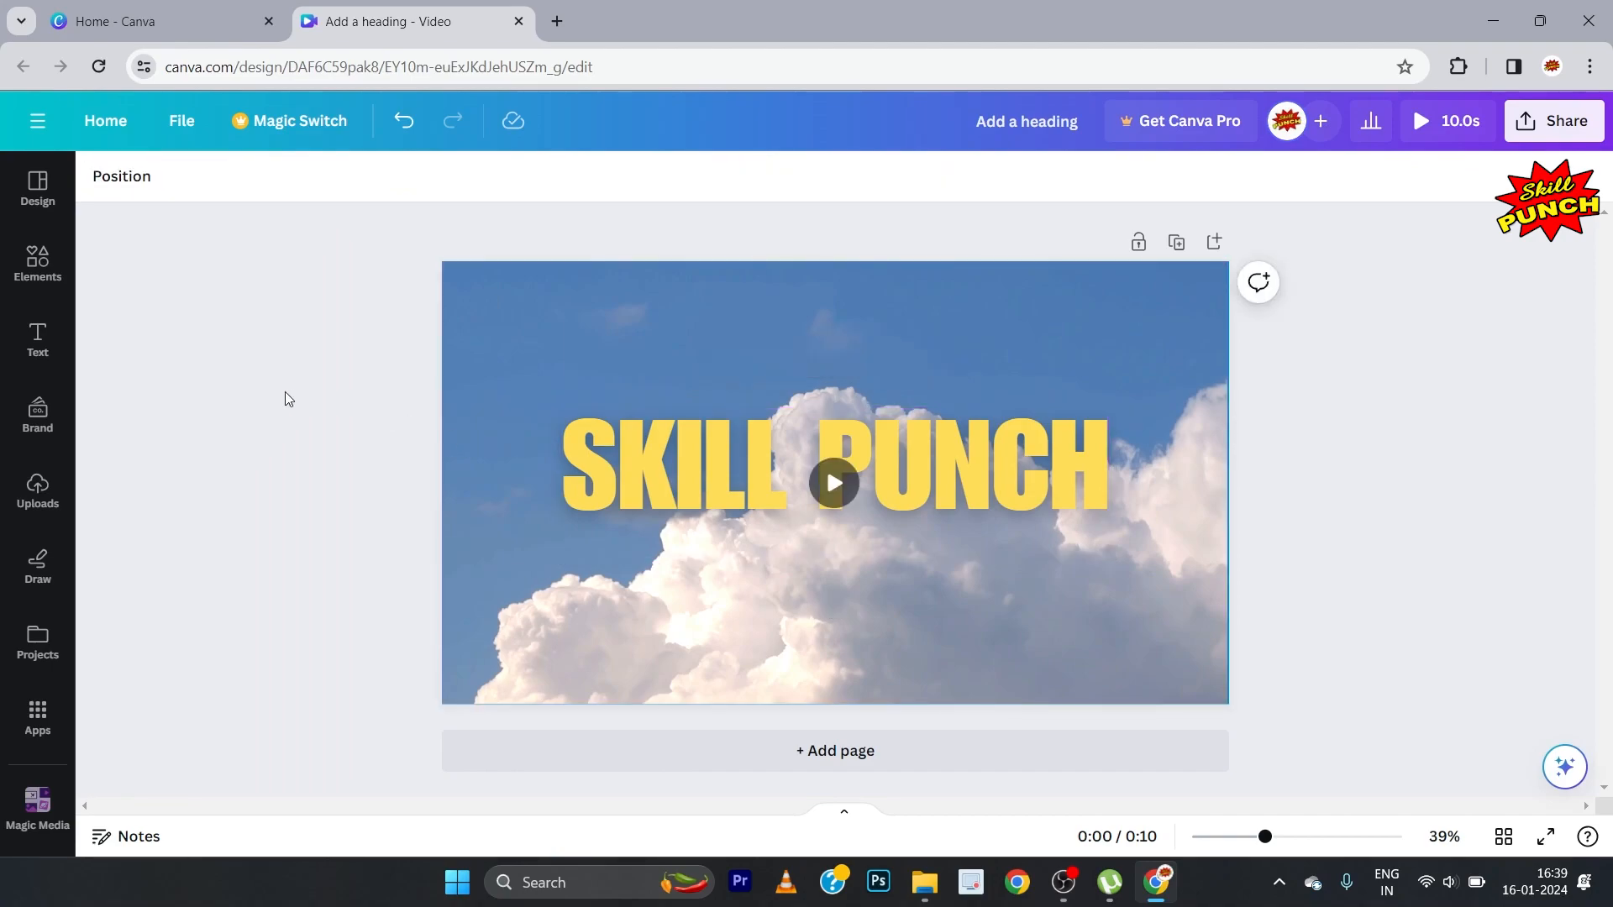
Step: Apply the Breathe text animation to the SKILL PUNCH heading
{"action": "left_click", "coordinate": [635, 455]}
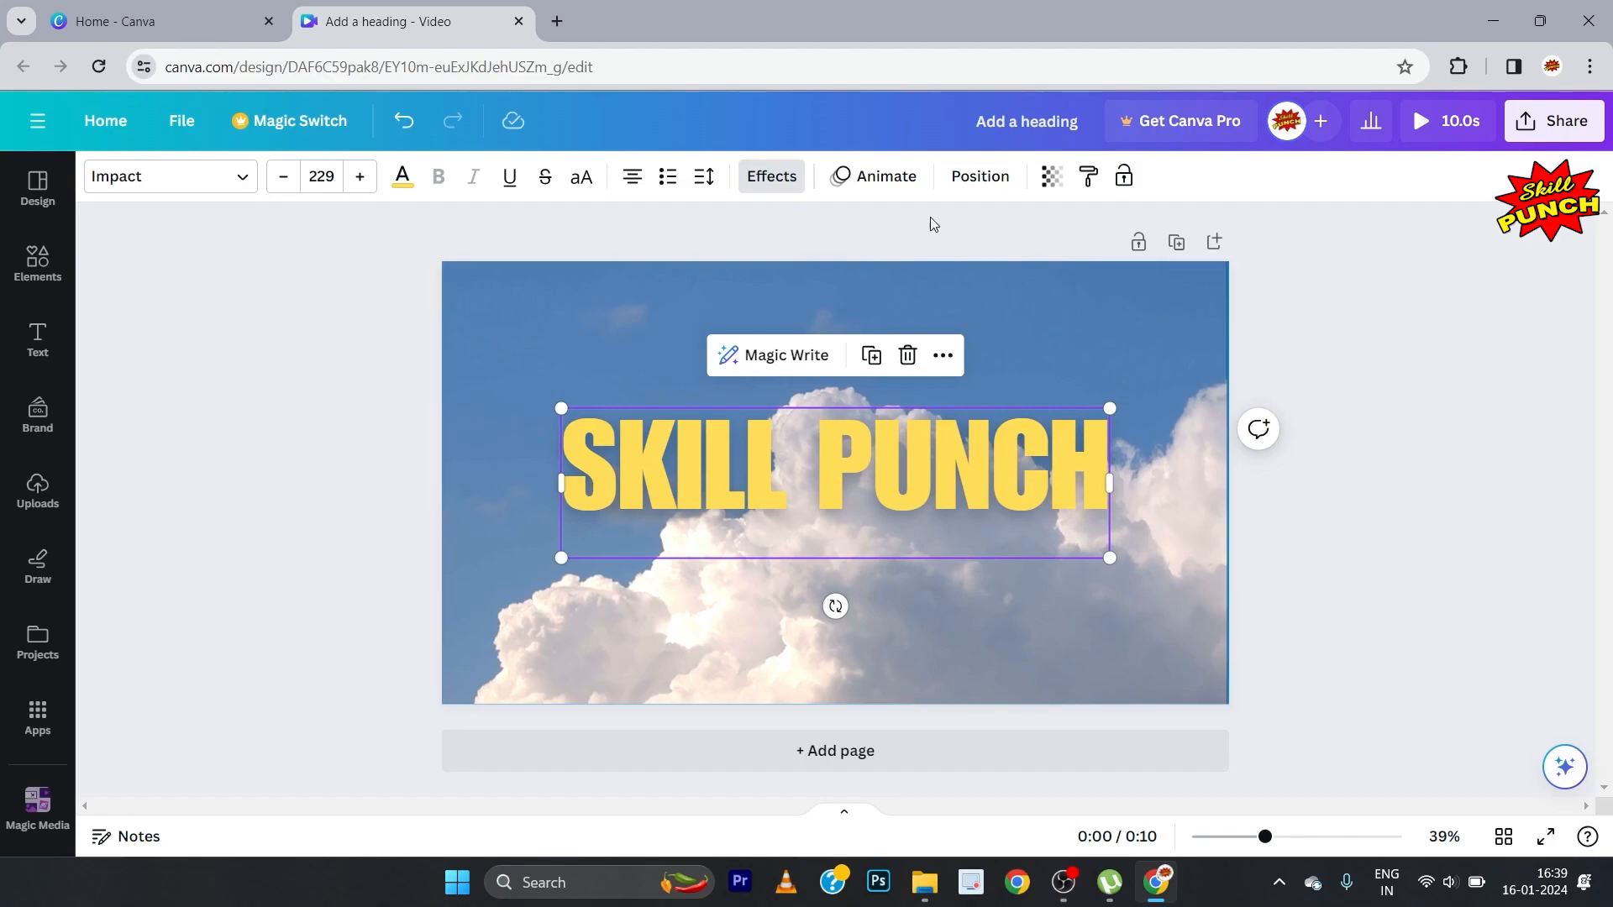
{"action": "left_click", "coordinate": [898, 178]}
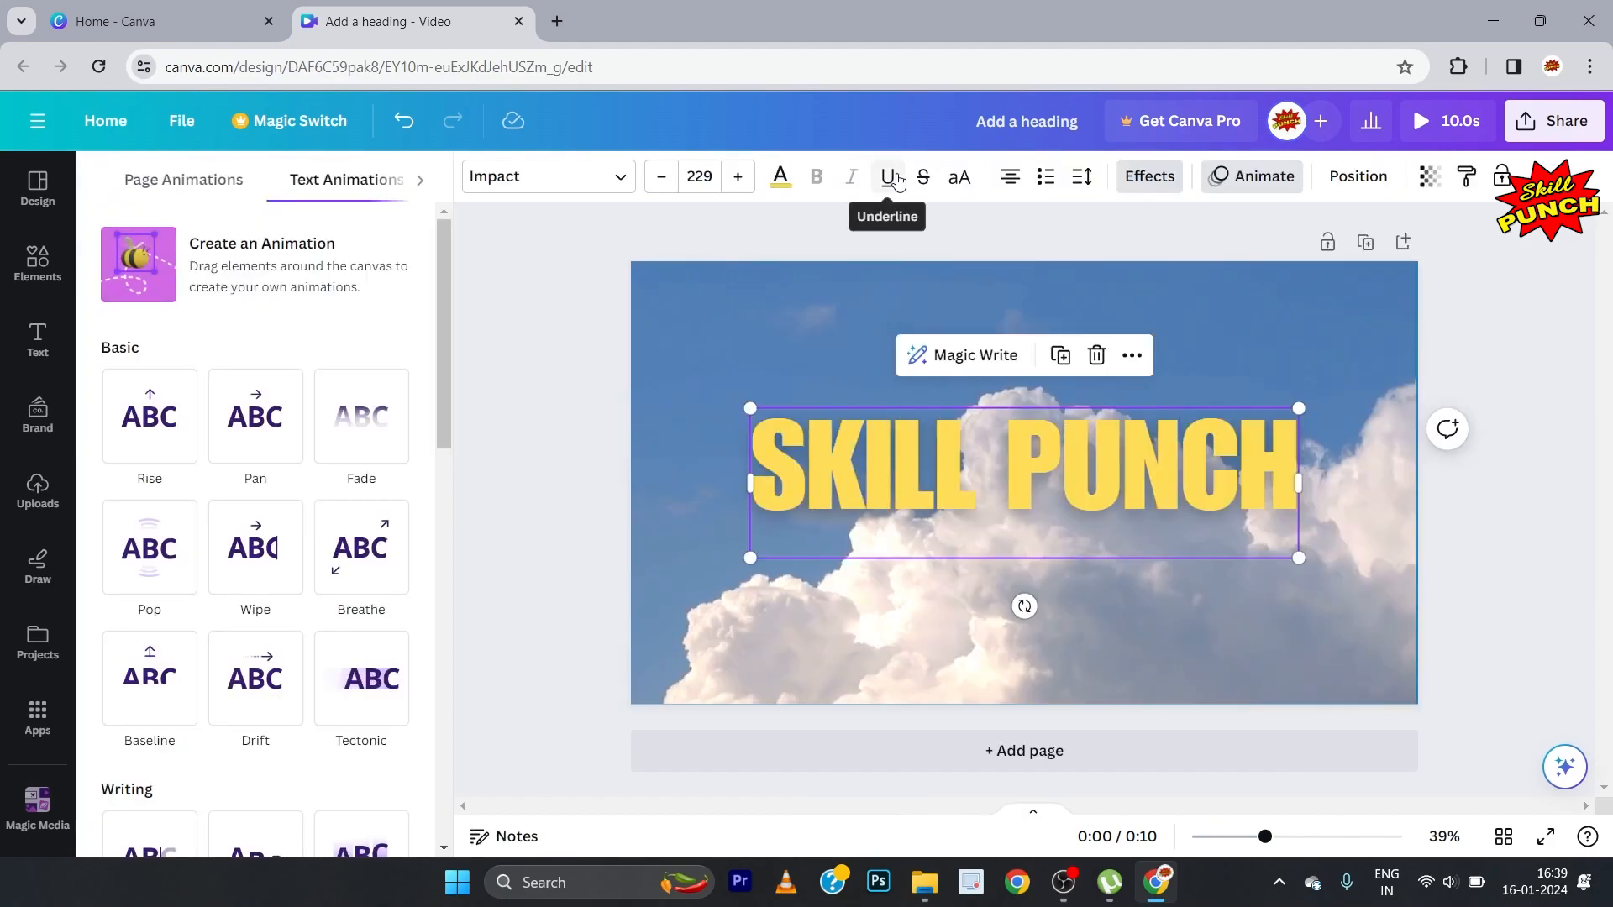
{"action": "left_click_drag", "start_coordinate": [445, 317], "coordinate": [509, 347]}
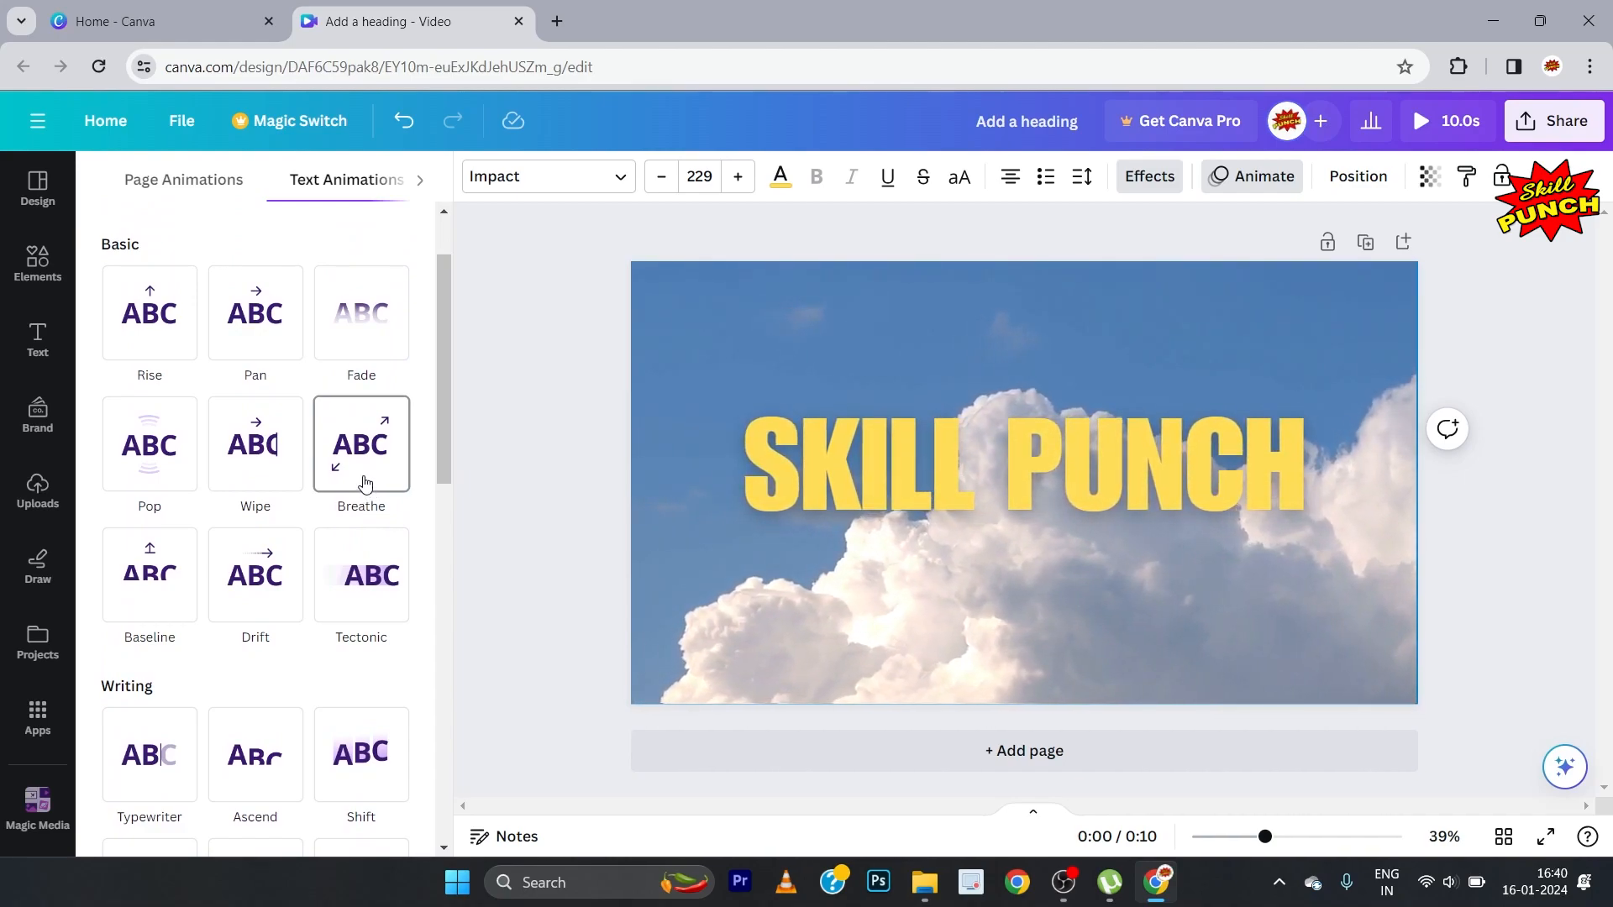
{"action": "left_click", "coordinate": [363, 479]}
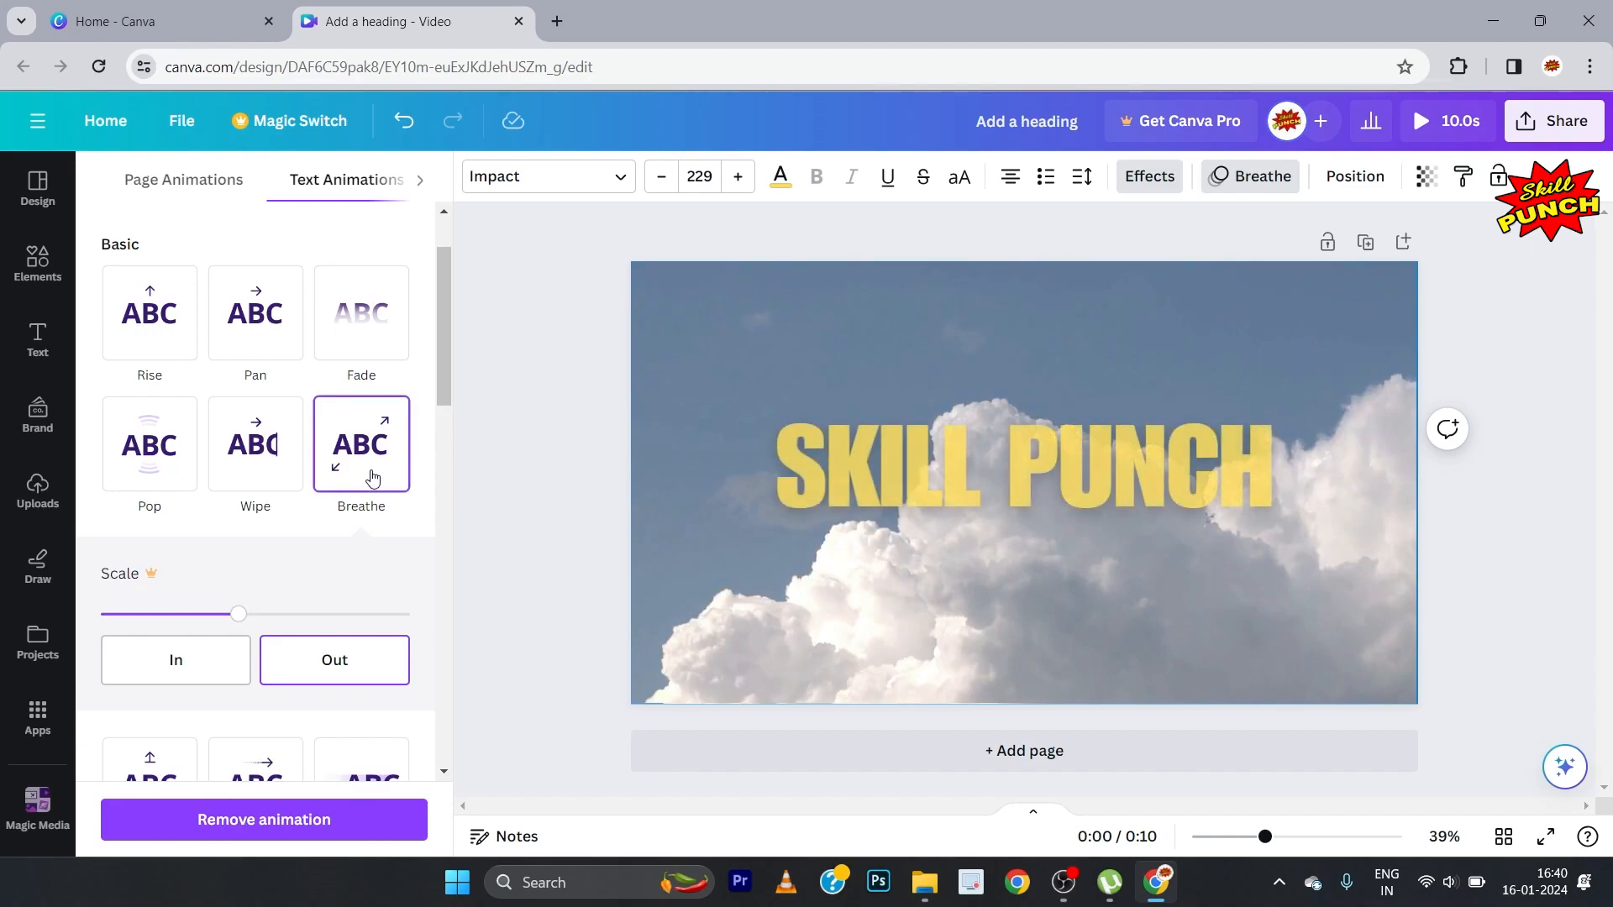
{"action": "left_click", "coordinate": [511, 432]}
{"action": "left_click", "coordinate": [304, 433]}
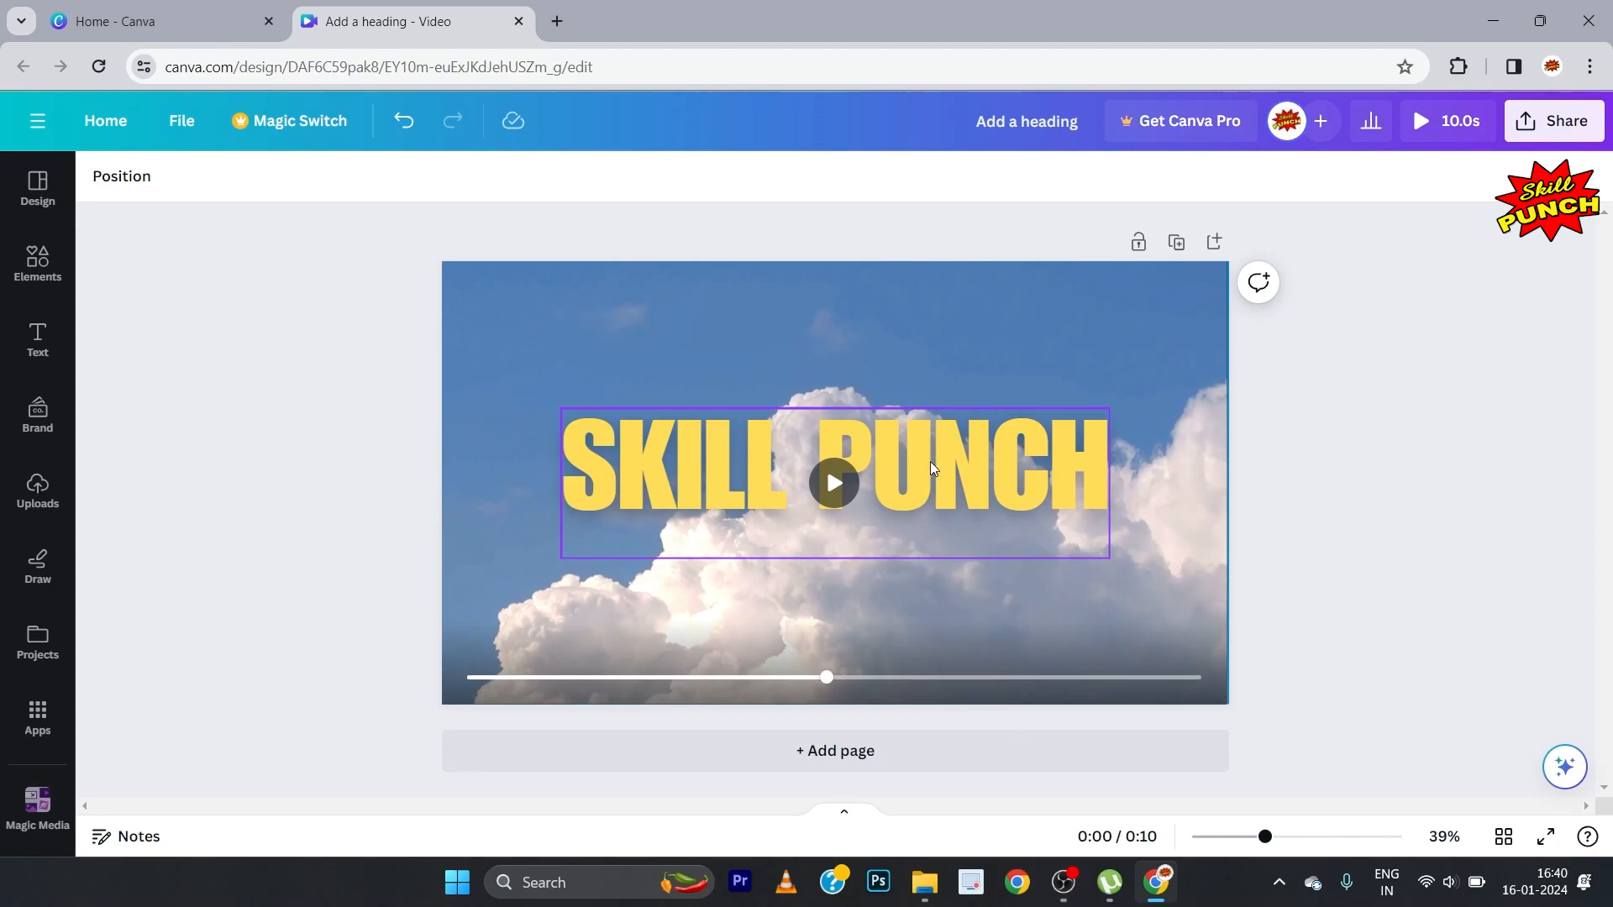
Step: Move the SKILL PUNCH heading slightly down so its letters sit at the page's vertical middle
{"action": "left_click", "coordinate": [930, 461]}
{"action": "left_click_drag", "start_coordinate": [926, 455], "coordinate": [927, 471]}
{"action": "left_click", "coordinate": [287, 416]}
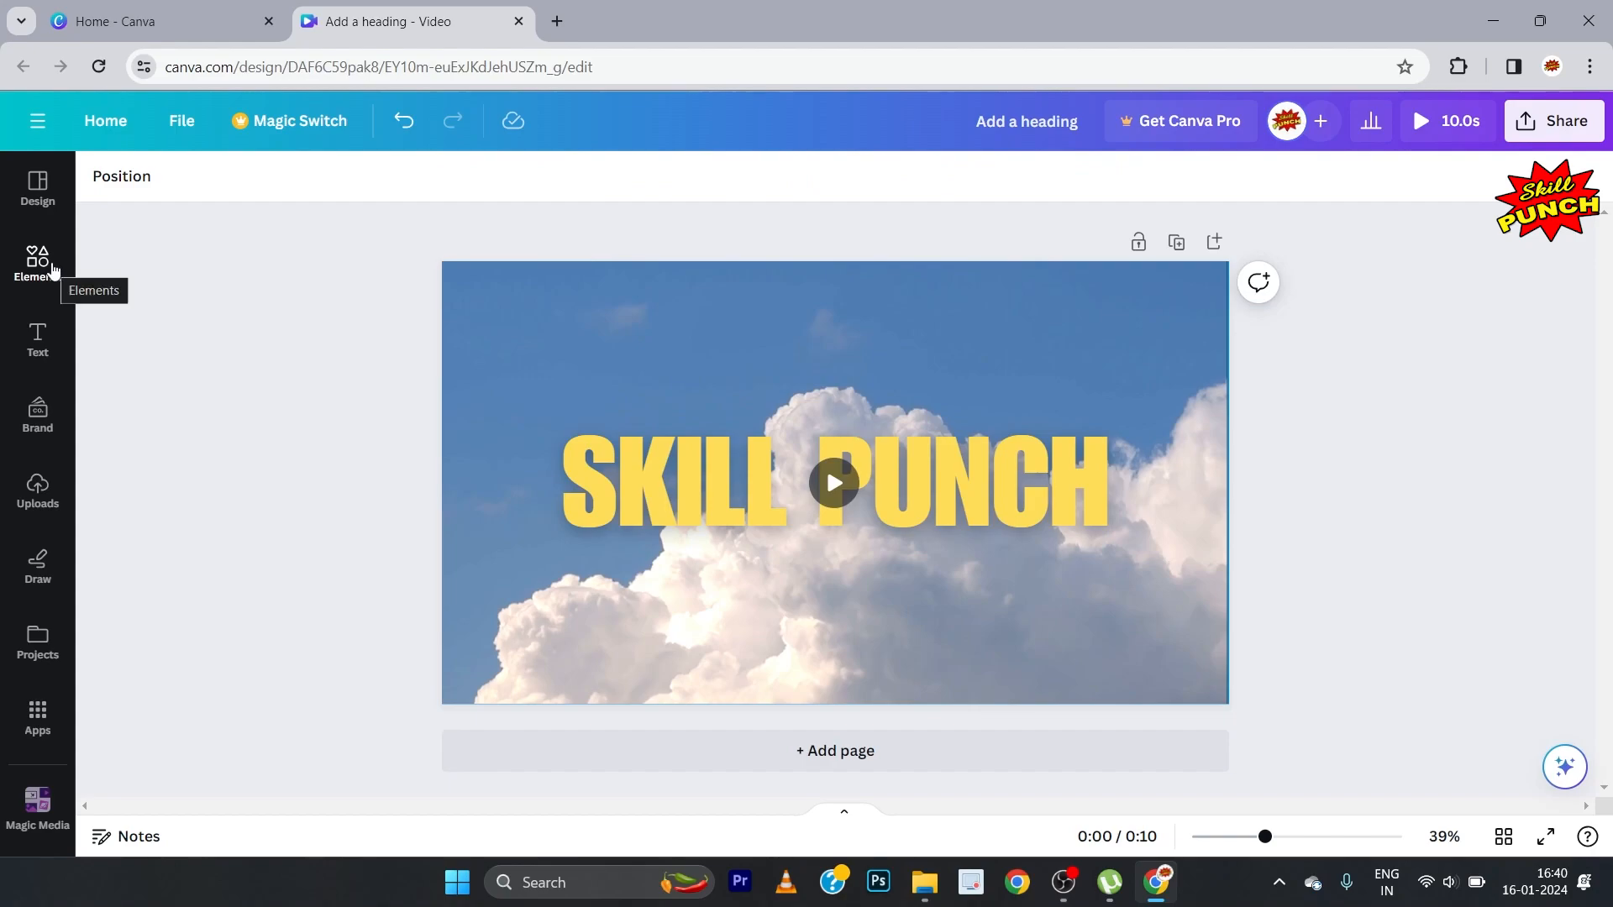
Step: Replace the sky search in the elements library with FIGHTER JET and limit the results to graphics
{"action": "left_click", "coordinate": [52, 269]}
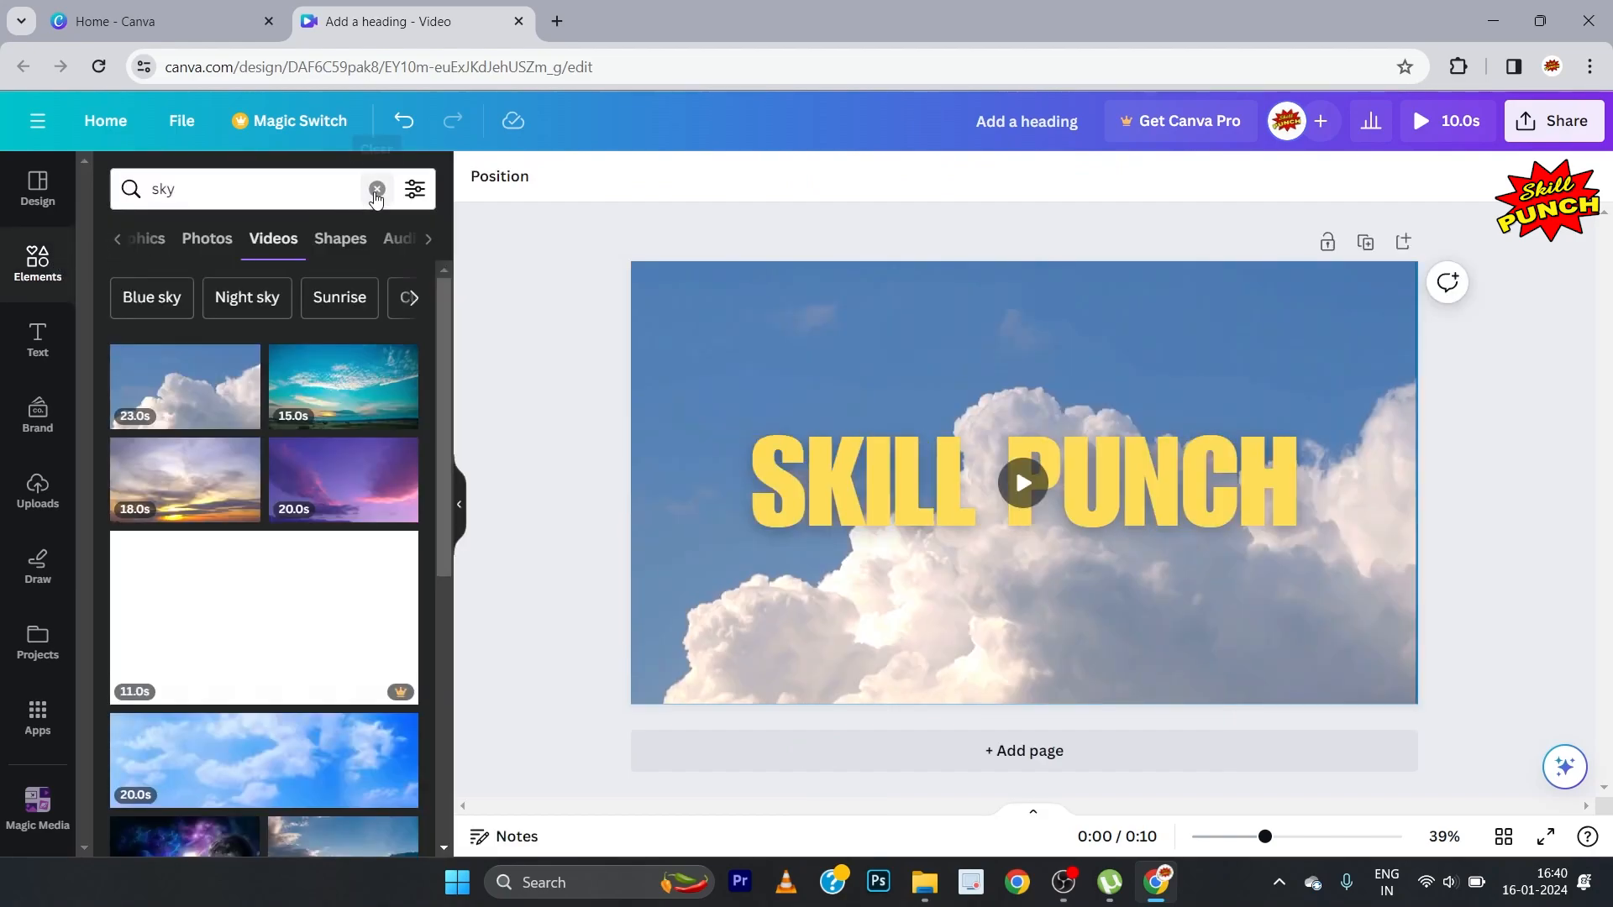
{"action": "left_click", "coordinate": [378, 188]}
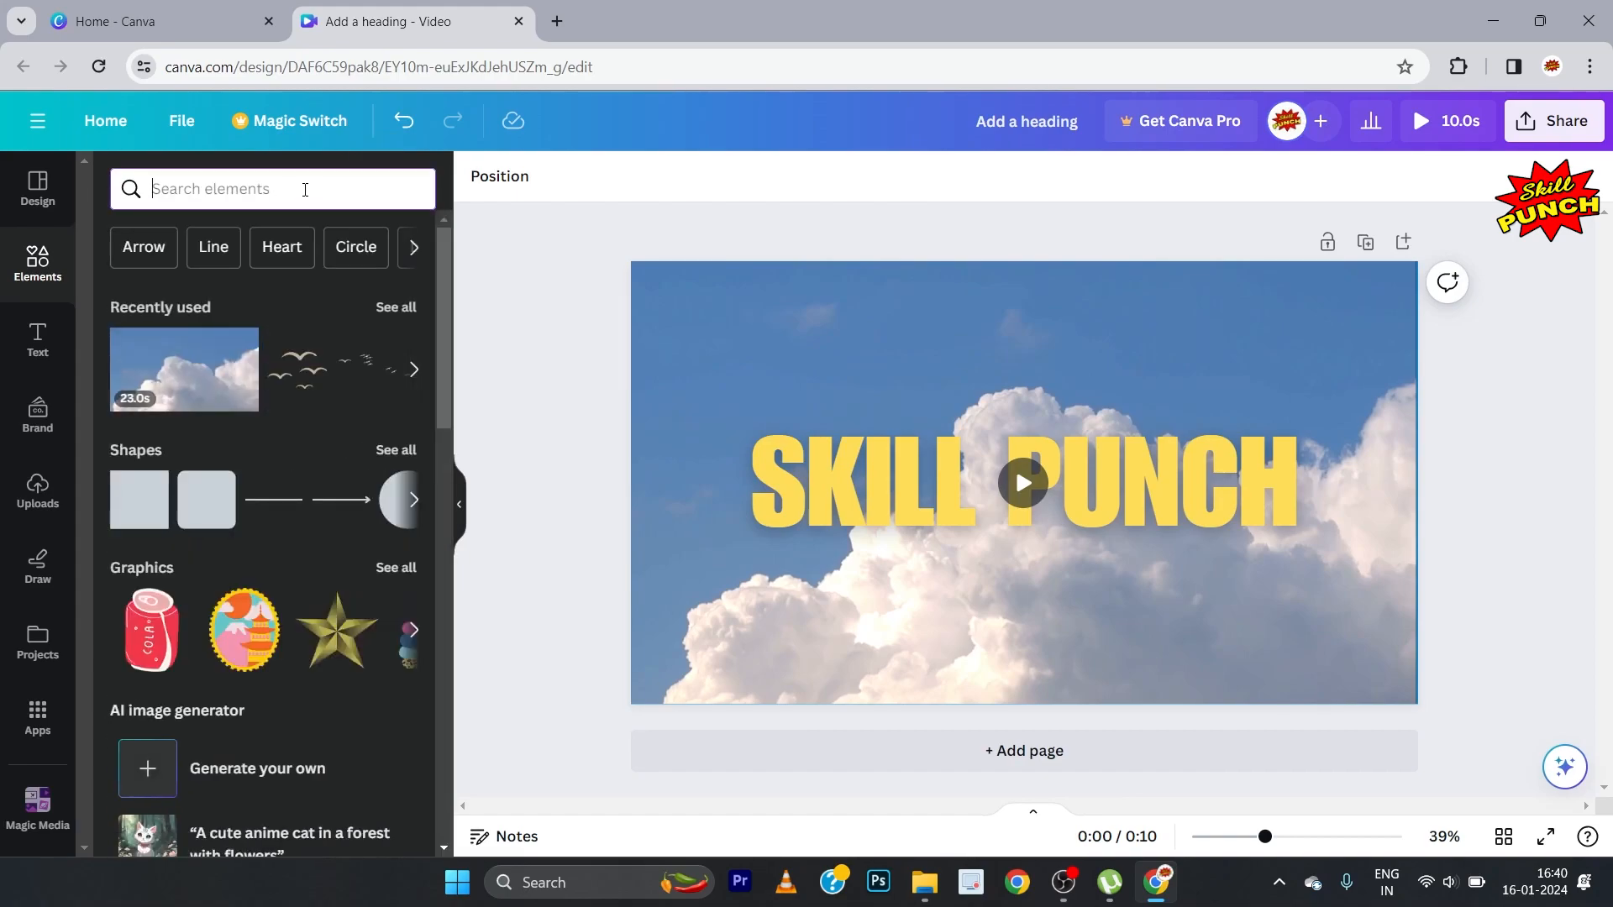
{"action": "type", "text": "FIGH"}
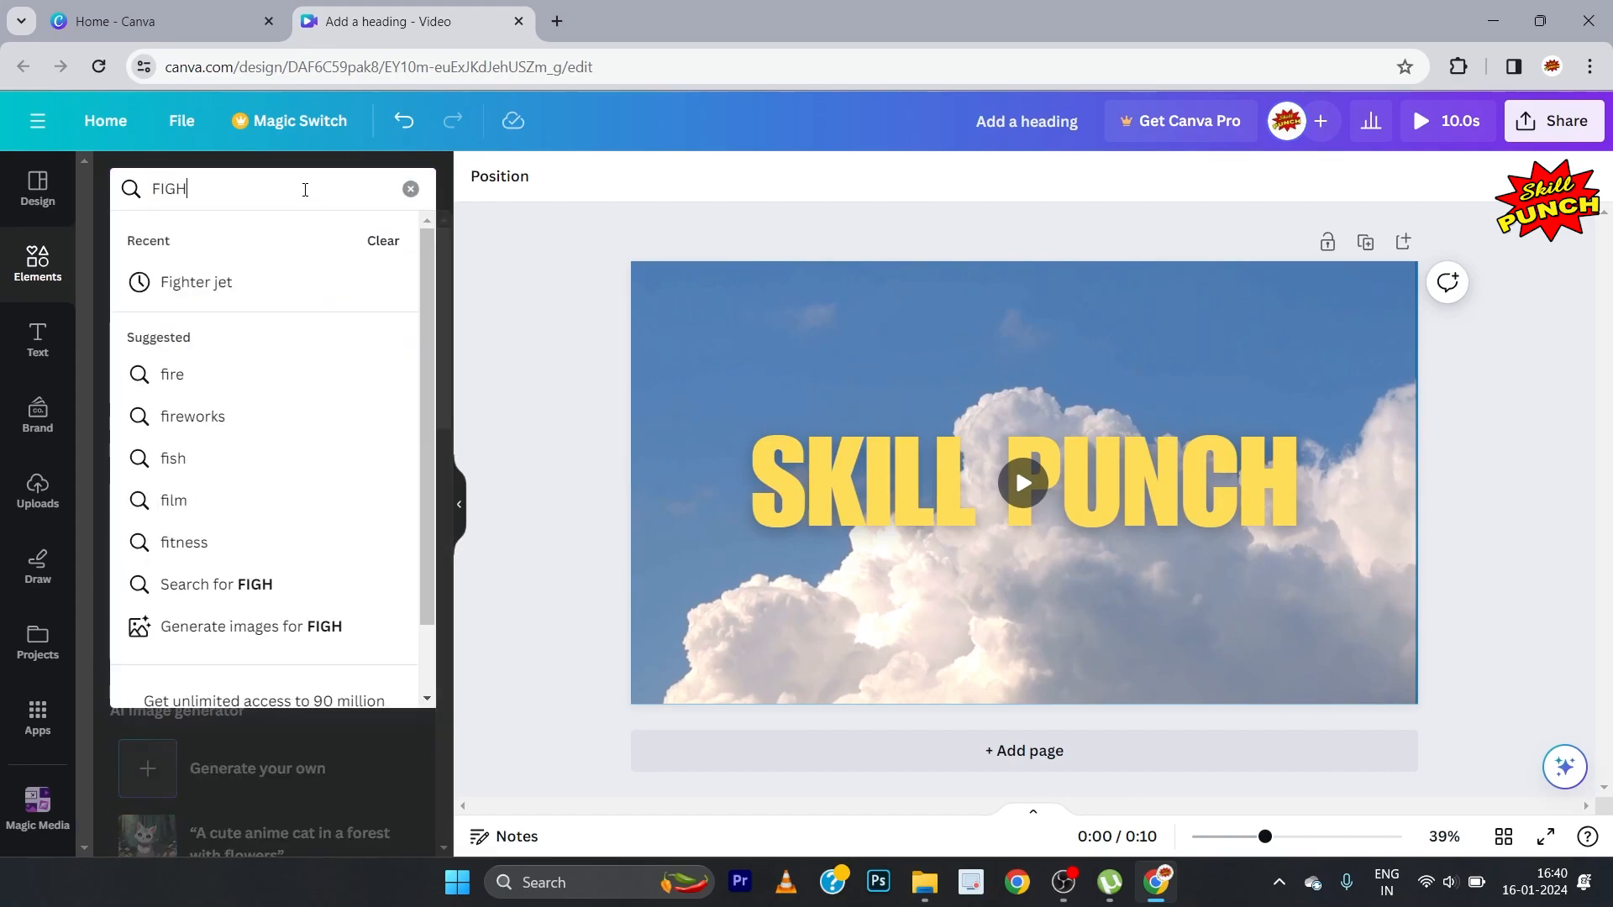
{"action": "type", "text": "TER JET"}
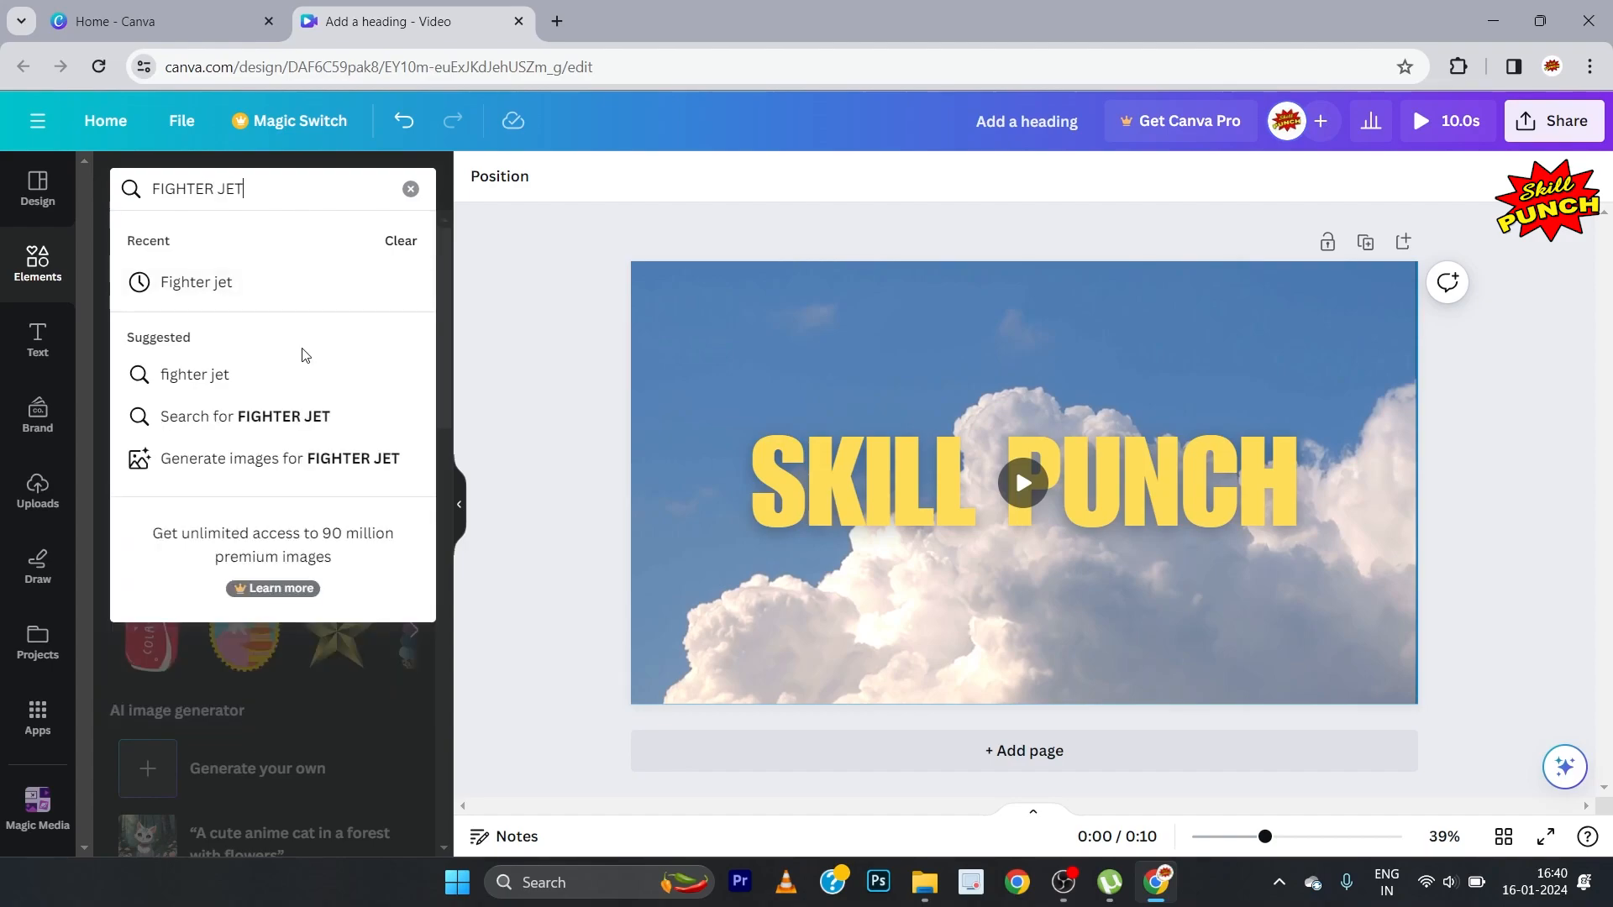
{"action": "left_click", "coordinate": [315, 426]}
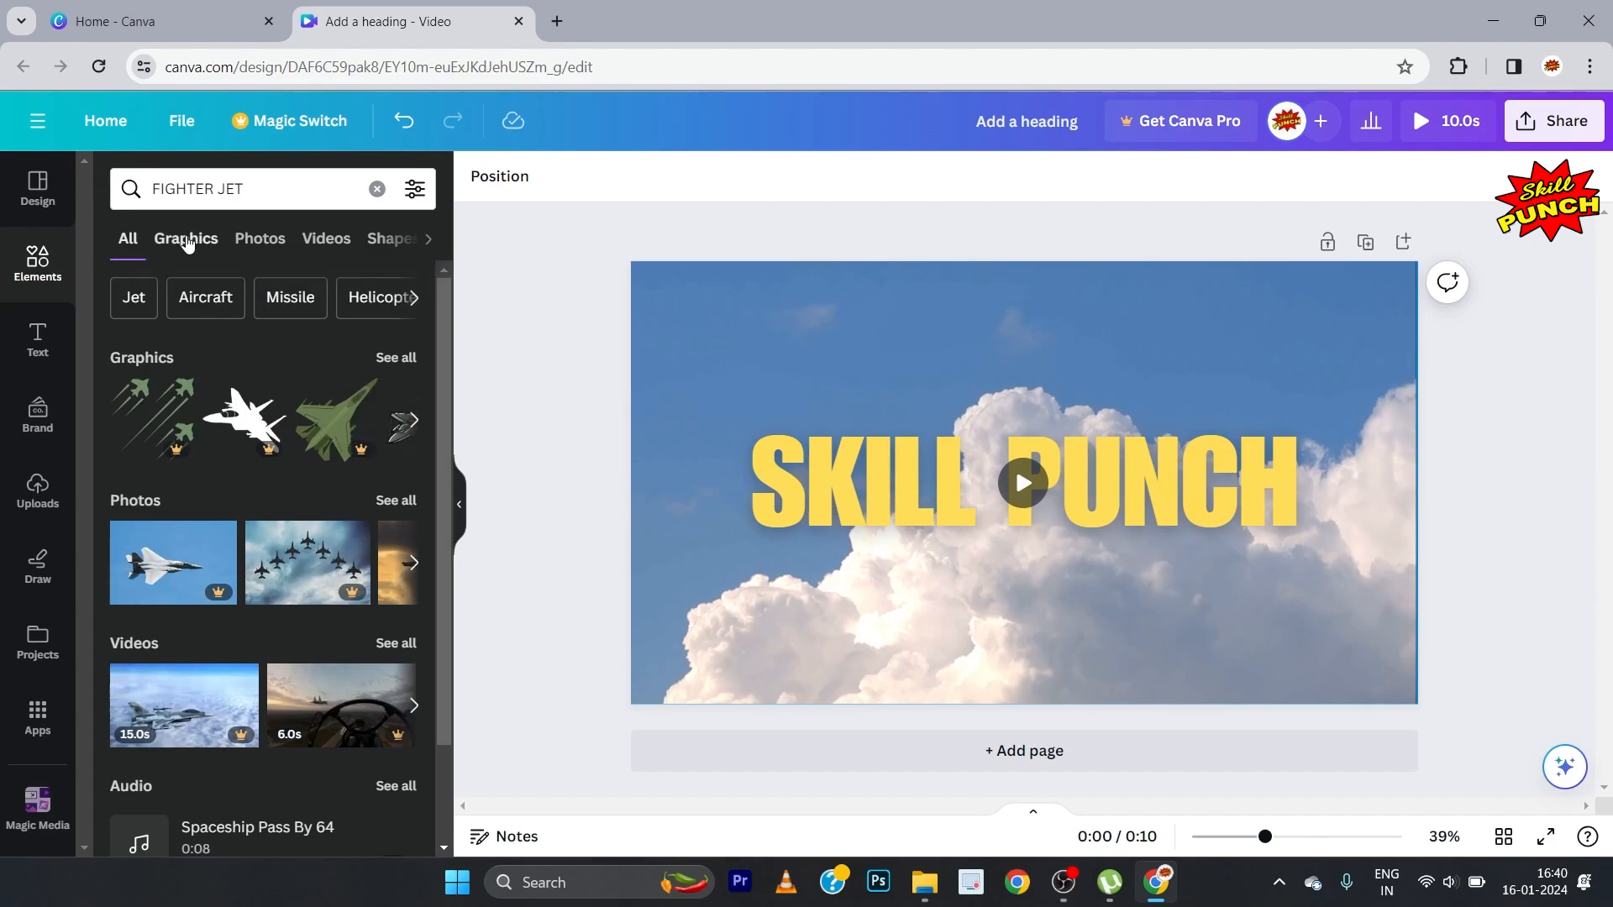
{"action": "left_click", "coordinate": [187, 242]}
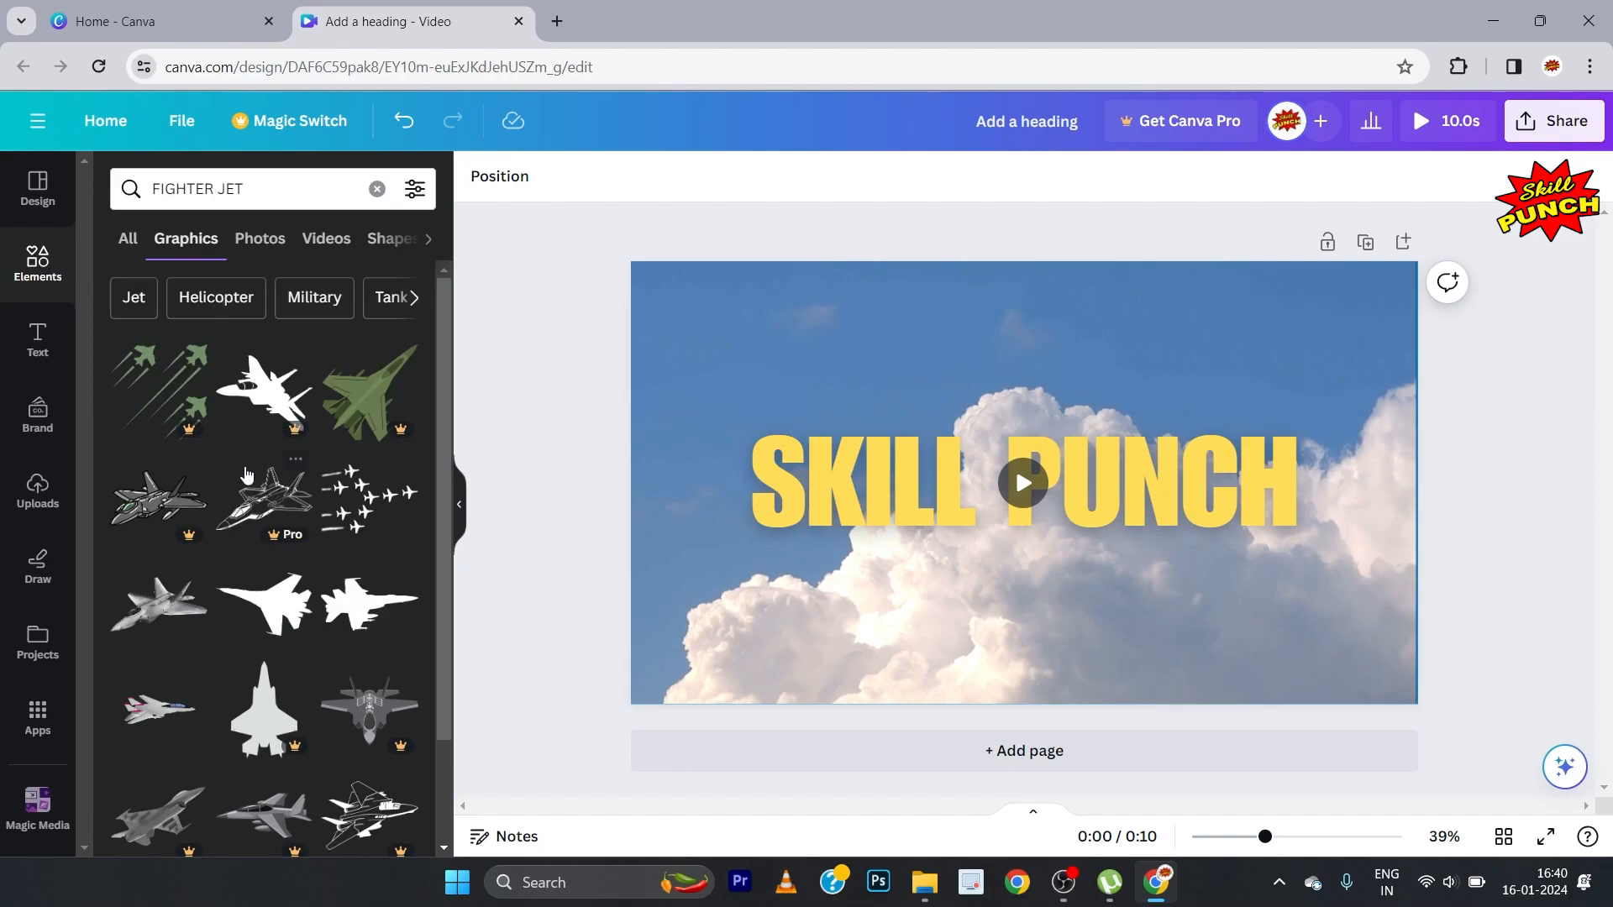
Step: Add the free grey Jet Aircraft Illustration seen from above to the page
{"action": "scroll", "coordinate": [256, 475], "scroll_direction": "down", "scroll_amount": 3}
{"action": "scroll", "coordinate": [256, 476], "scroll_direction": "down", "scroll_amount": 3}
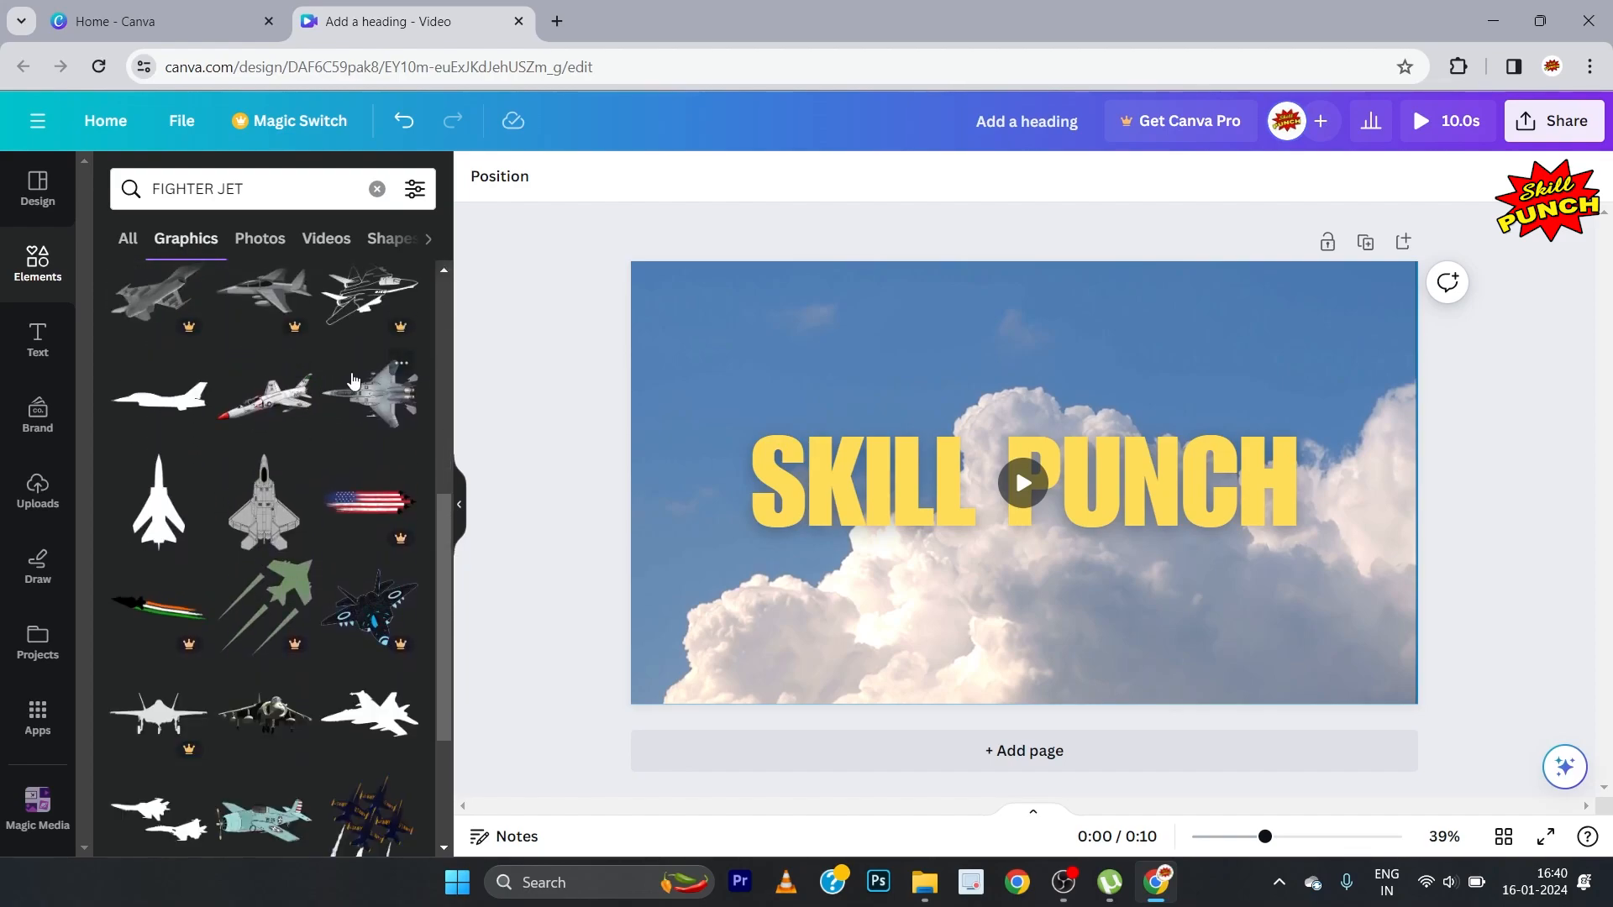
{"action": "left_click", "coordinate": [402, 368]}
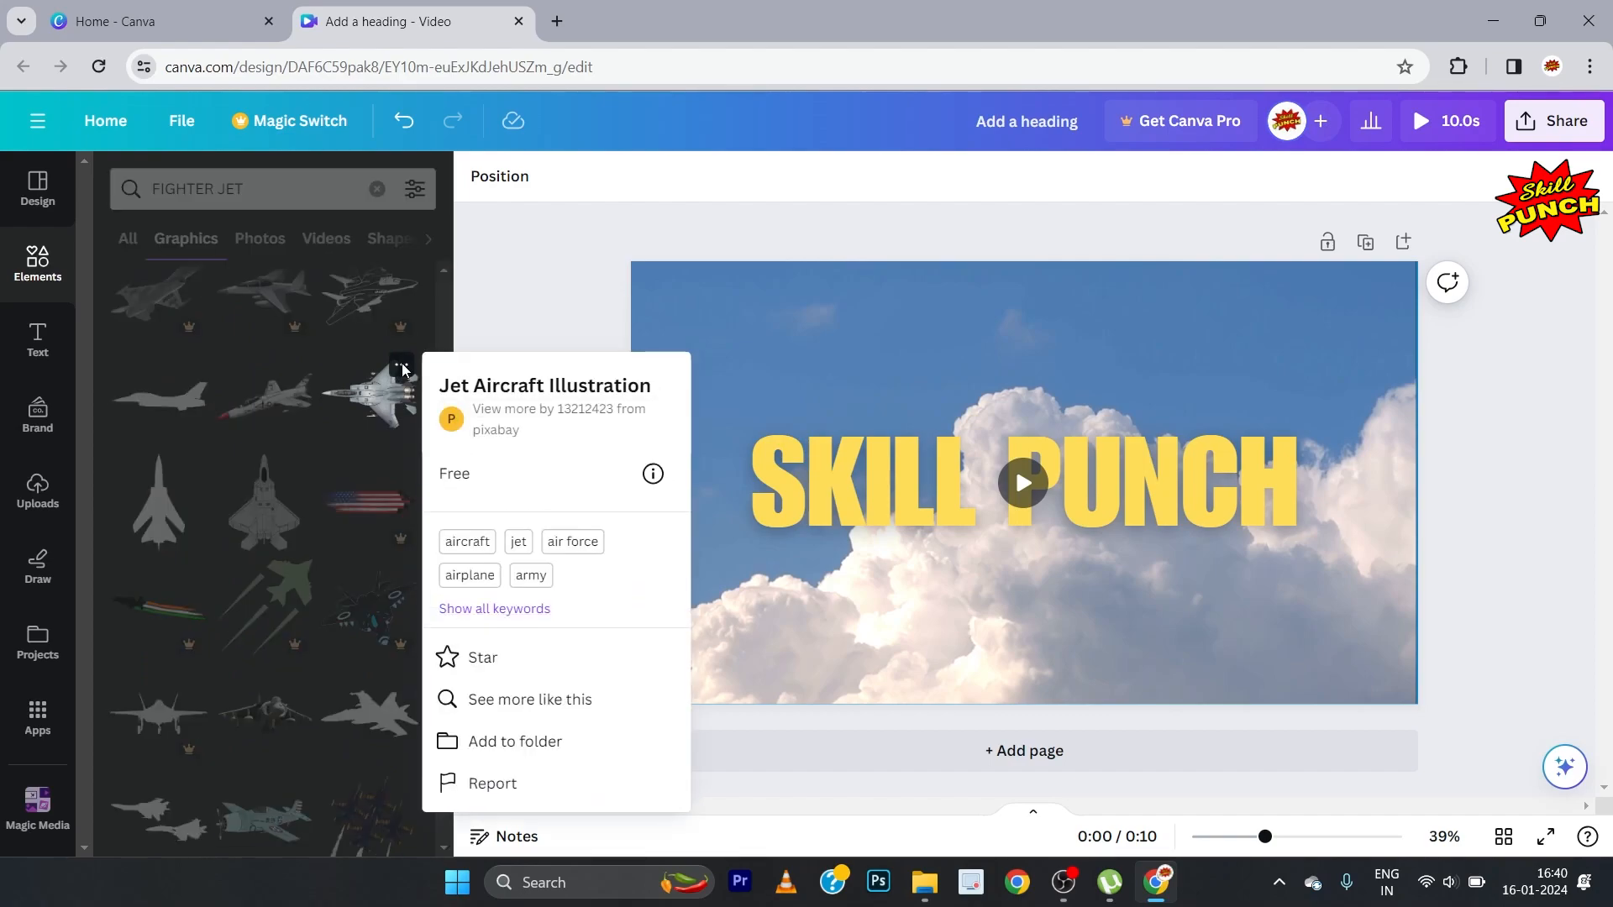
{"action": "left_click", "coordinate": [402, 368]}
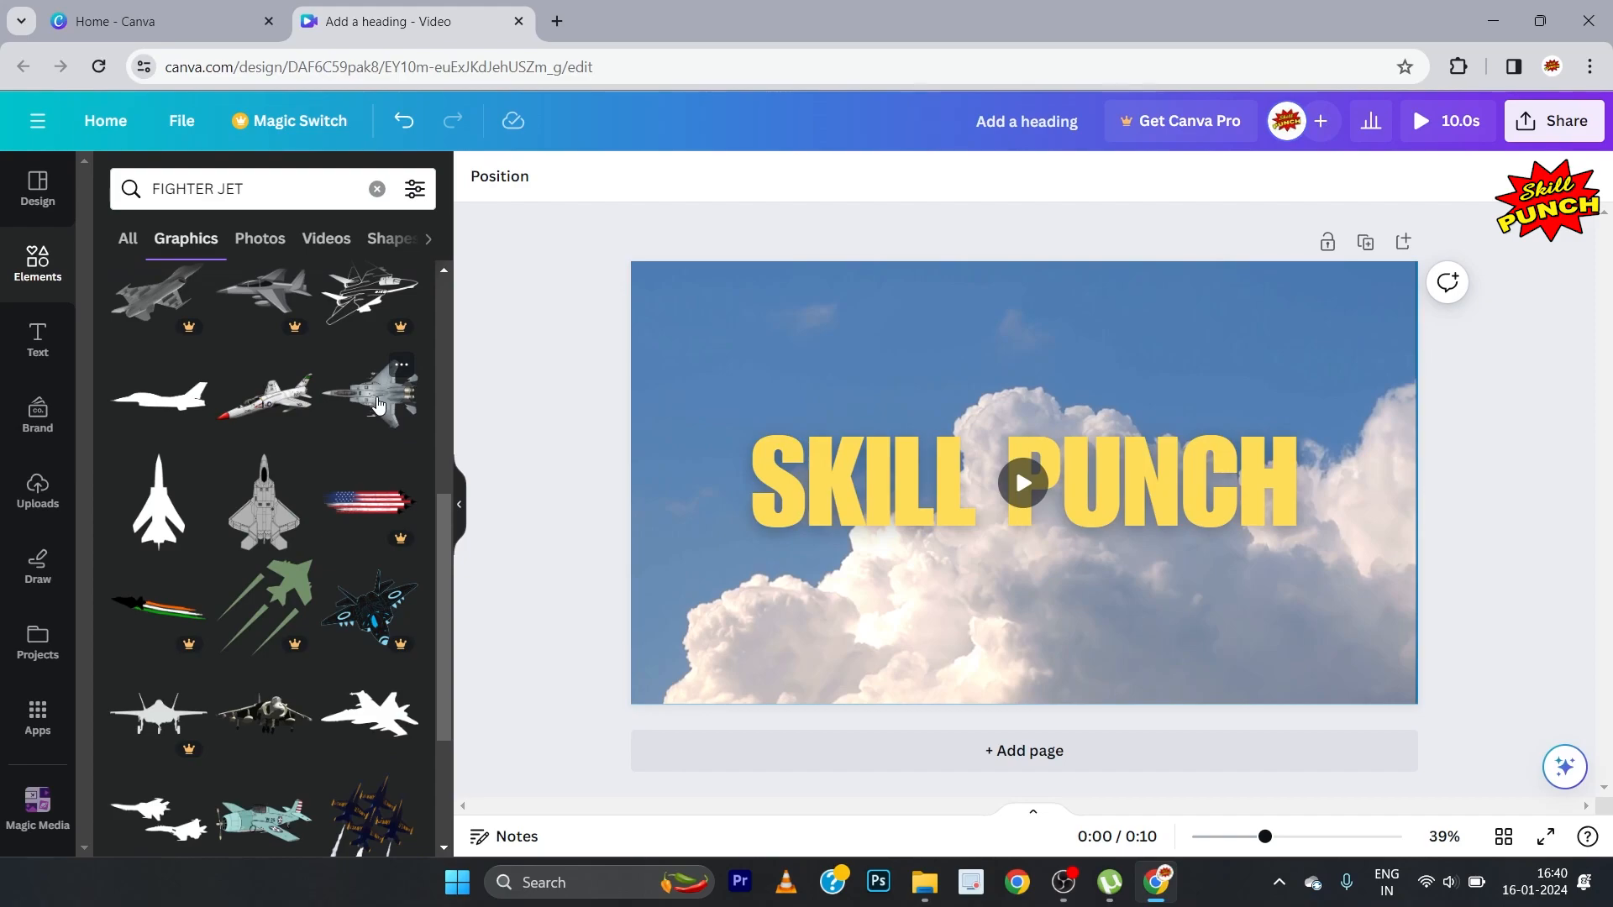
{"action": "left_click", "coordinate": [377, 404]}
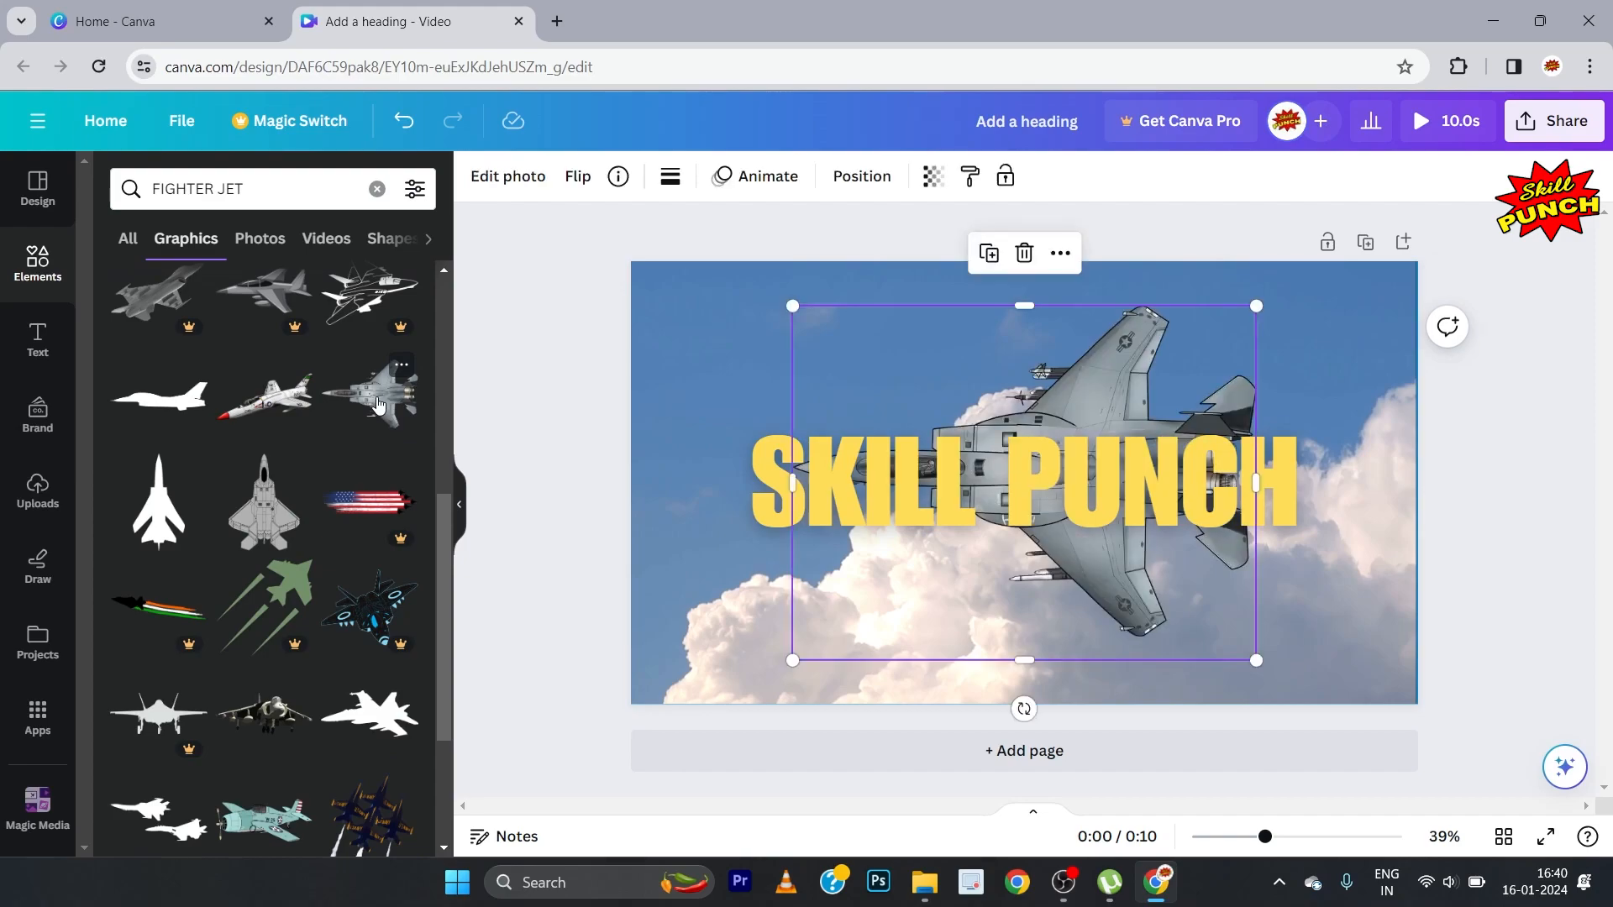
{"action": "left_click", "coordinate": [461, 510]}
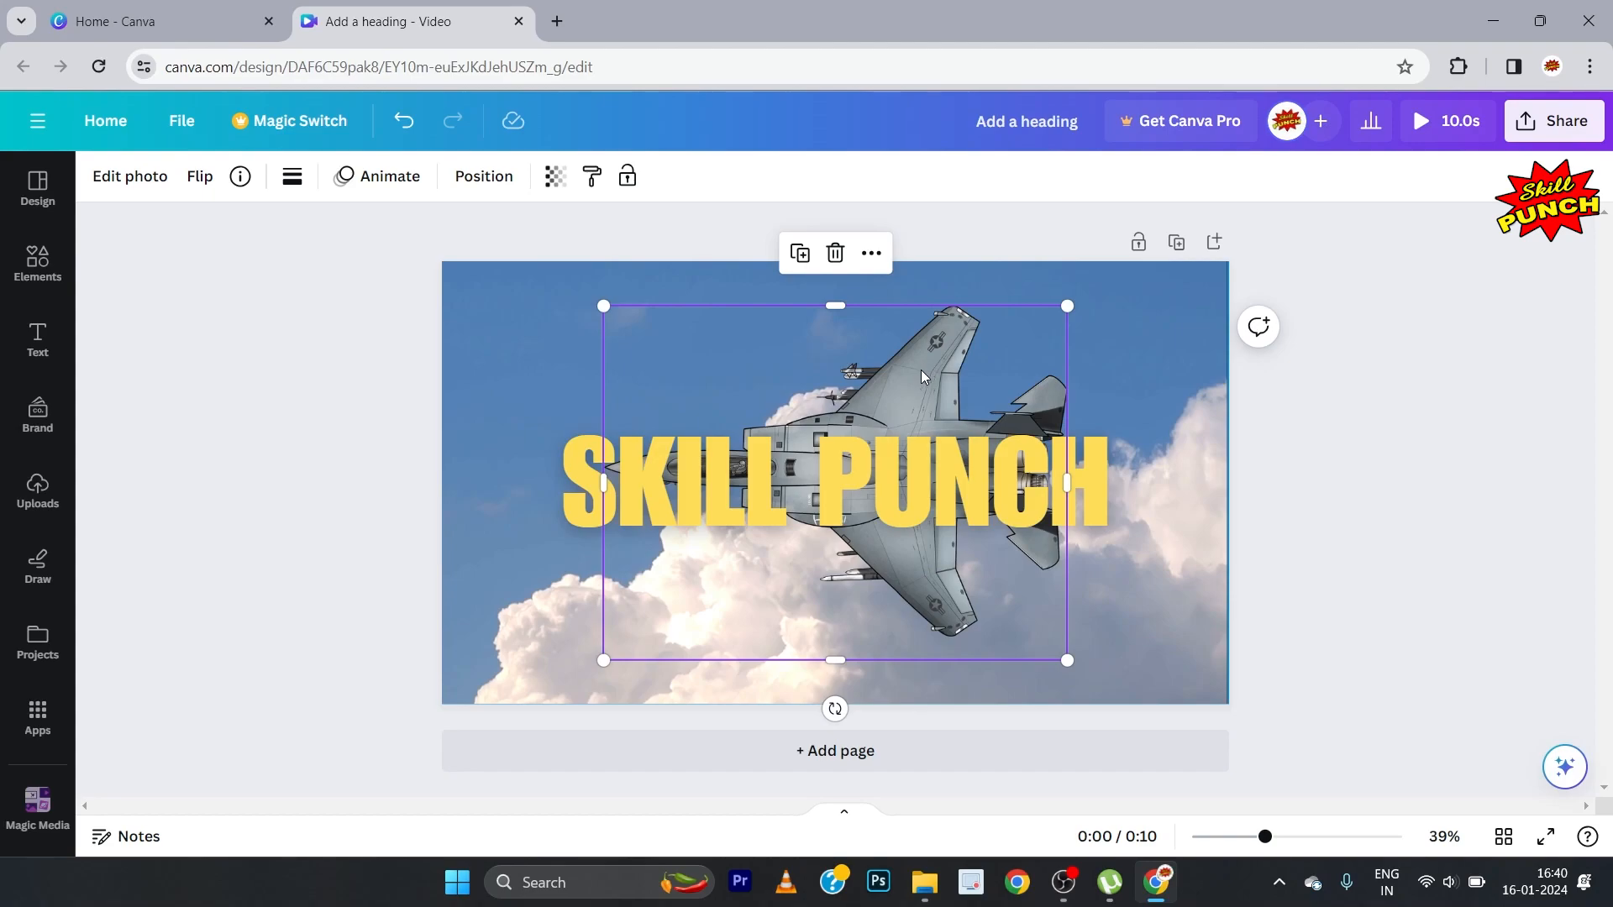
Step: Bring the fighter jet graphic to the front, above the SKILL PUNCH heading
{"action": "left_click", "coordinate": [483, 179]}
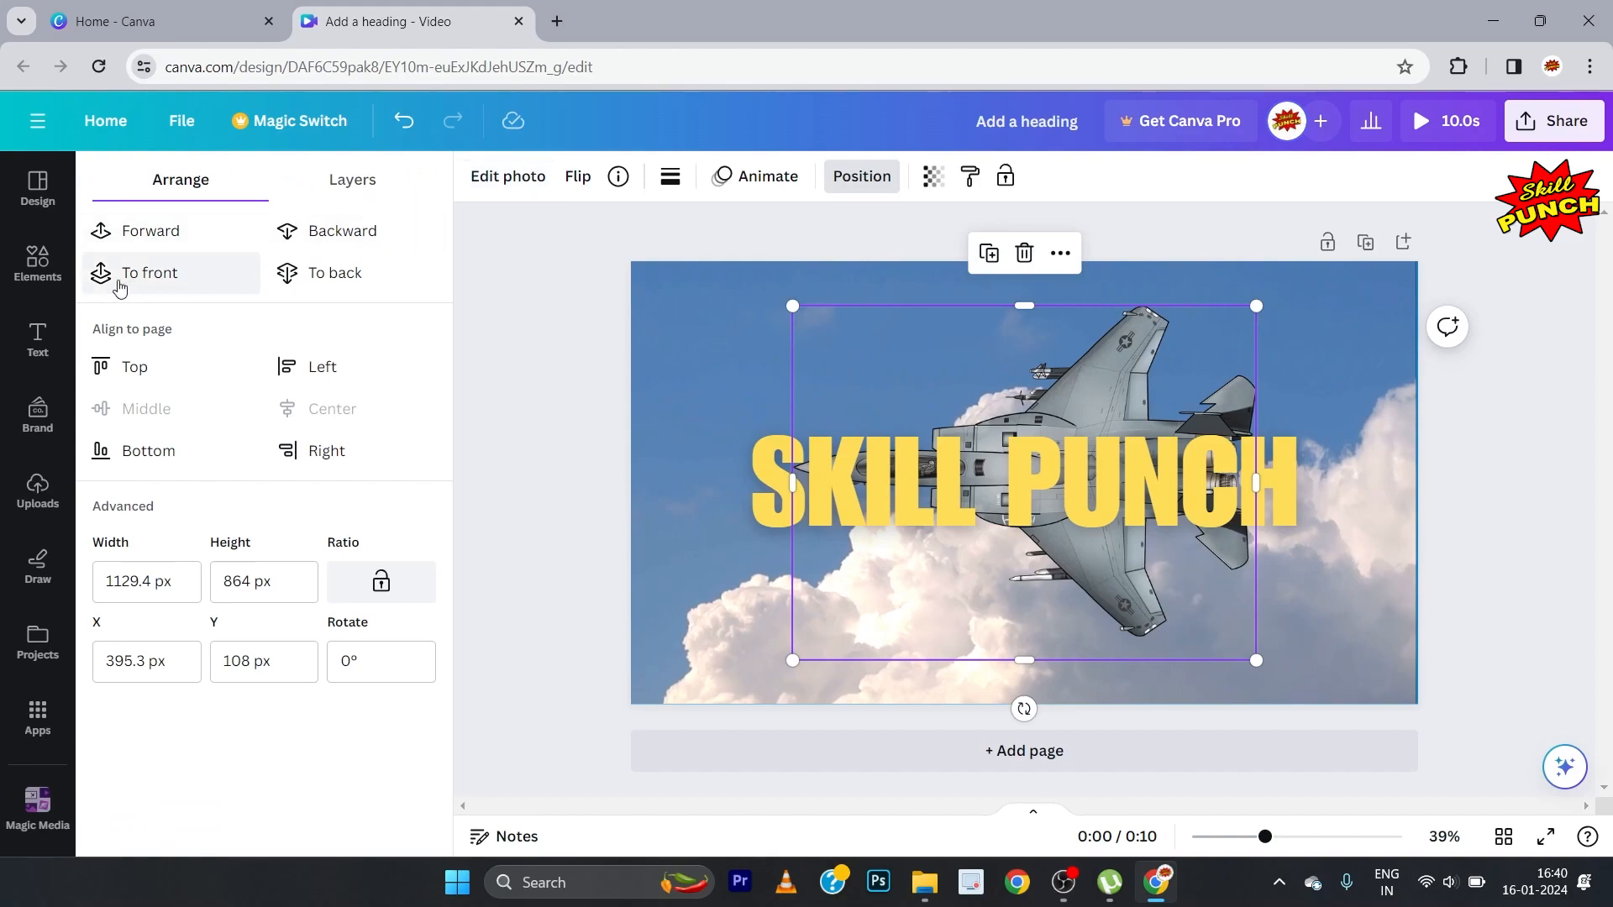
{"action": "left_click", "coordinate": [194, 281]}
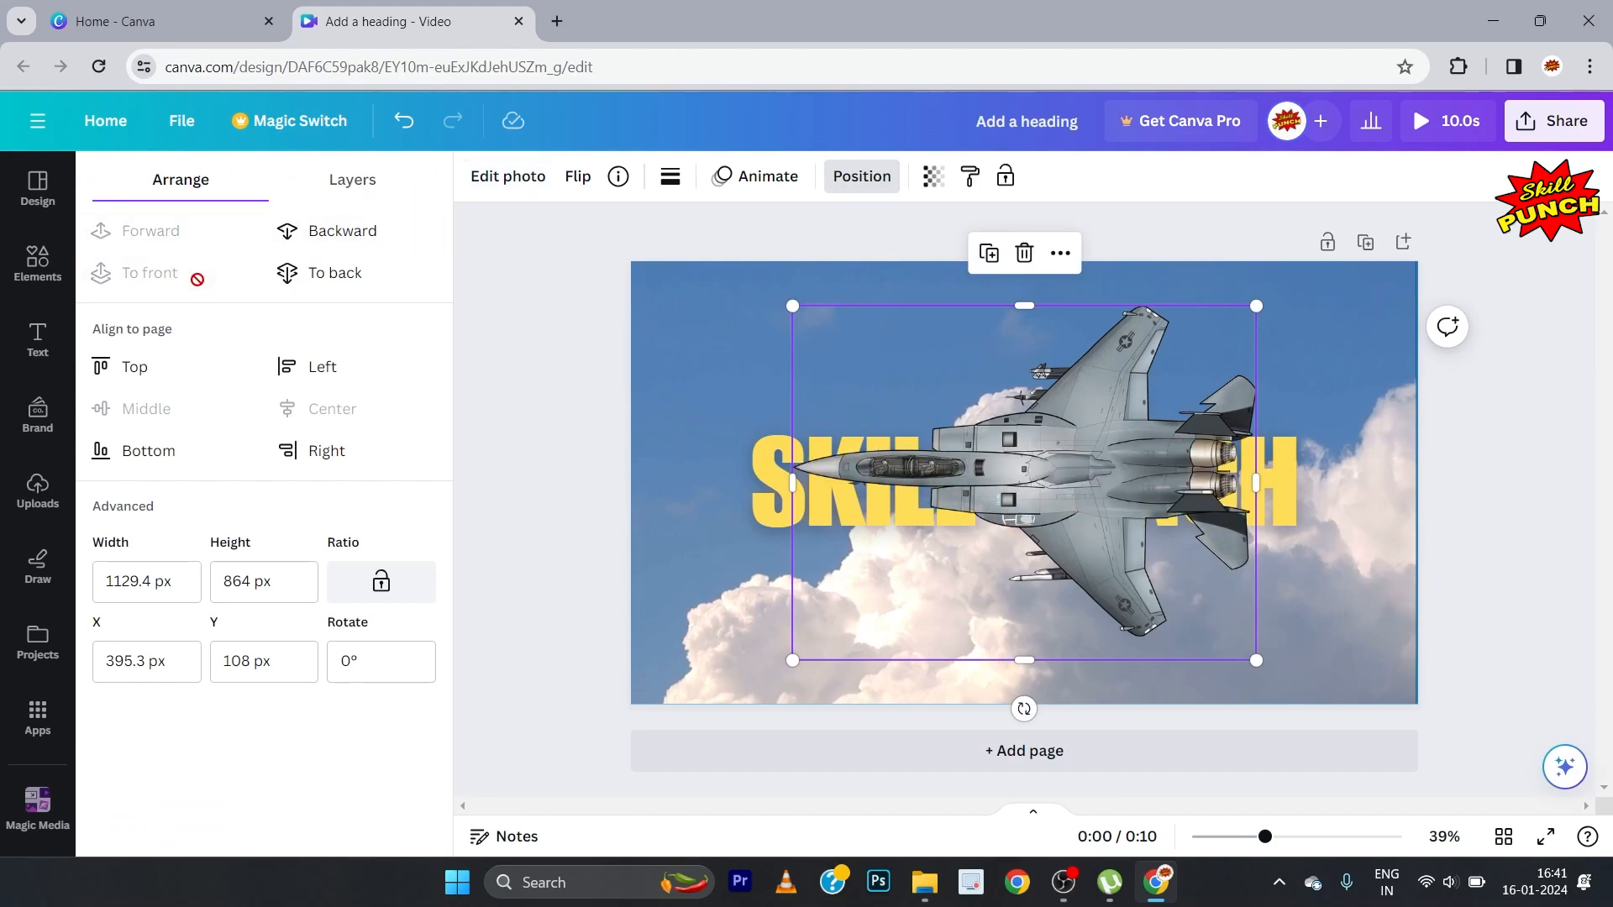
{"action": "left_click", "coordinate": [500, 495]}
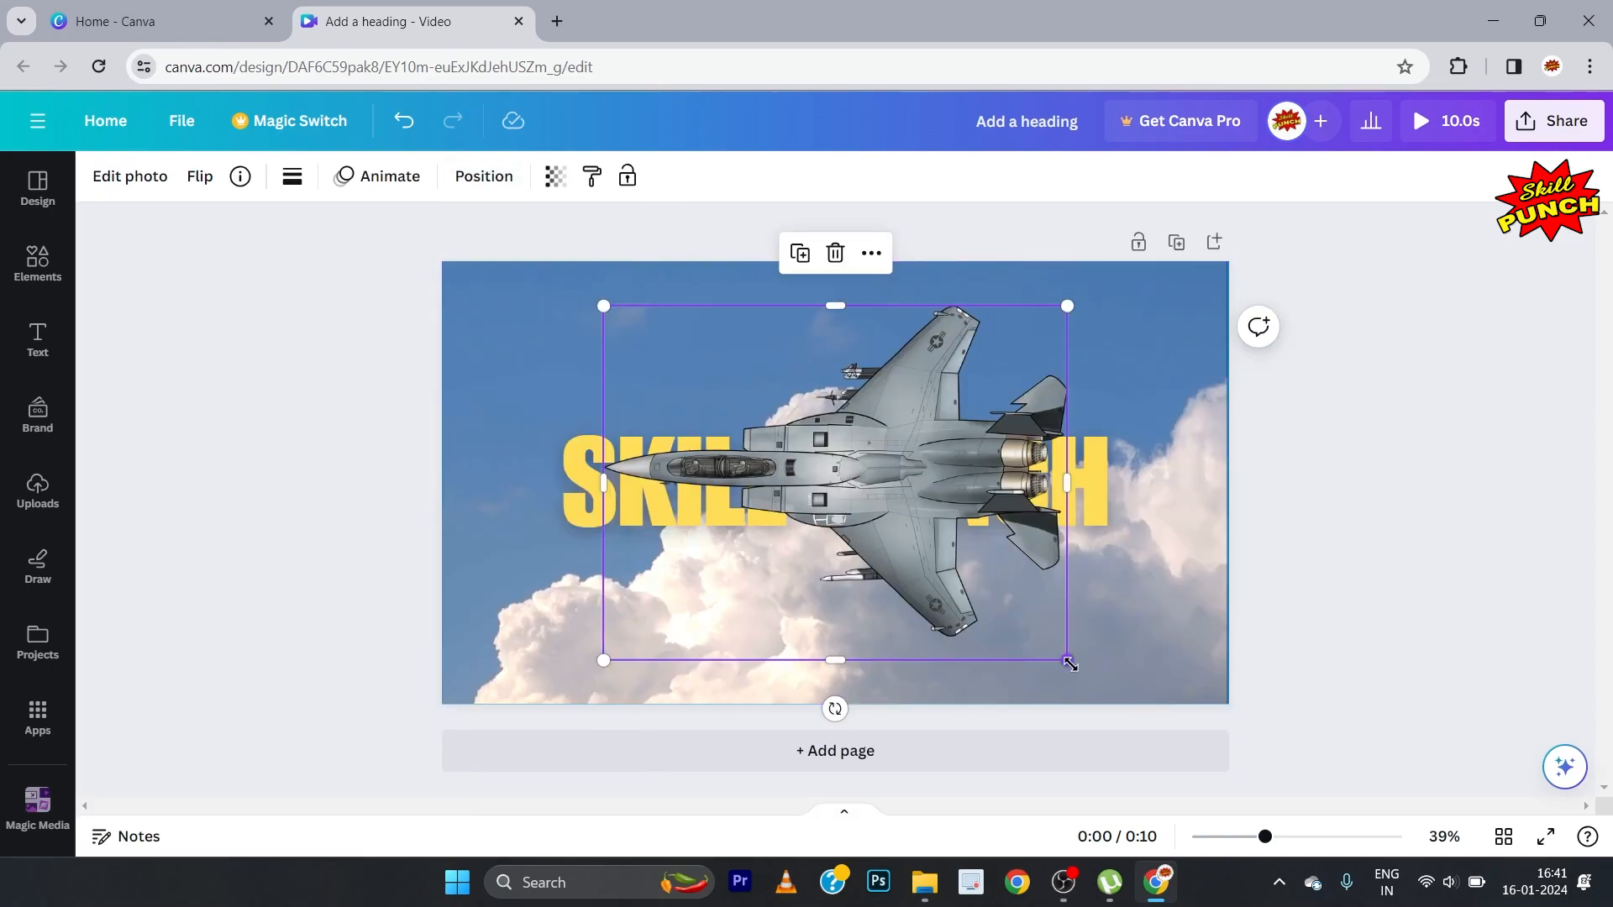
Step: Extend the cloud video's right edge slightly so that it reaches the edge of the page
{"action": "left_click", "coordinate": [1166, 626]}
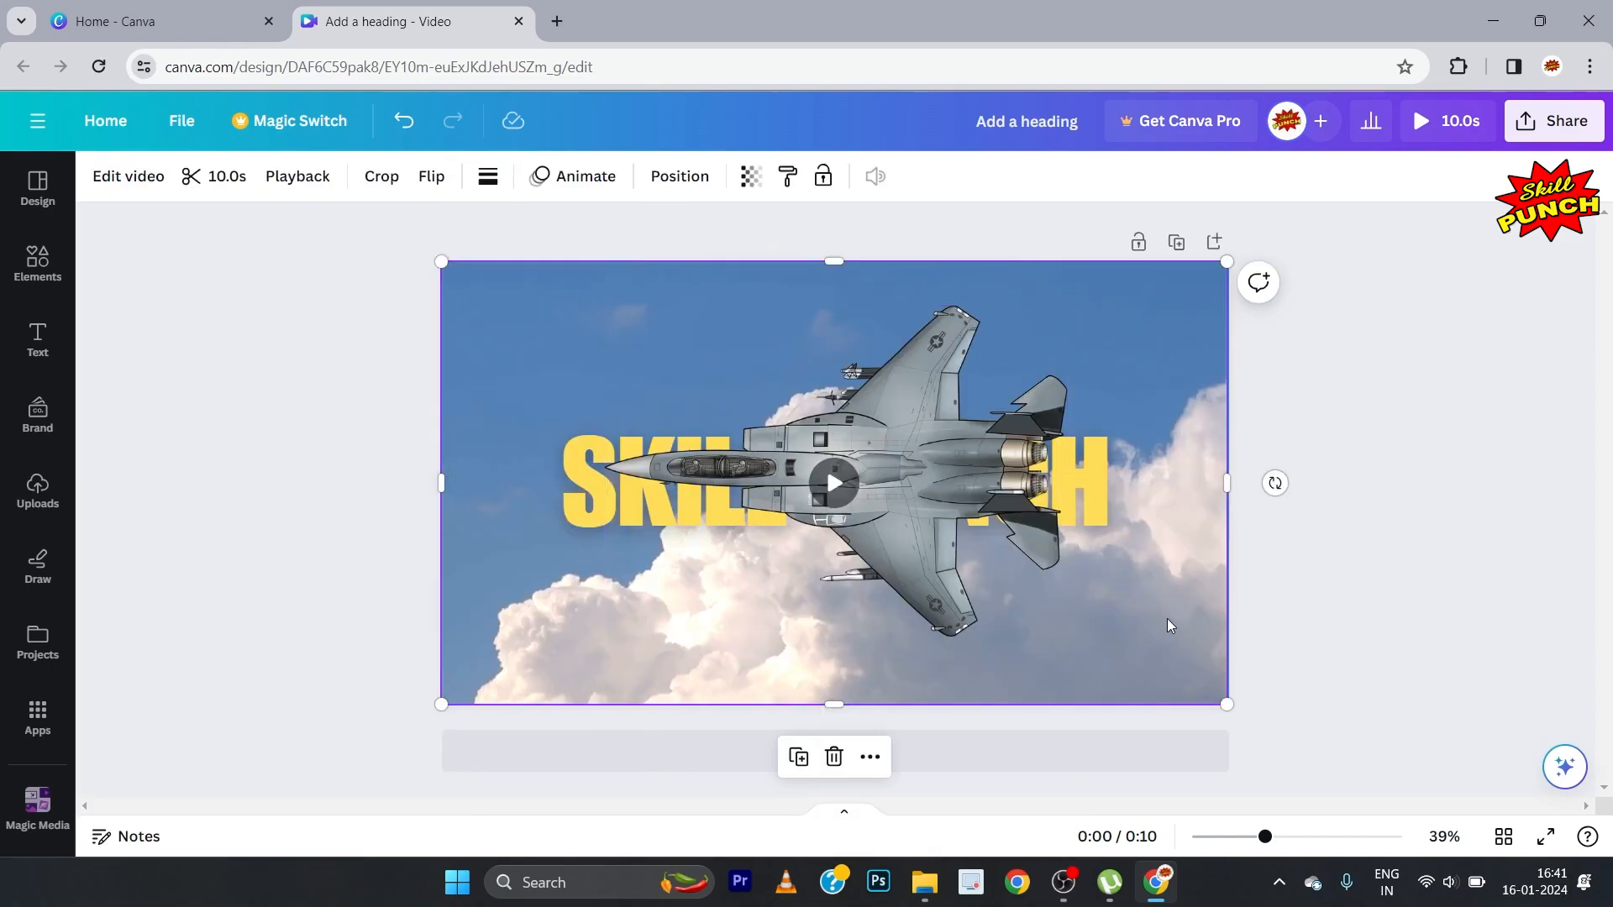
{"action": "left_click_drag", "start_coordinate": [1226, 485], "coordinate": [1227, 485]}
{"action": "left_click", "coordinate": [1307, 578]}
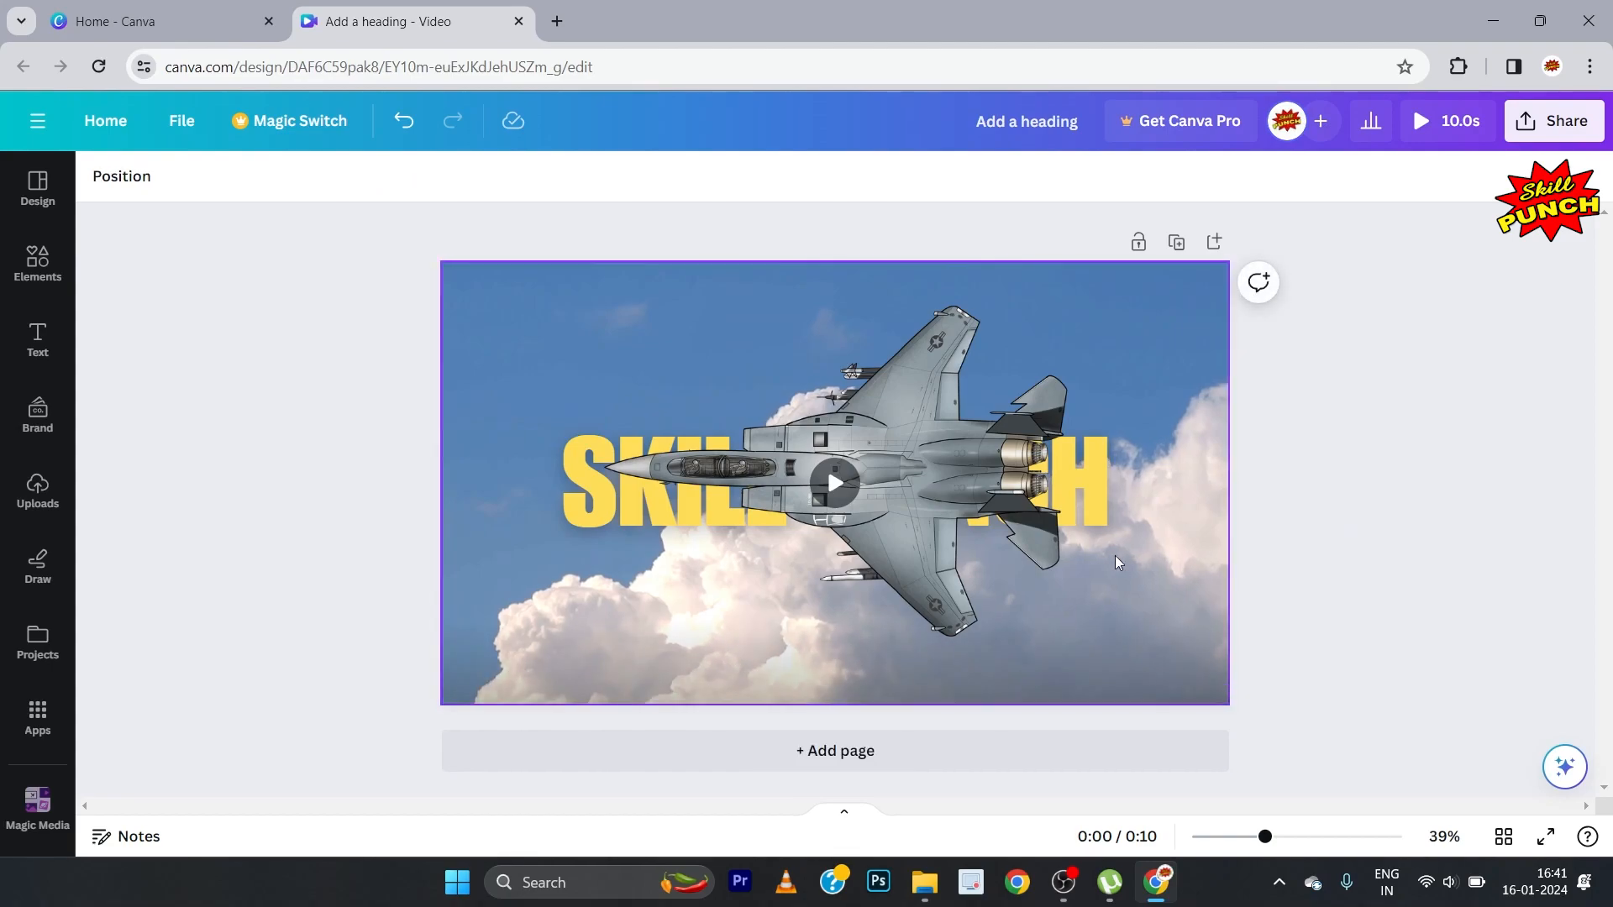
Step: Enlarge the fighter jet graphic to nearly the full page height and move it slightly up over the SKILL PUNCH heading
{"action": "left_click", "coordinate": [941, 577]}
{"action": "left_click_drag", "start_coordinate": [1068, 661], "coordinate": [1164, 722]}
{"action": "left_click_drag", "start_coordinate": [924, 504], "coordinate": [915, 487]}
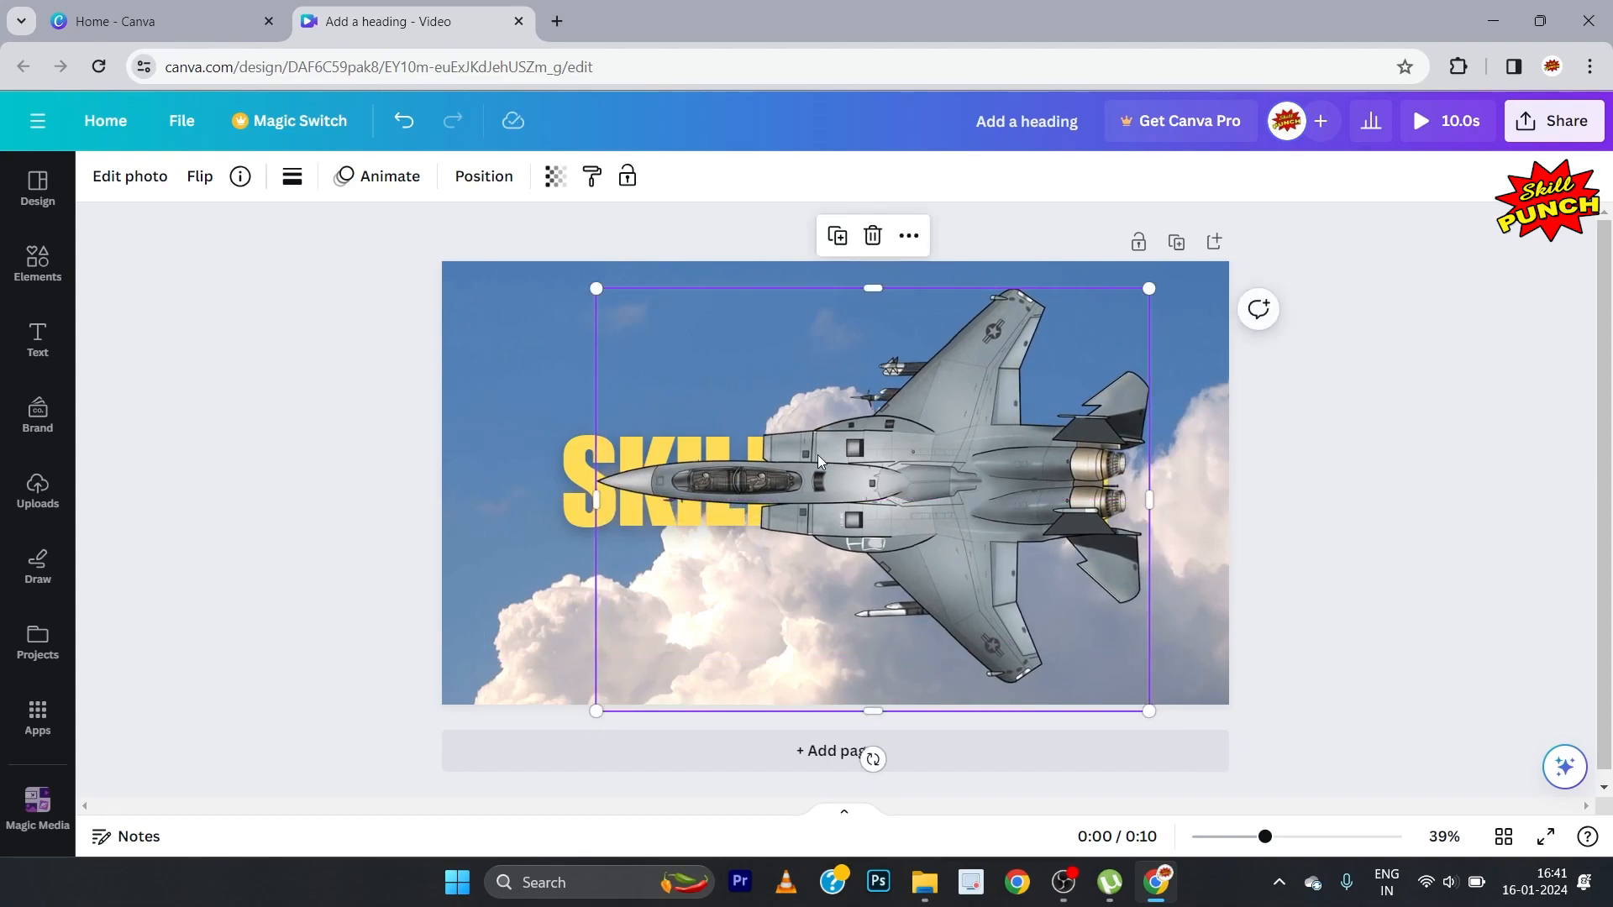
{"action": "left_click", "coordinate": [305, 403]}
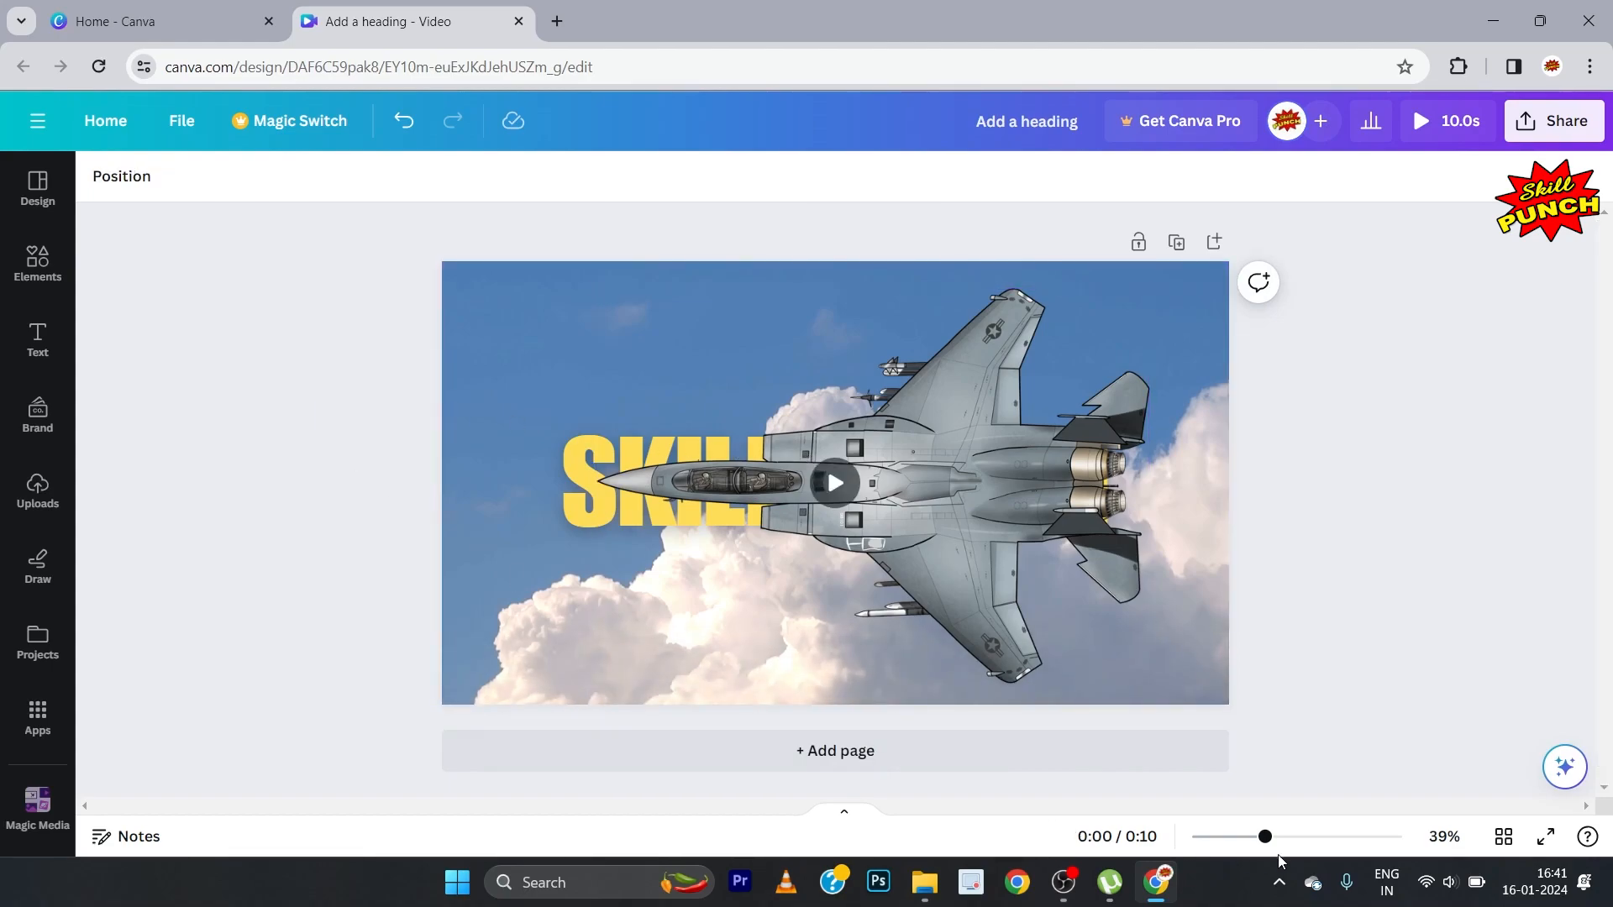
Step: Move the fighter jet horizontally off the page's right side, leaving only the tip of its nose inside the page
{"action": "left_click_drag", "start_coordinate": [1266, 836], "coordinate": [1225, 840]}
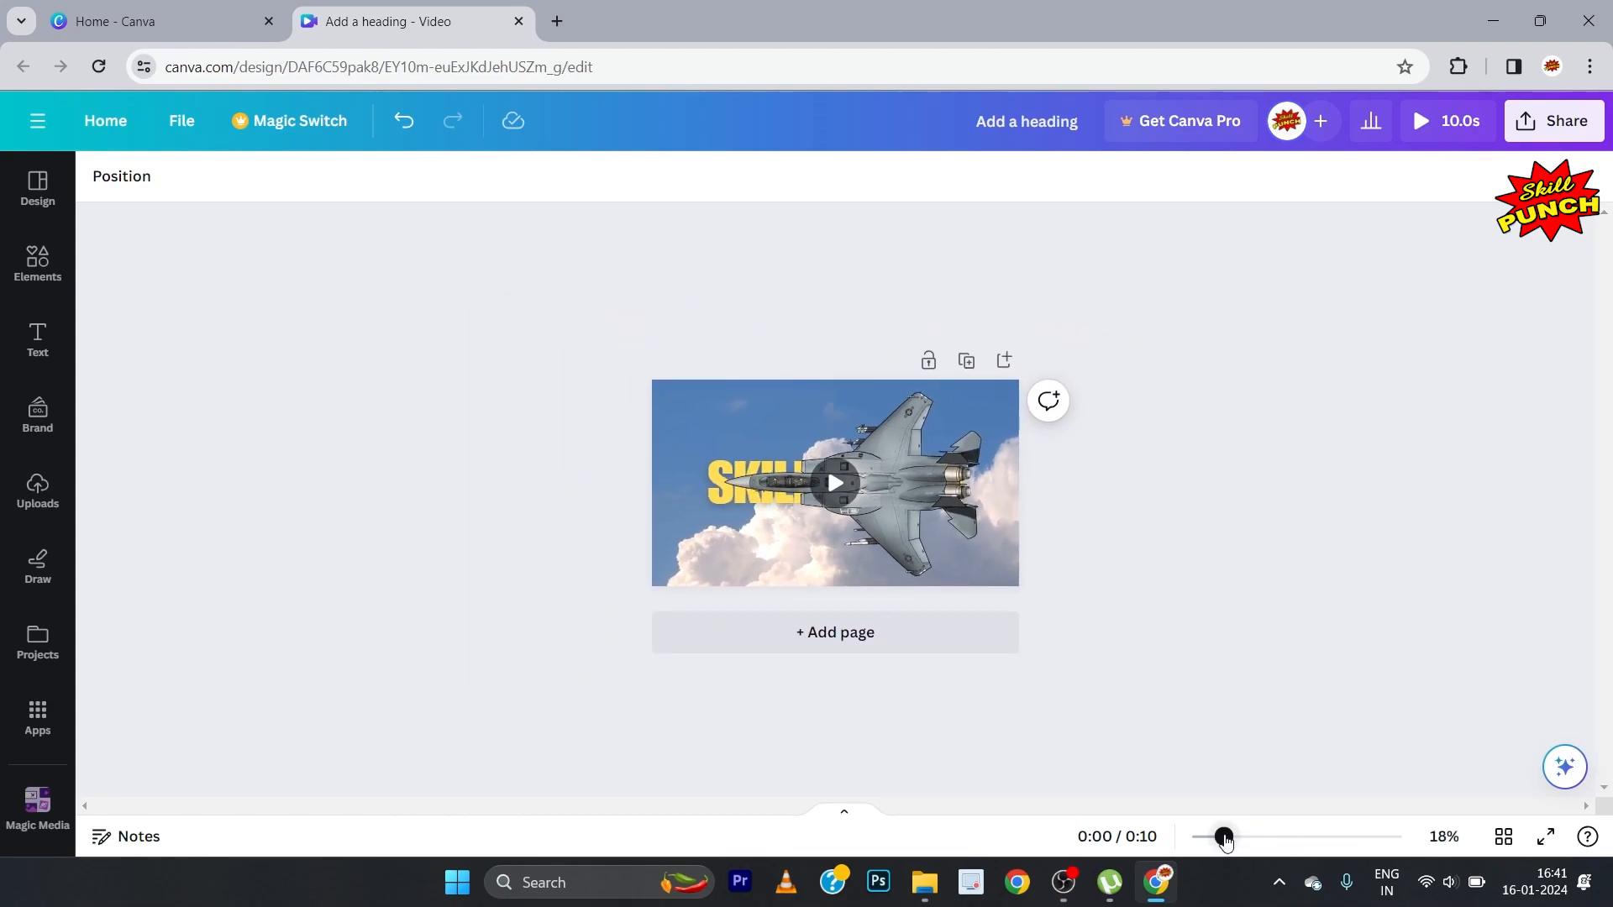
{"action": "left_click", "coordinate": [902, 466]}
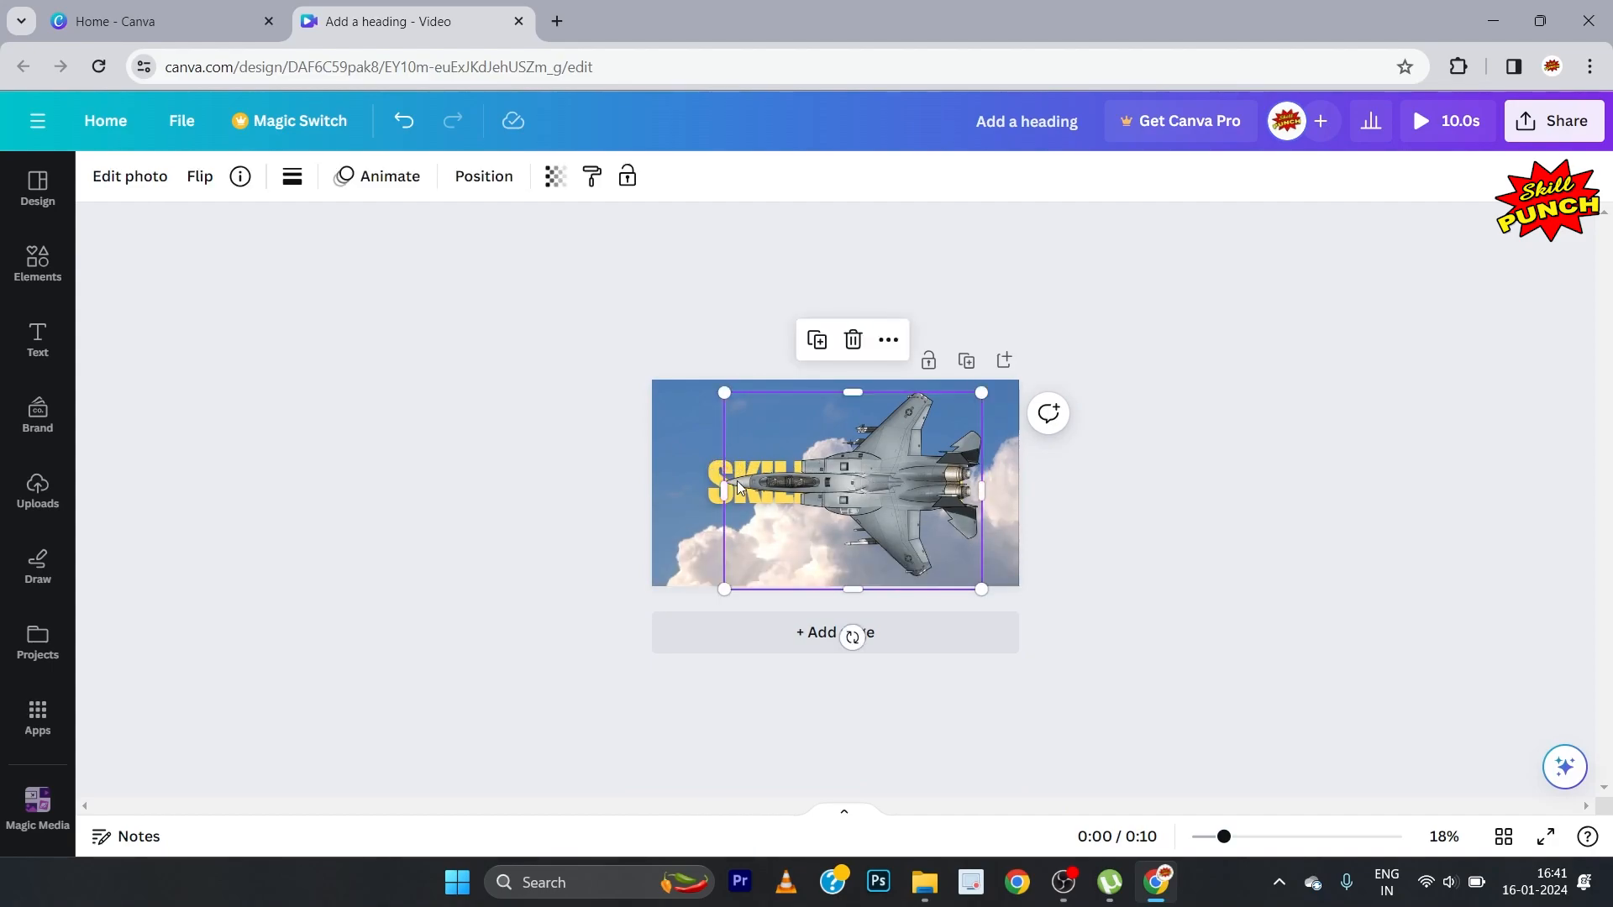
{"action": "left_click_drag", "start_coordinate": [740, 489], "coordinate": [1022, 482]}
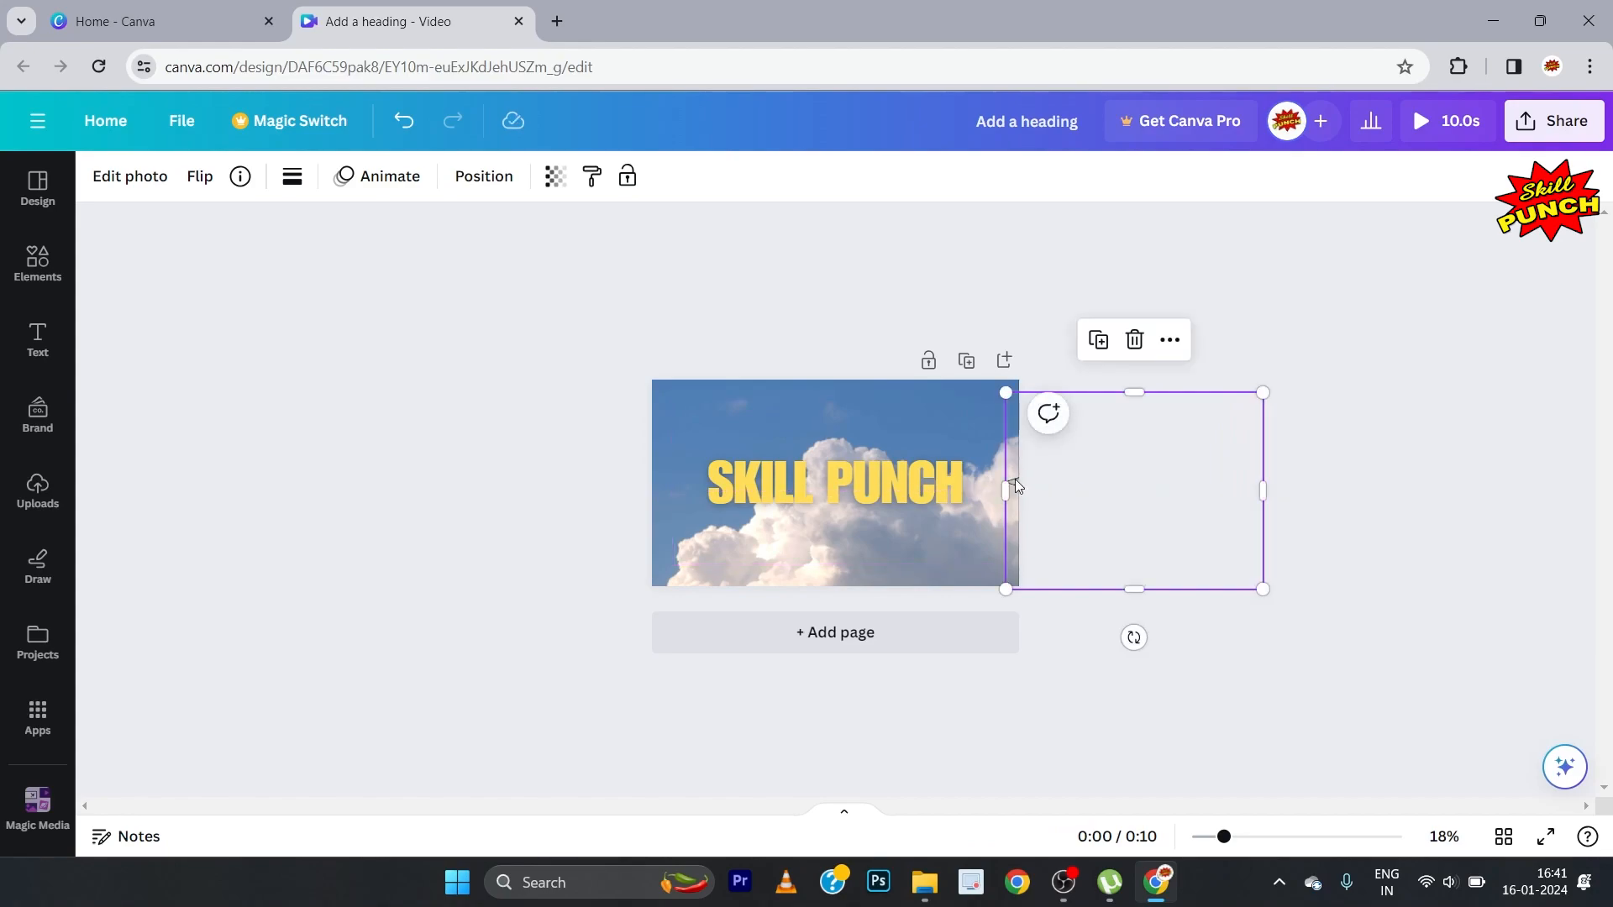
Step: Create a custom animation for the fighter jet, flying it straight leftwards across the heading and off the page
{"action": "left_click", "coordinate": [385, 181]}
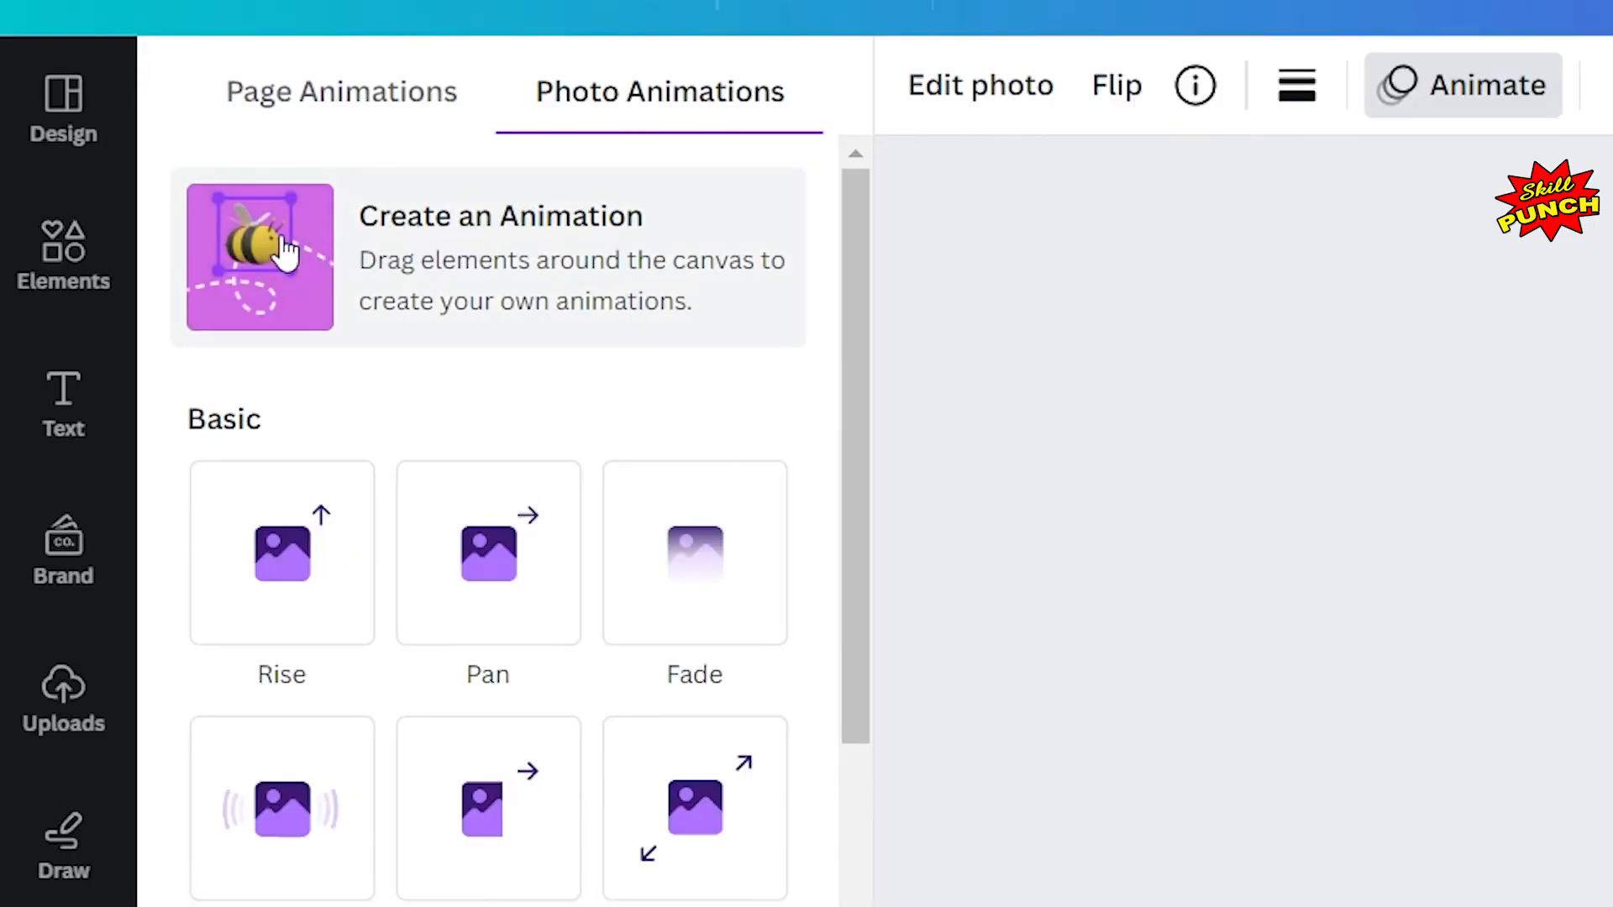
{"action": "left_click", "coordinate": [712, 237]}
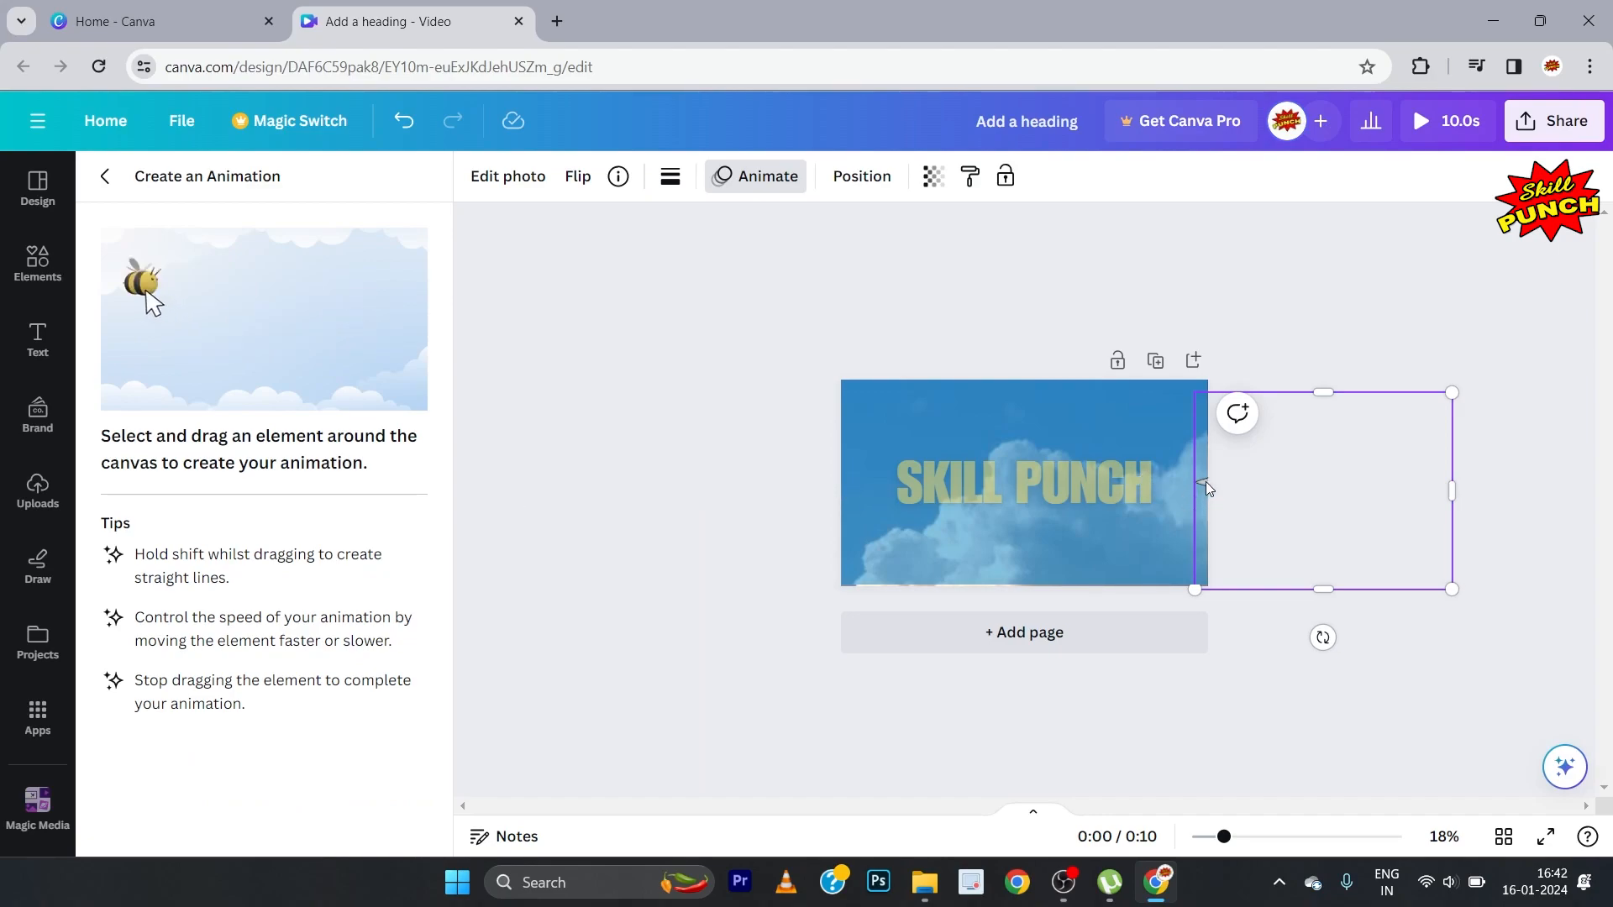
{"action": "left_click_drag", "start_coordinate": [1206, 481], "coordinate": [561, 461]}
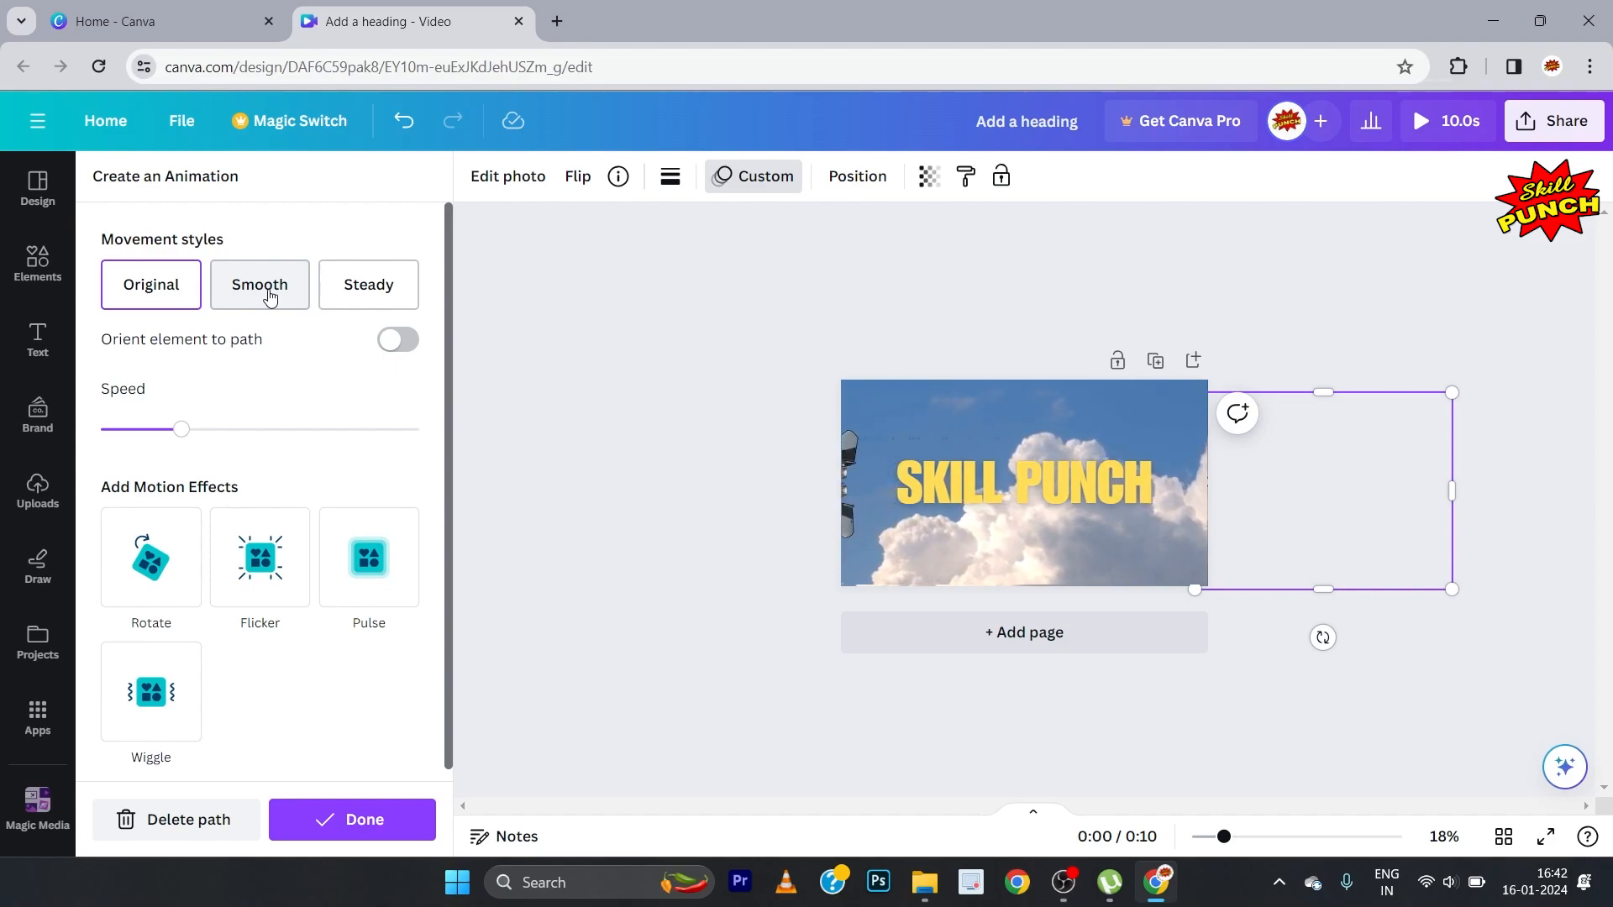
Step: Give the jet's animation the Steady movement style, set its speed to about half of the range, and finish the animation
{"action": "left_click", "coordinate": [364, 294]}
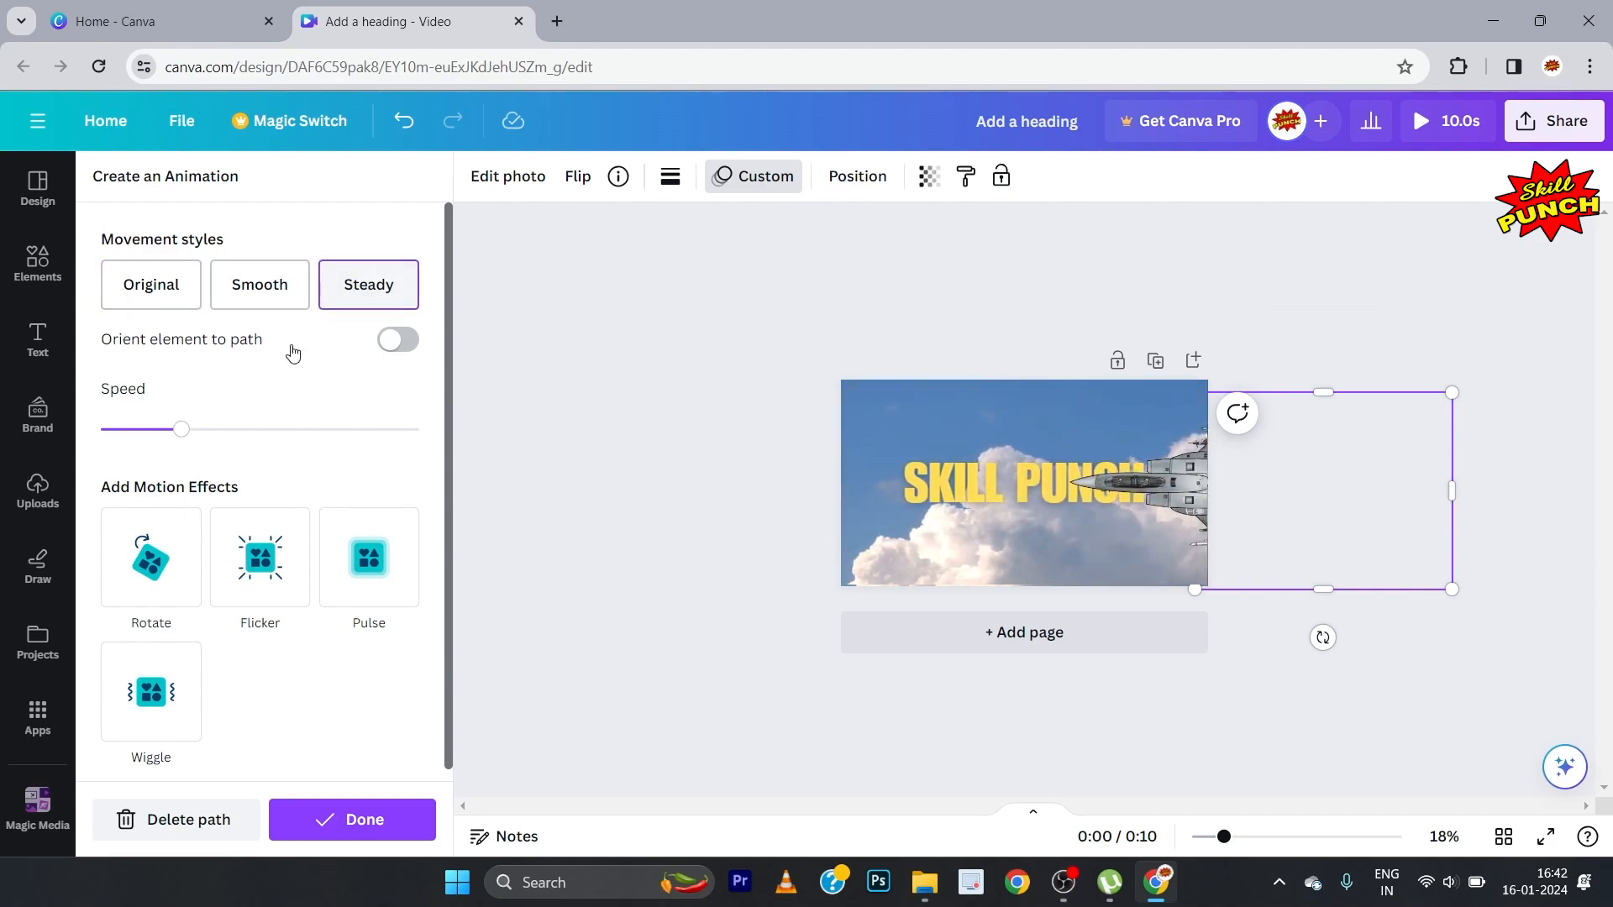
{"action": "left_click_drag", "start_coordinate": [183, 438], "coordinate": [261, 442]}
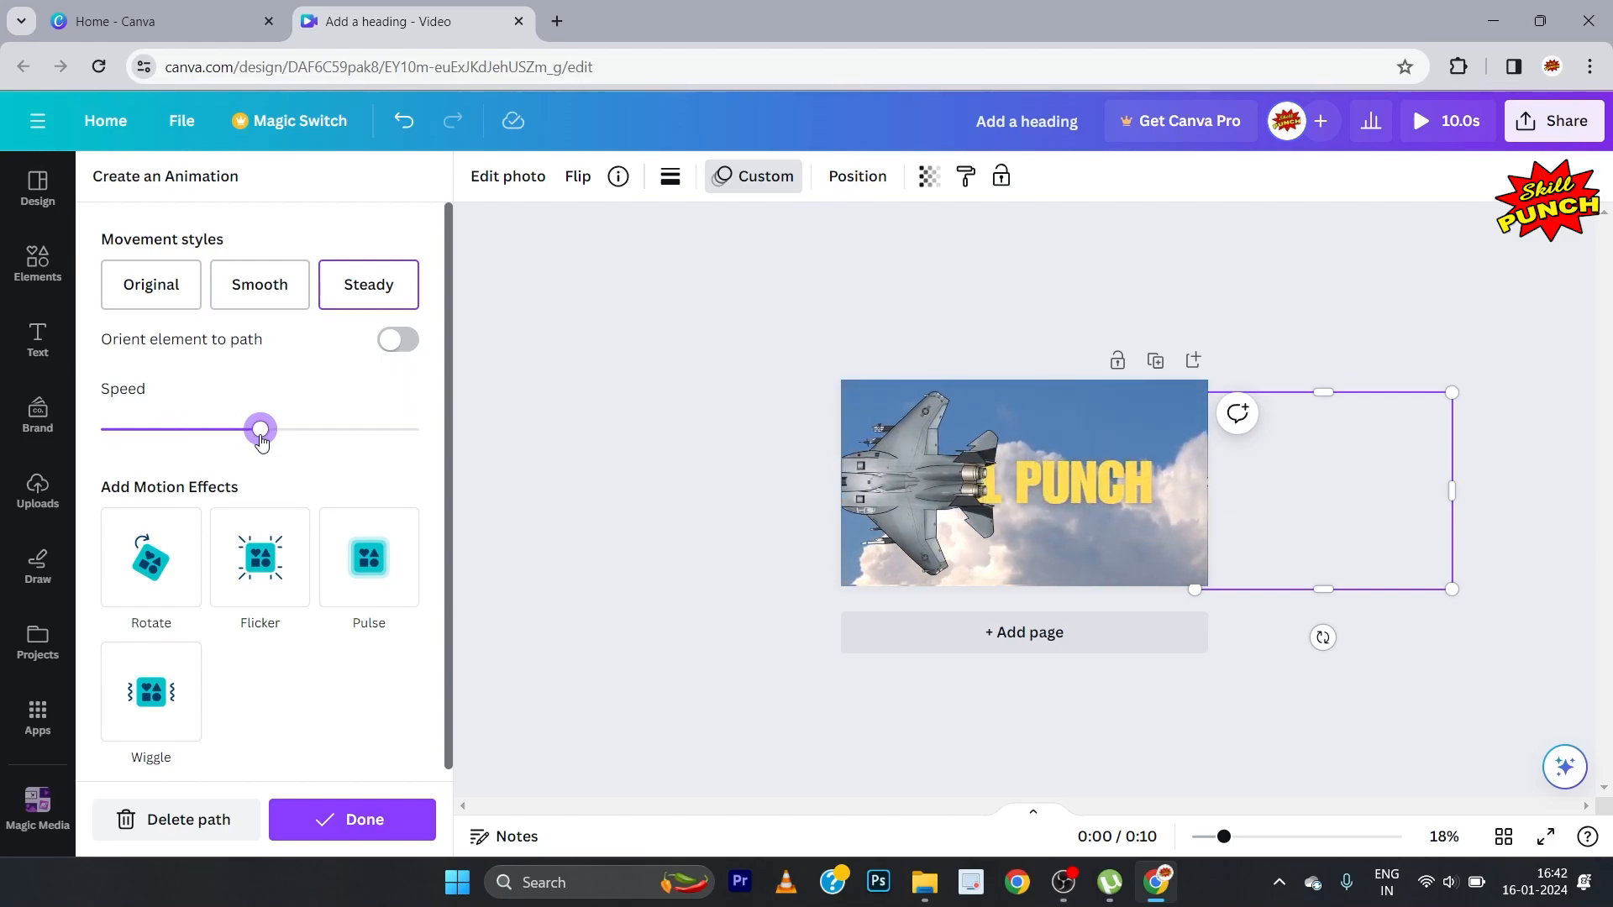
{"action": "left_click_drag", "start_coordinate": [261, 443], "coordinate": [313, 449]}
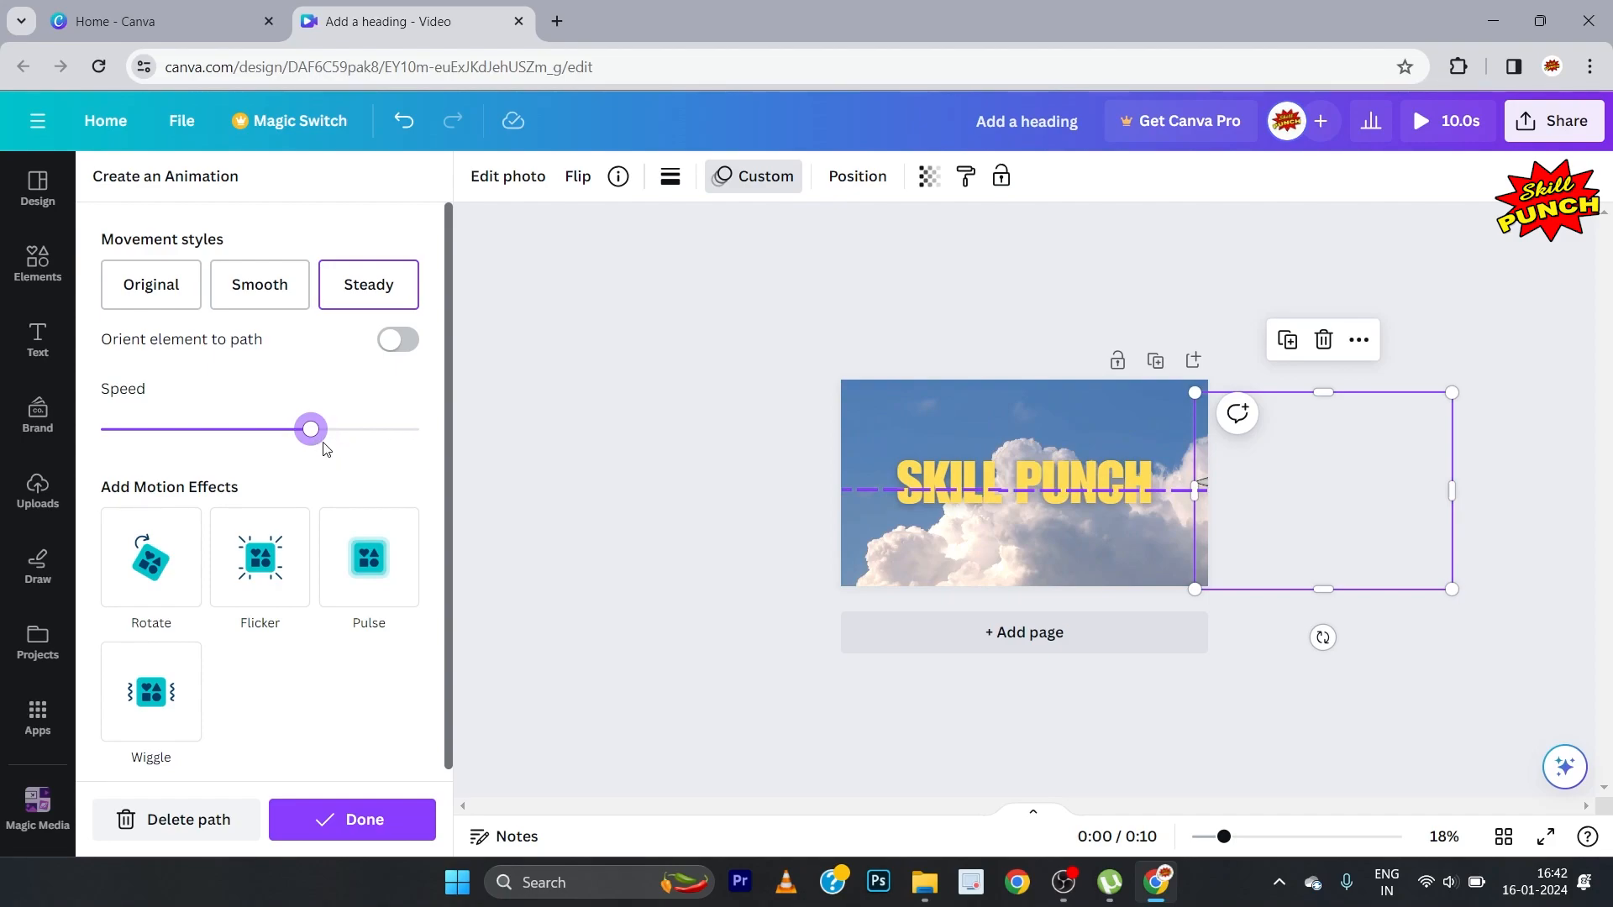
{"action": "left_click_drag", "start_coordinate": [311, 434], "coordinate": [263, 445]}
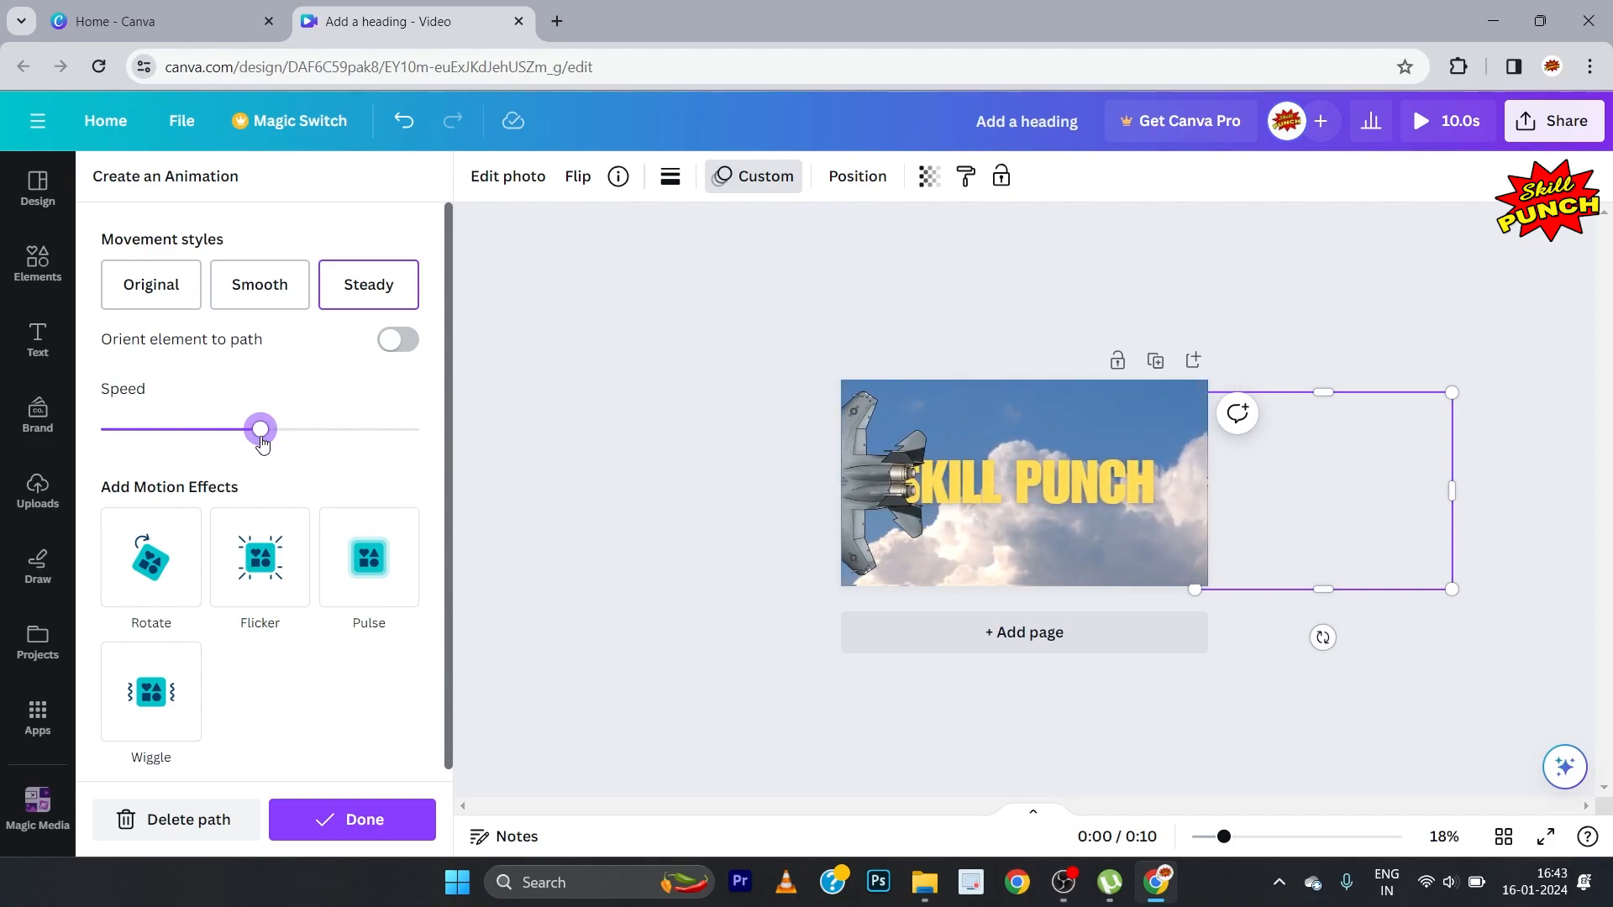
{"action": "left_click", "coordinate": [367, 819]}
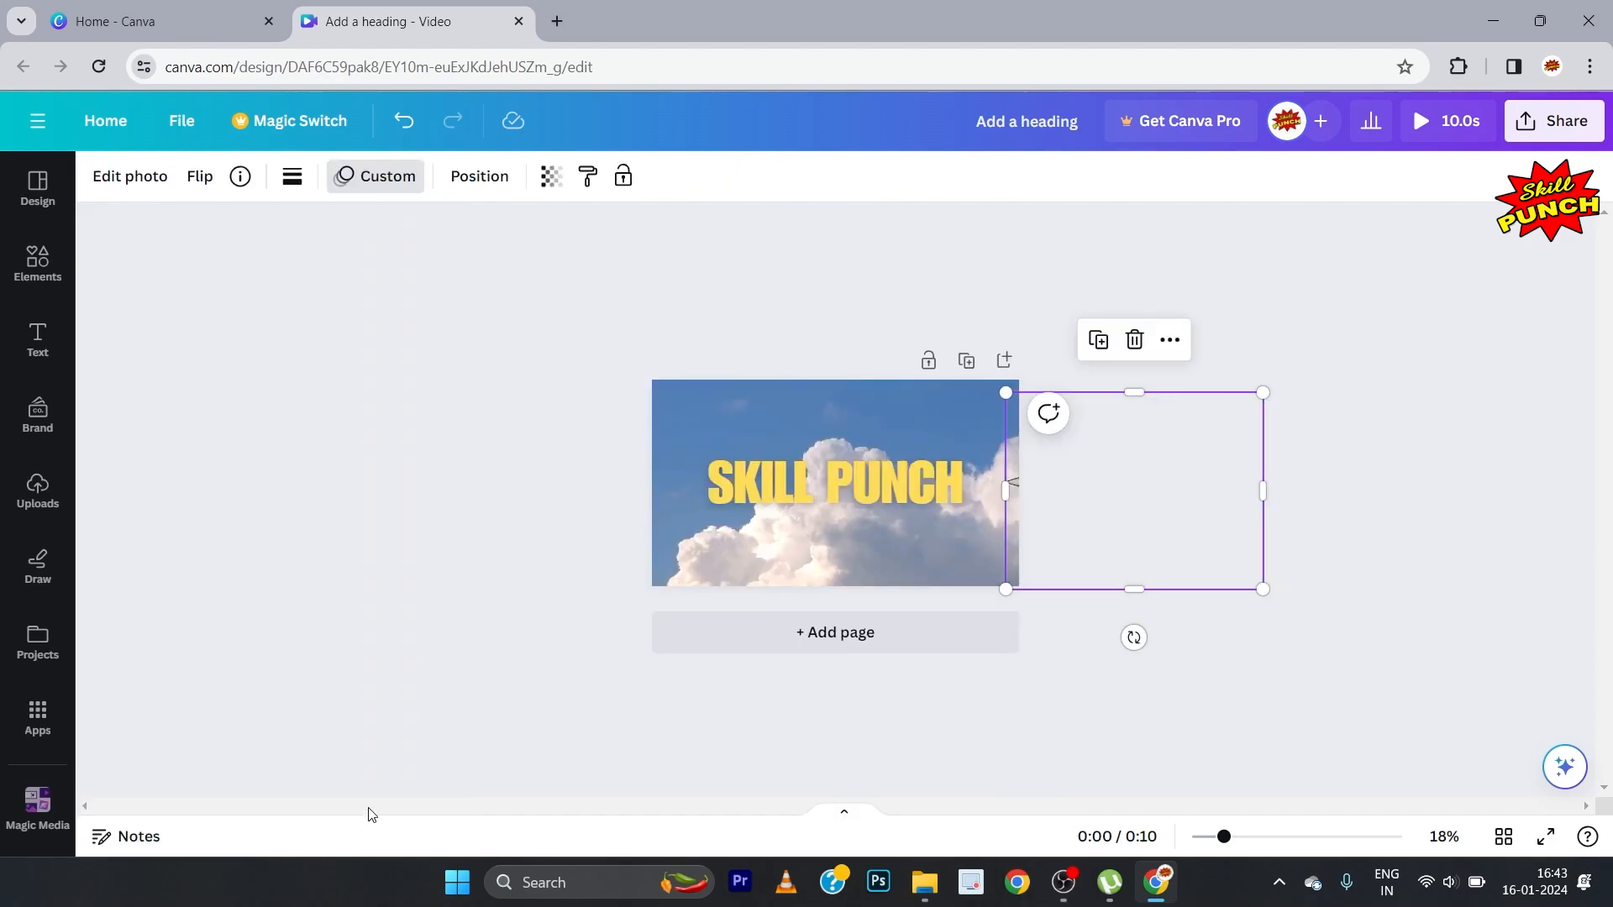
{"action": "left_click", "coordinate": [444, 586]}
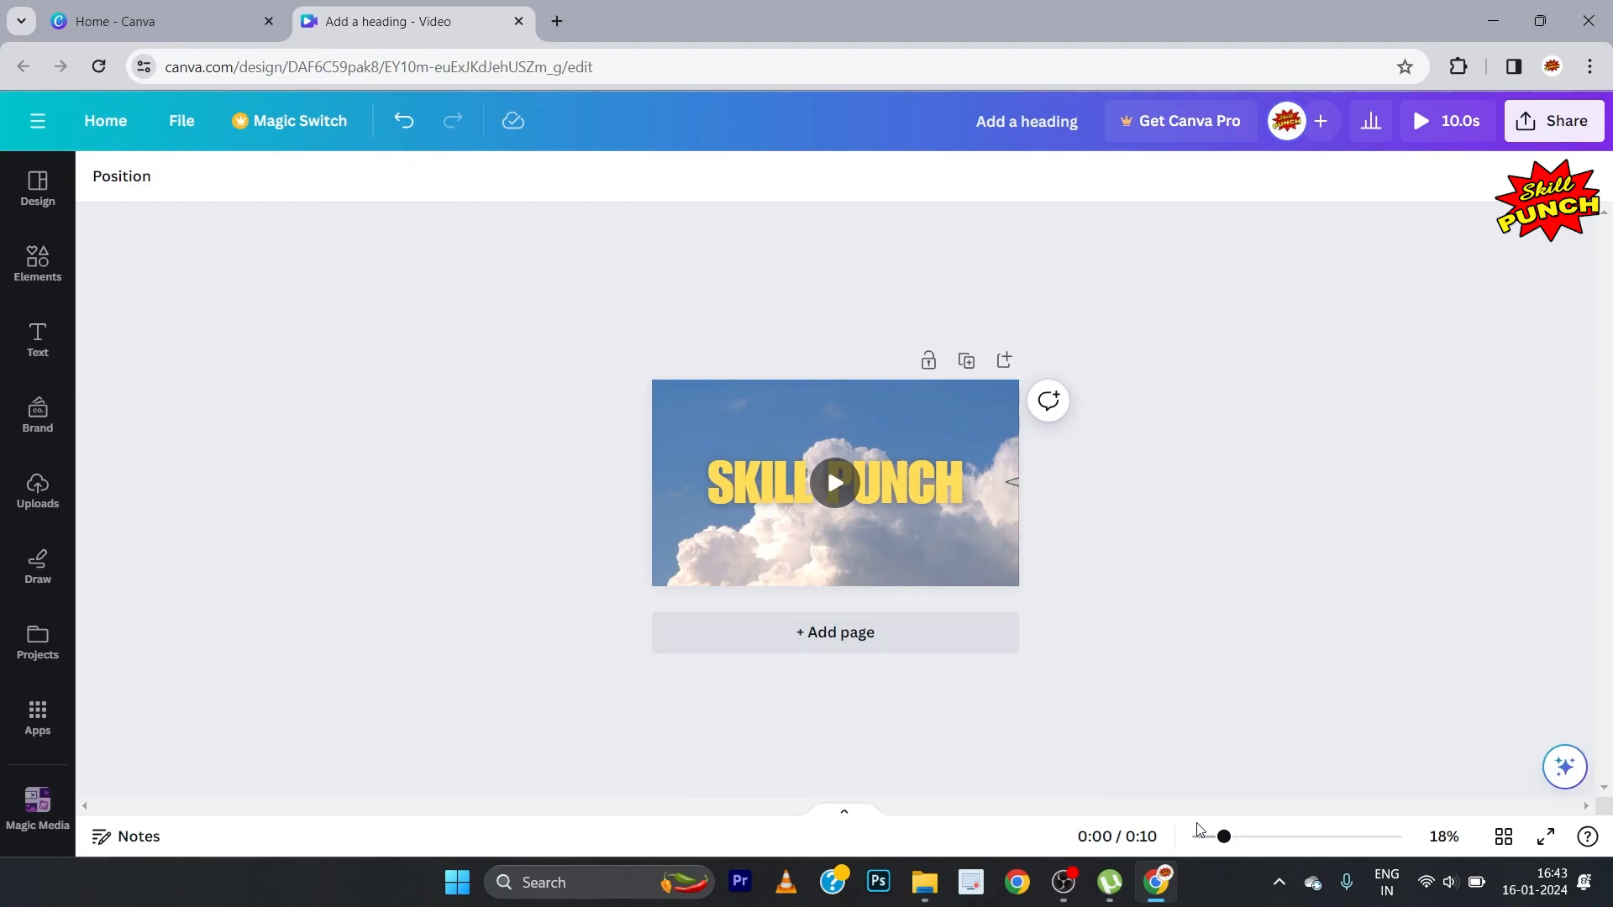
Step: Close the full video preview and download the design as an MP4 Video in 1080p (HD) quality
{"action": "left_click_drag", "start_coordinate": [1225, 838], "coordinate": [1273, 852]}
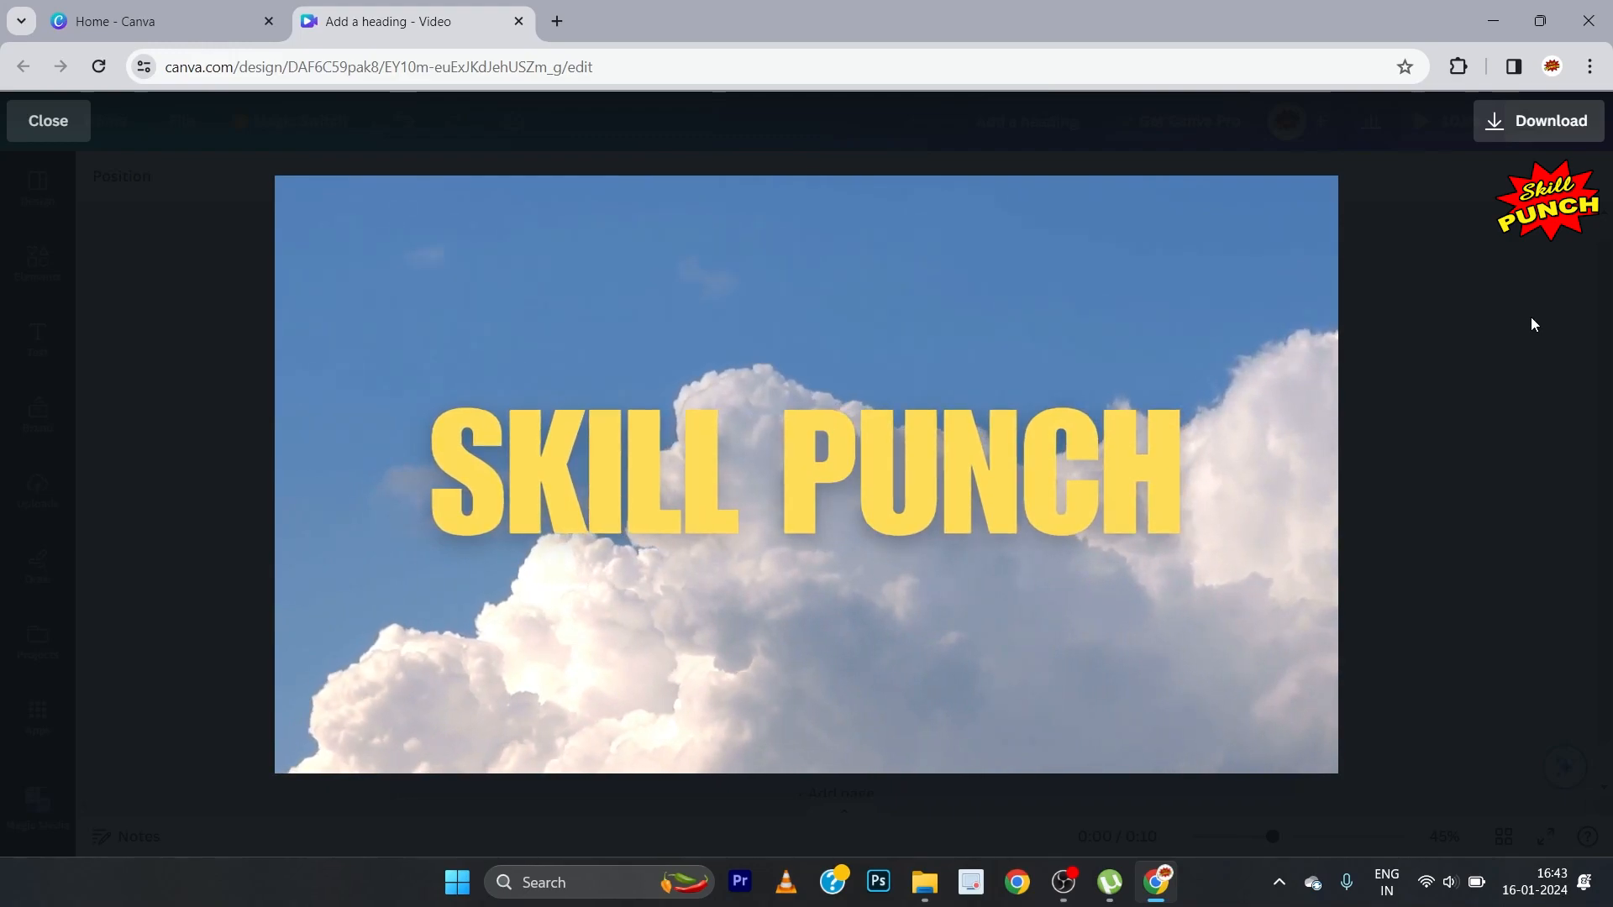
{"action": "left_click", "coordinate": [64, 136]}
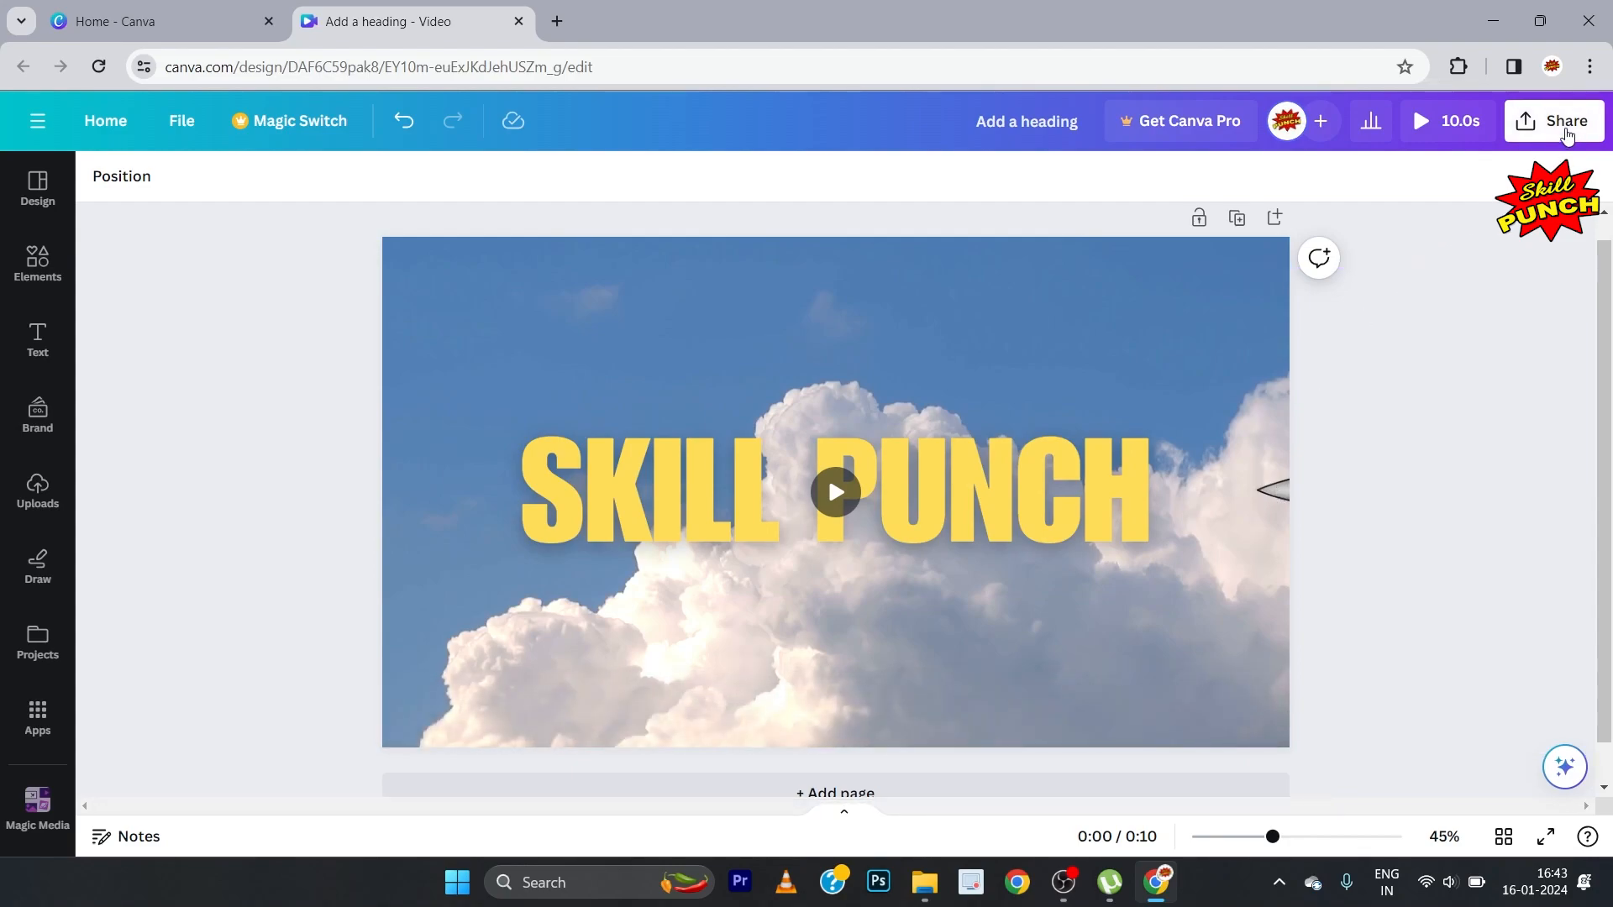
{"action": "left_click", "coordinate": [1565, 133]}
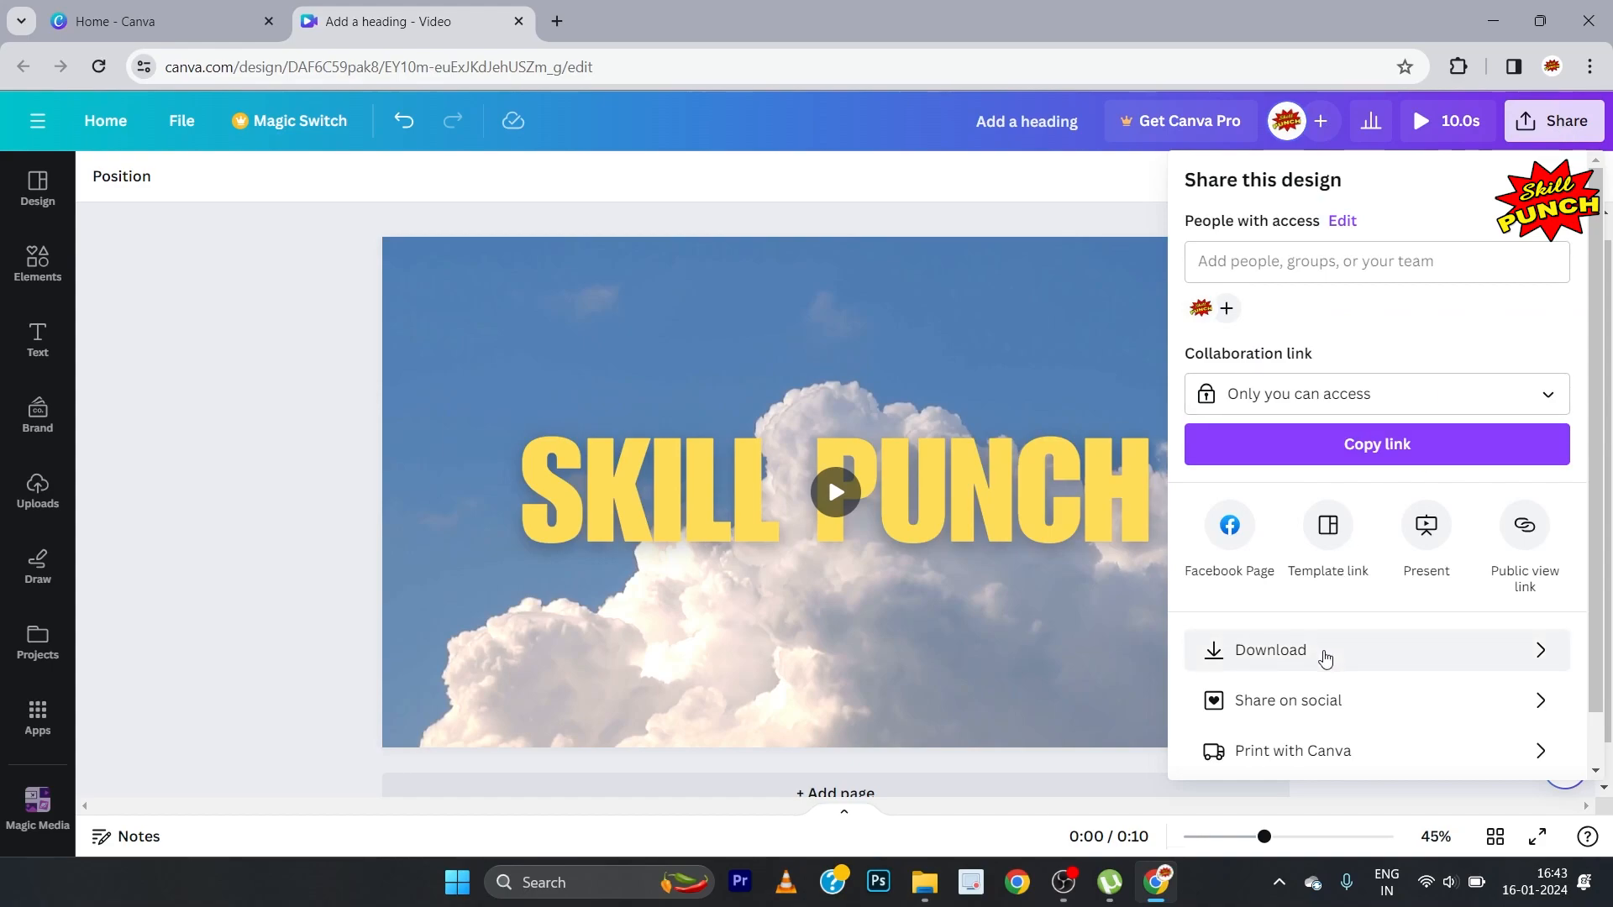
{"action": "left_click", "coordinate": [1325, 660]}
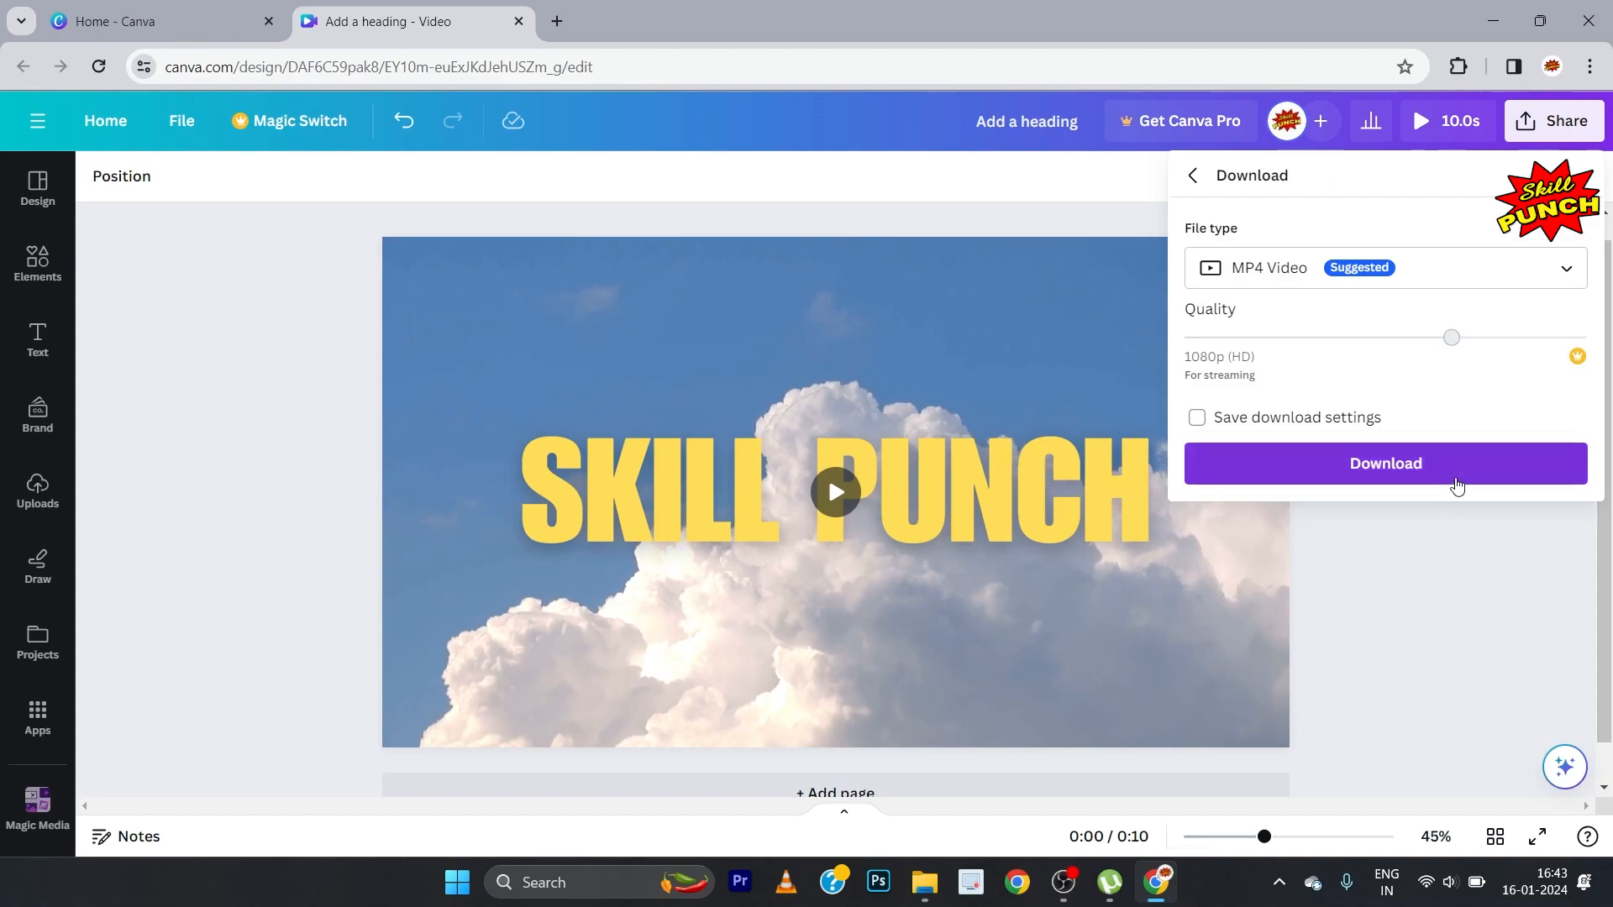
{"action": "left_click", "coordinate": [1462, 467]}
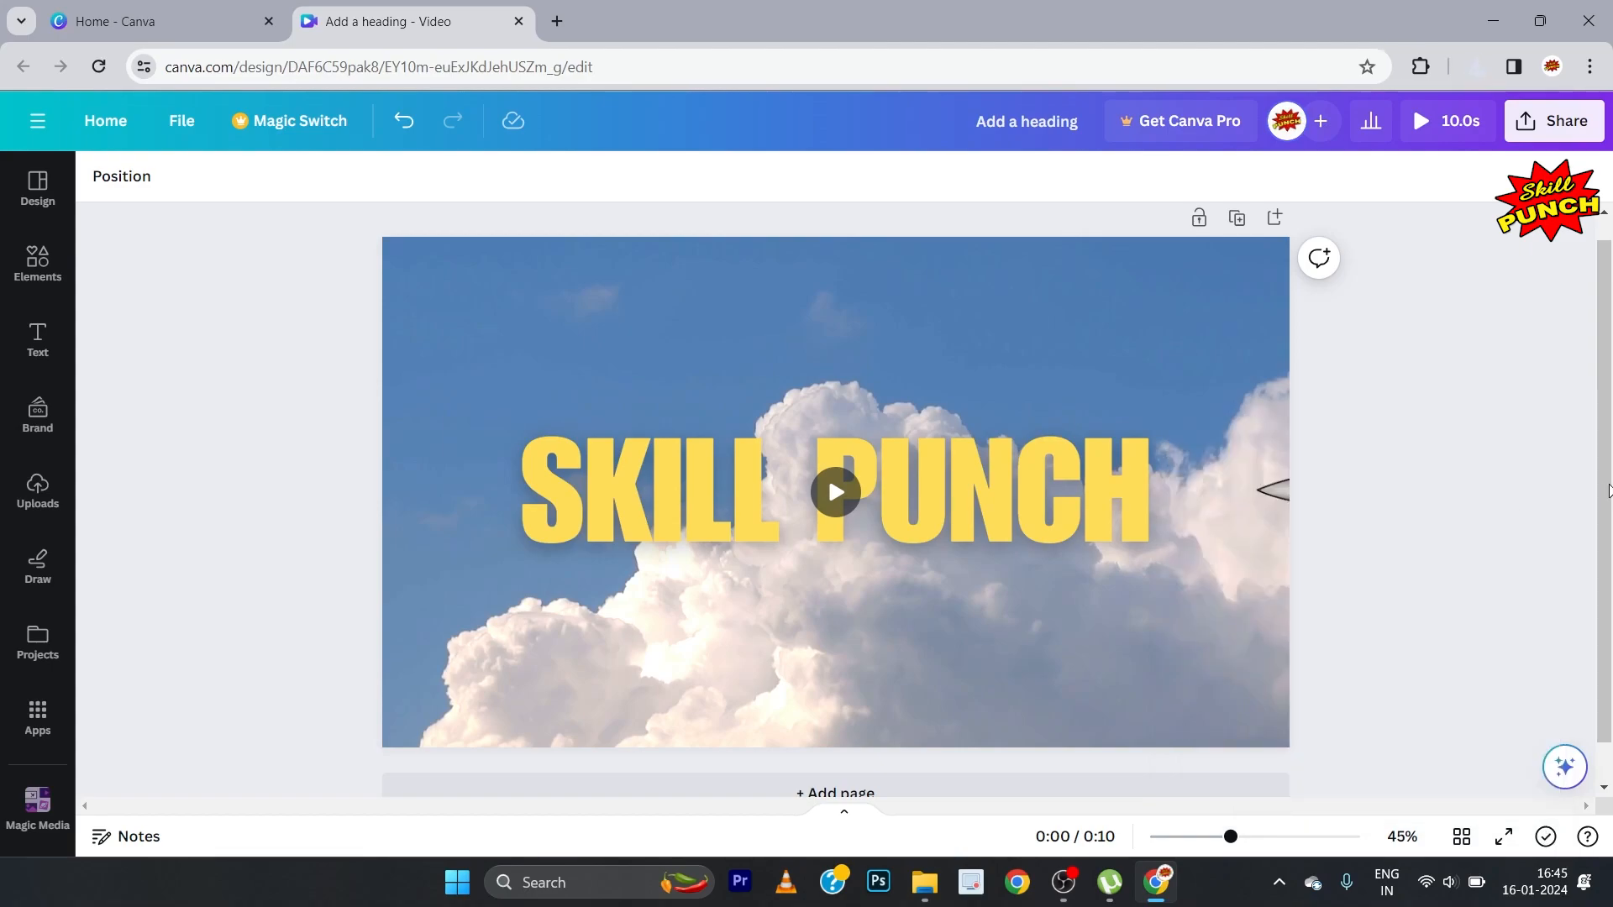
Step: Add a second blank page after the animated jet page
{"action": "left_click_drag", "start_coordinate": [1609, 490], "coordinate": [1609, 531]}
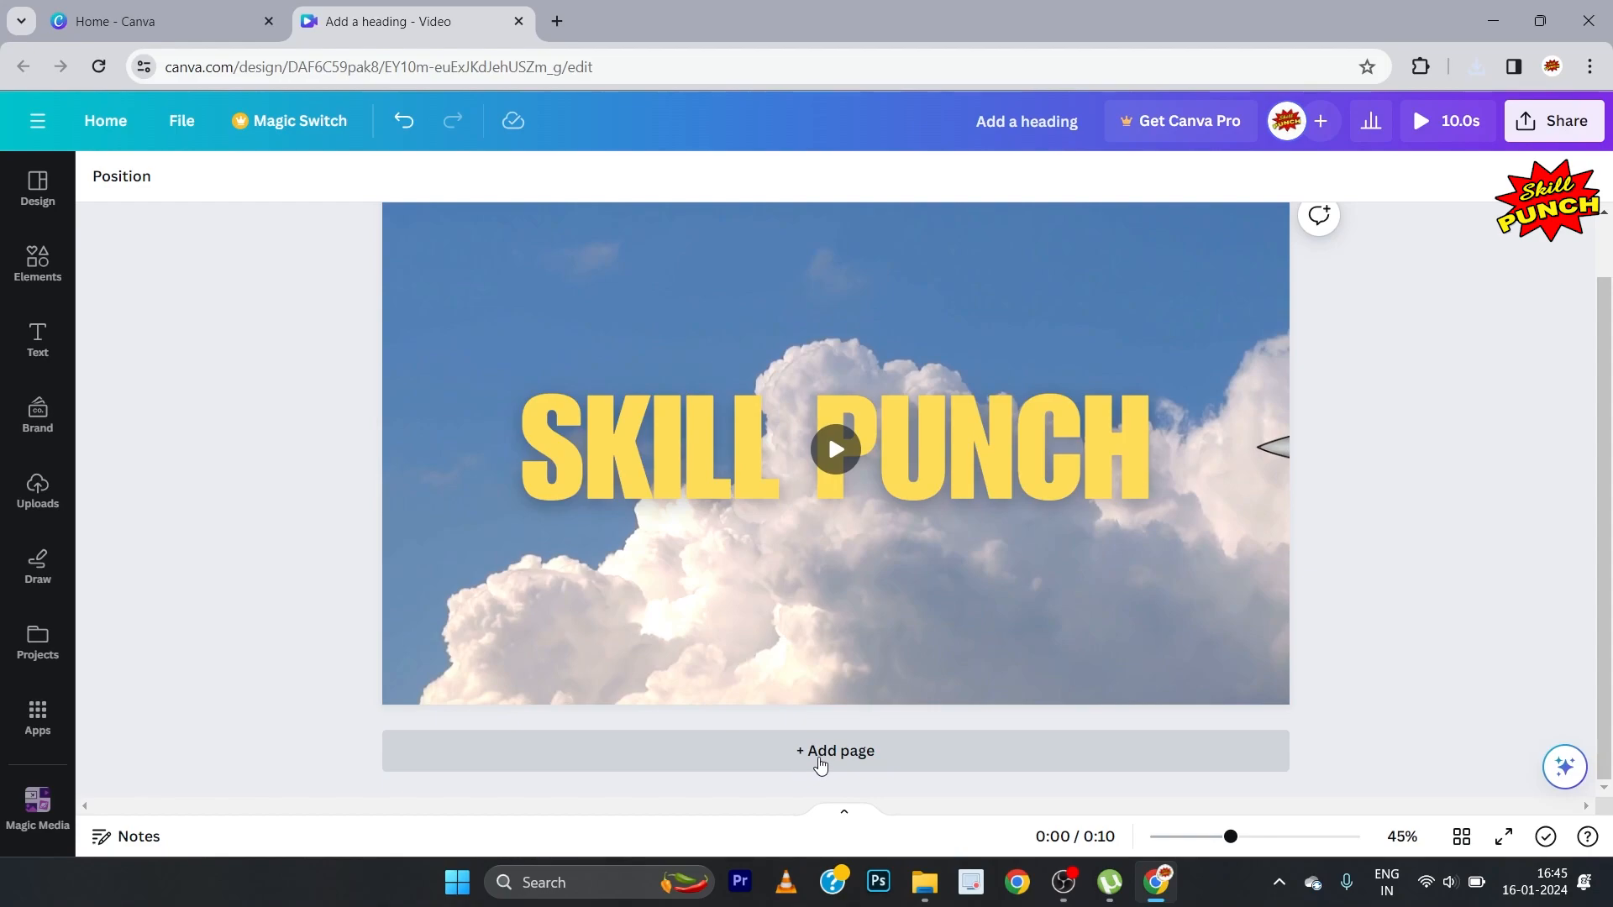
{"action": "left_click", "coordinate": [821, 750]}
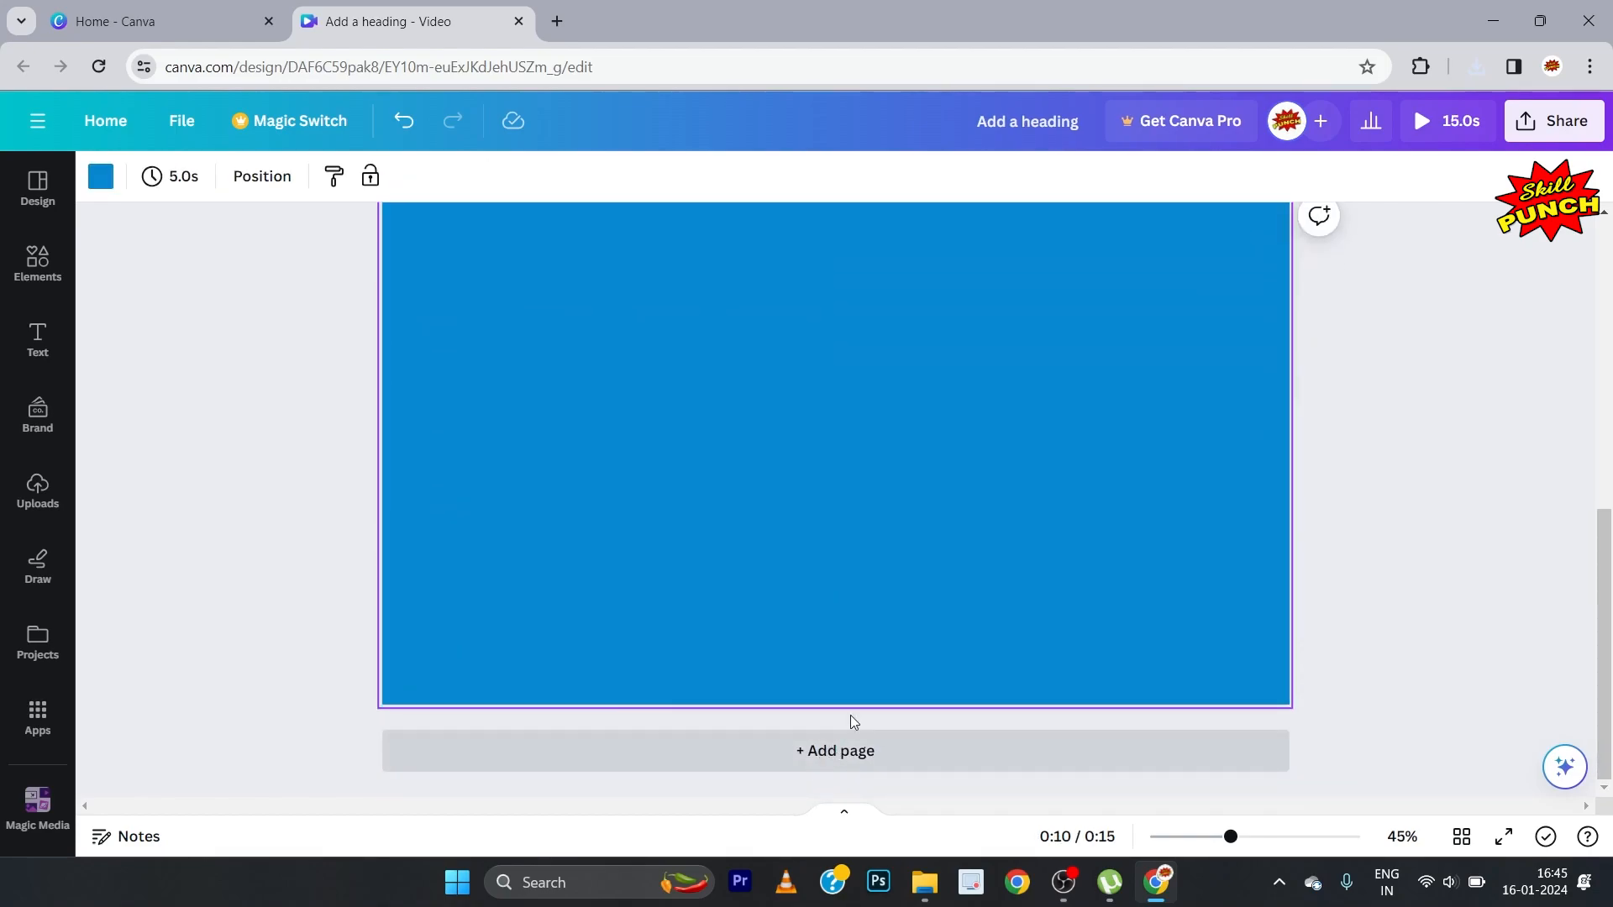
{"action": "left_click_drag", "start_coordinate": [1611, 548], "coordinate": [1611, 524]}
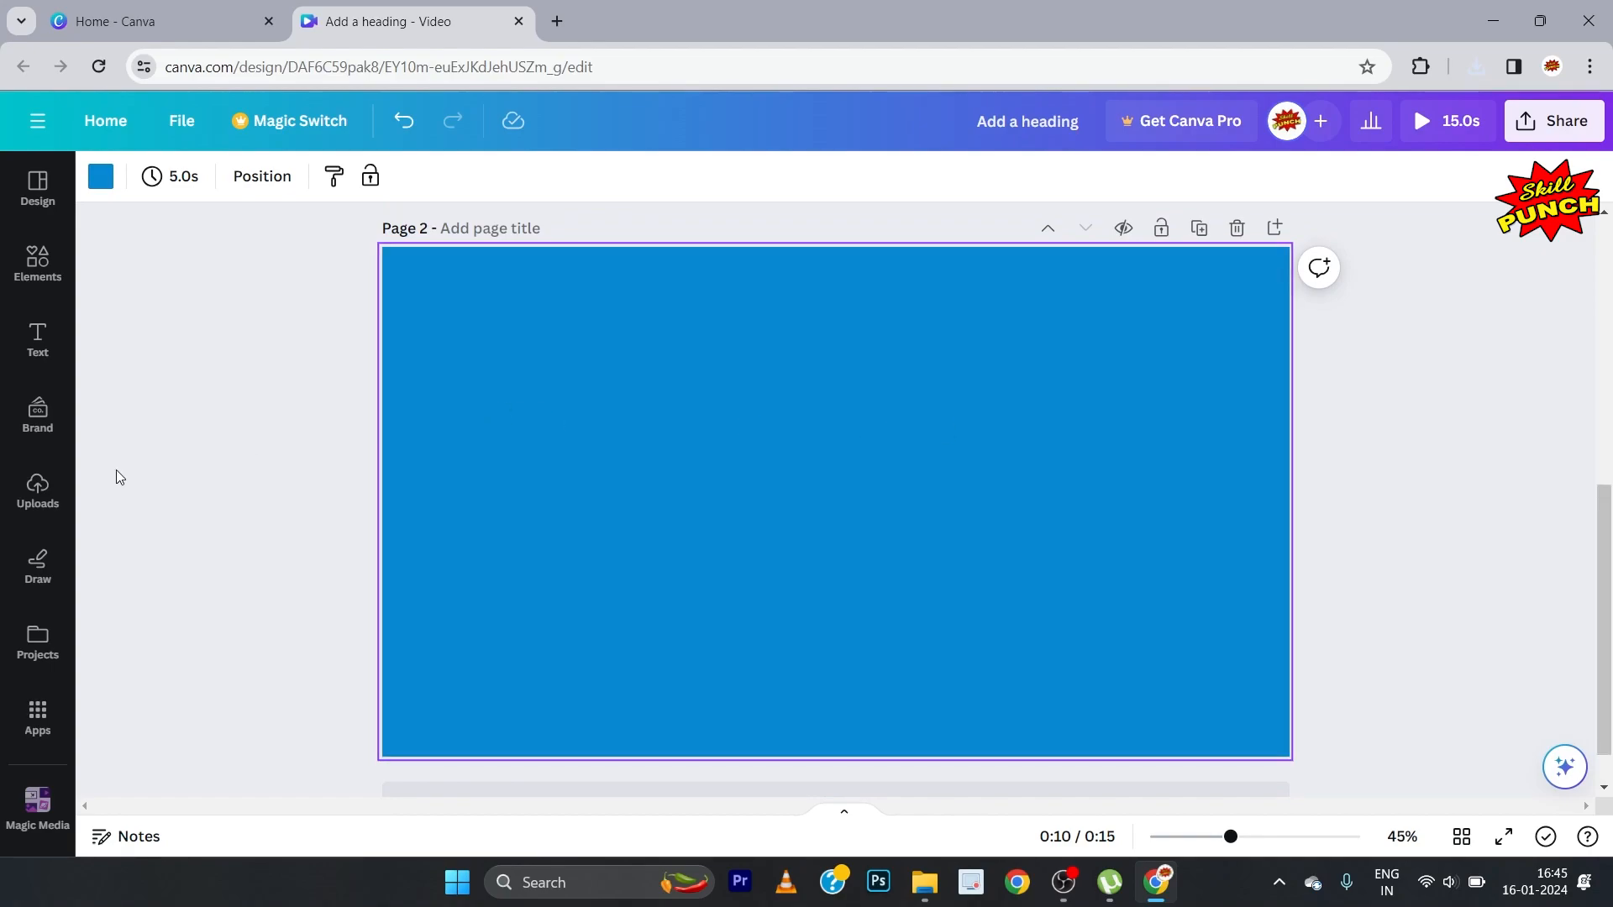
Step: Upload the video Add a heading (5) from the FIGHTER folder in Downloads
{"action": "left_click", "coordinate": [32, 493]}
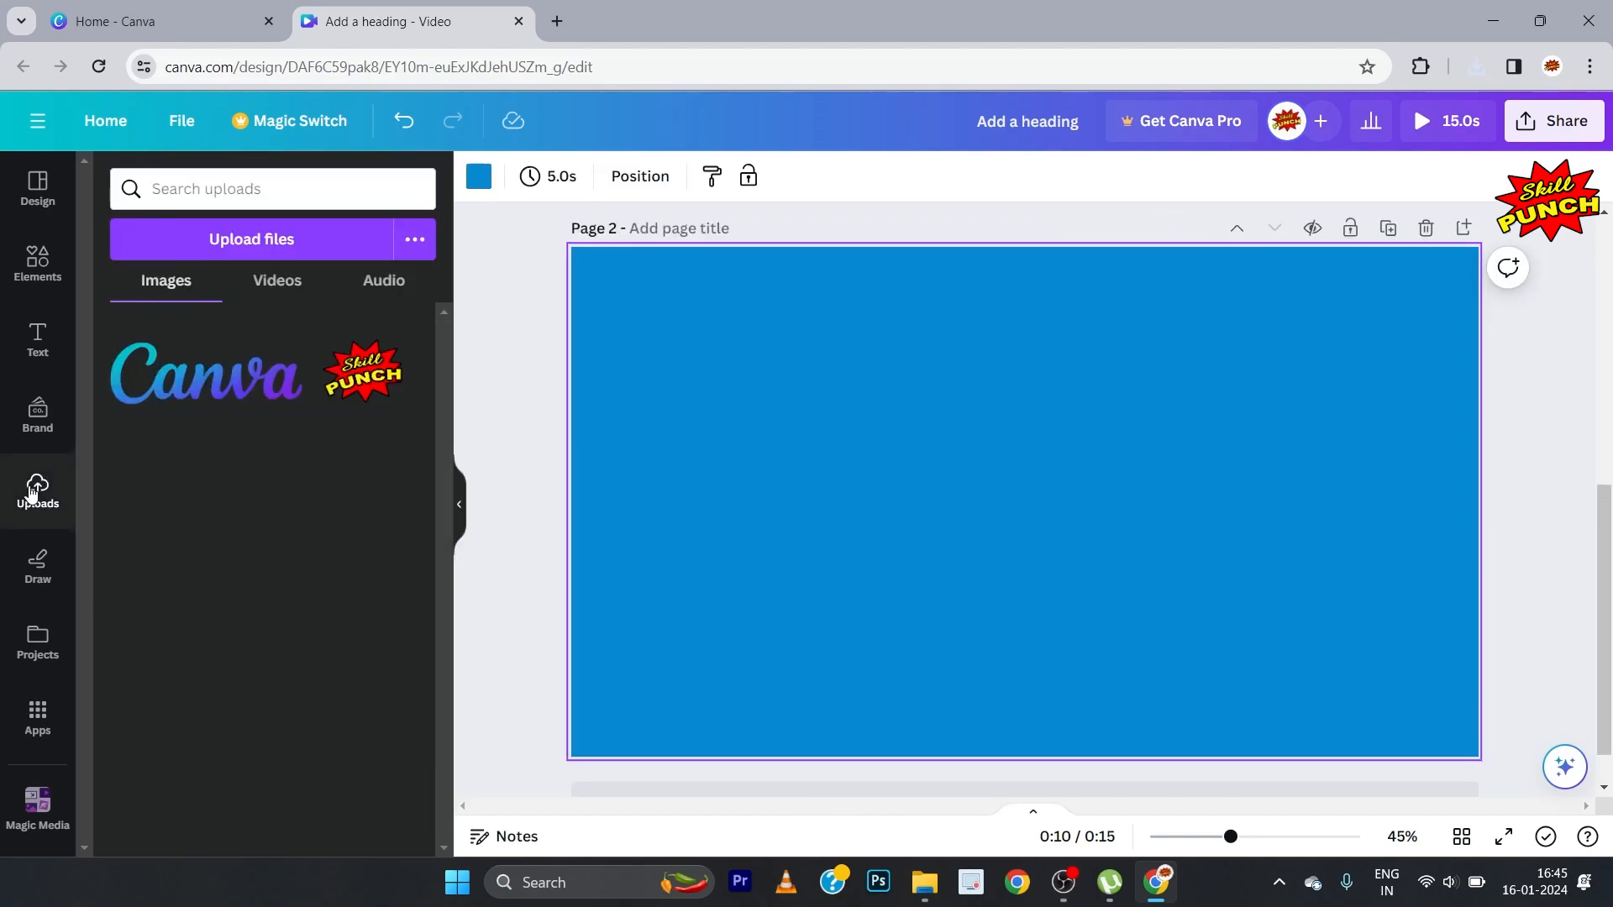
{"action": "left_click", "coordinate": [210, 242]}
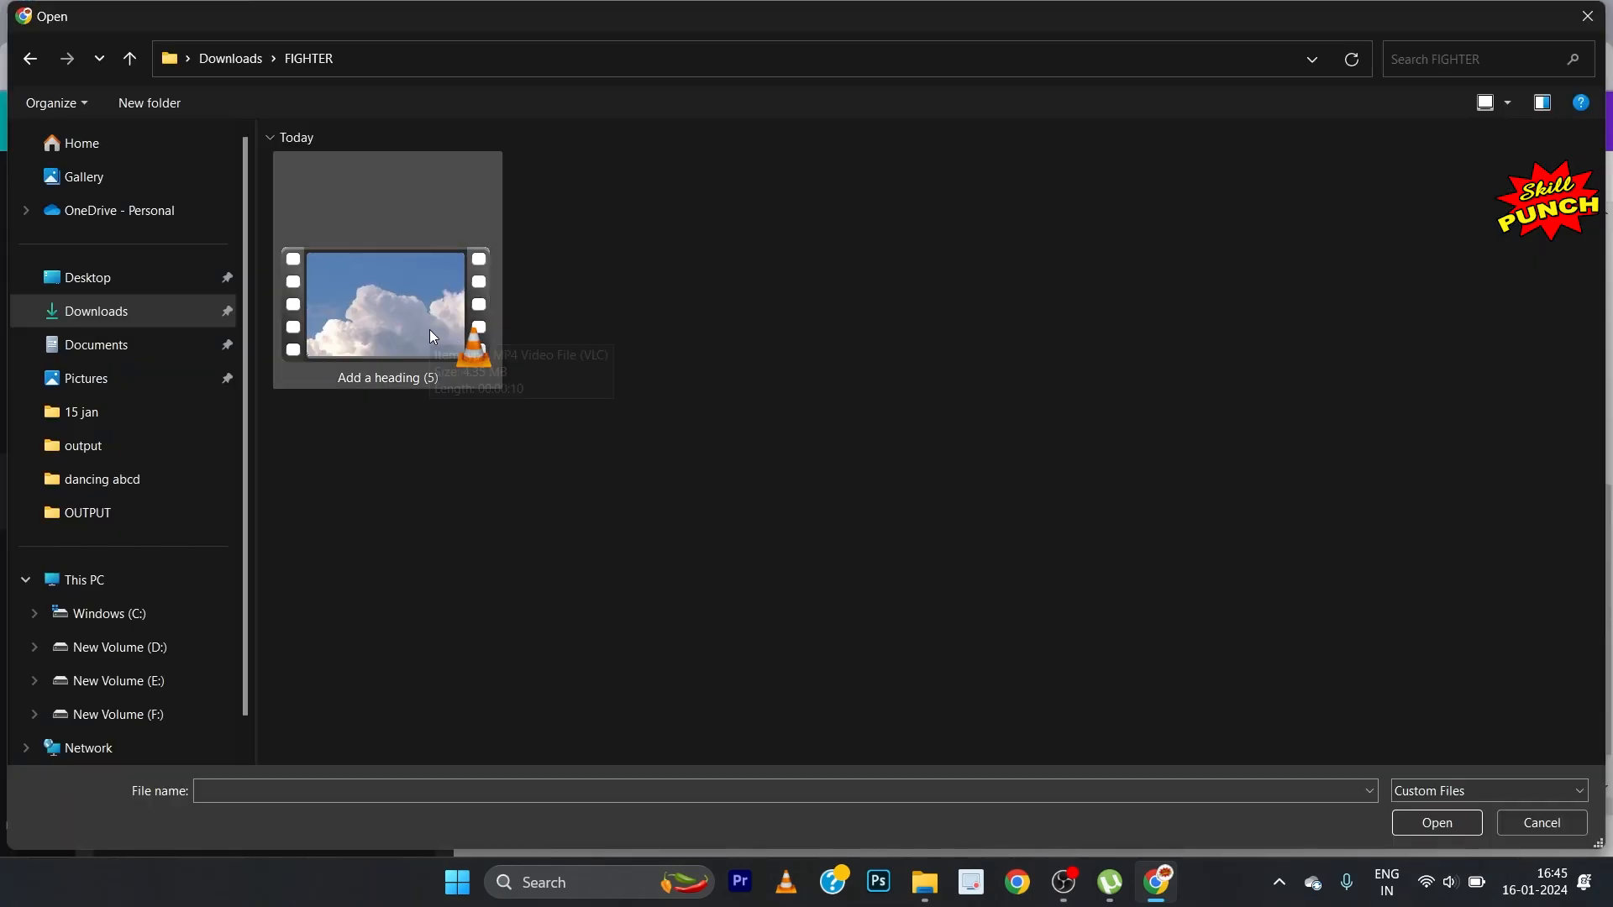
{"action": "left_click", "coordinate": [430, 331]}
{"action": "left_click", "coordinate": [1439, 826]}
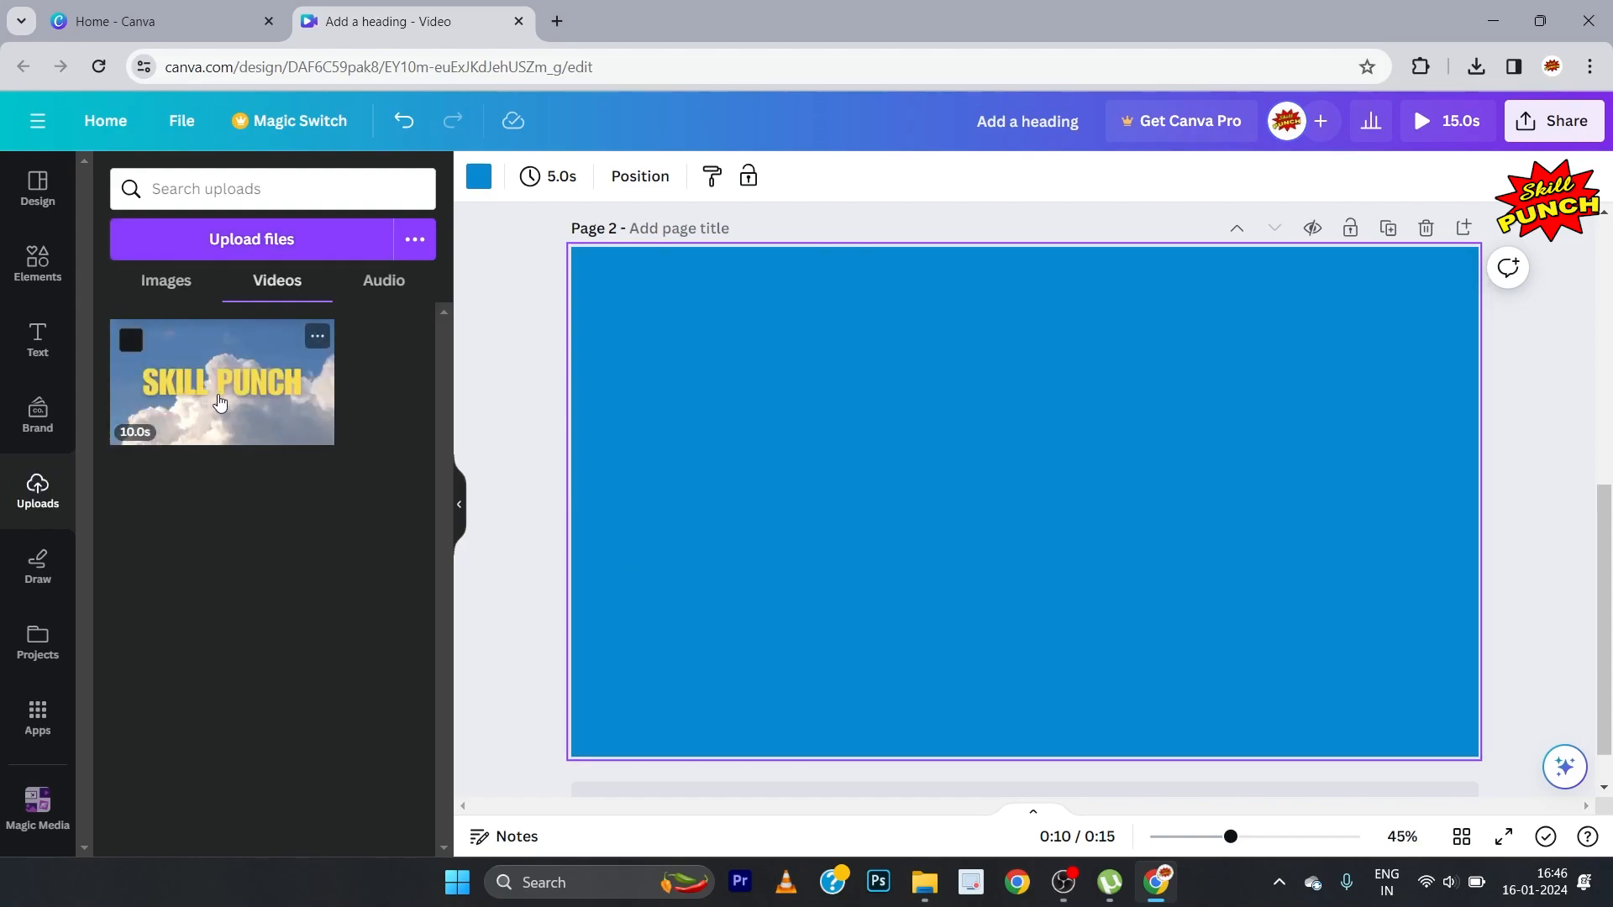
Step: Place the uploaded SKILL PUNCH video on page 2 and rewind it to its start
{"action": "left_click_drag", "start_coordinate": [220, 403], "coordinate": [764, 393]}
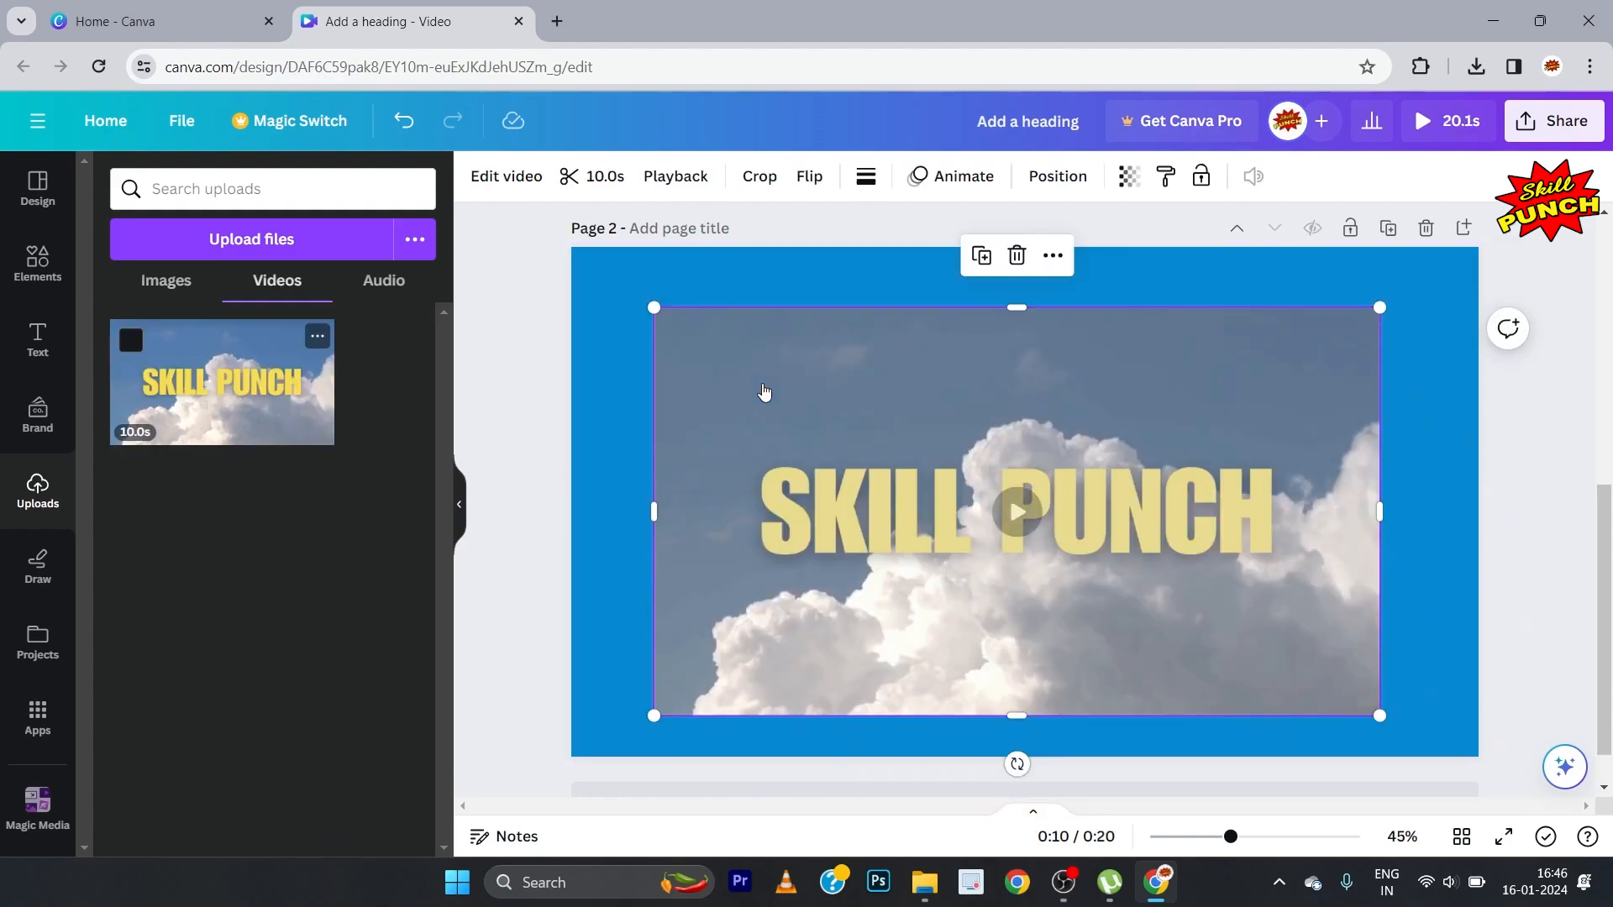
{"action": "left_click", "coordinate": [461, 515]}
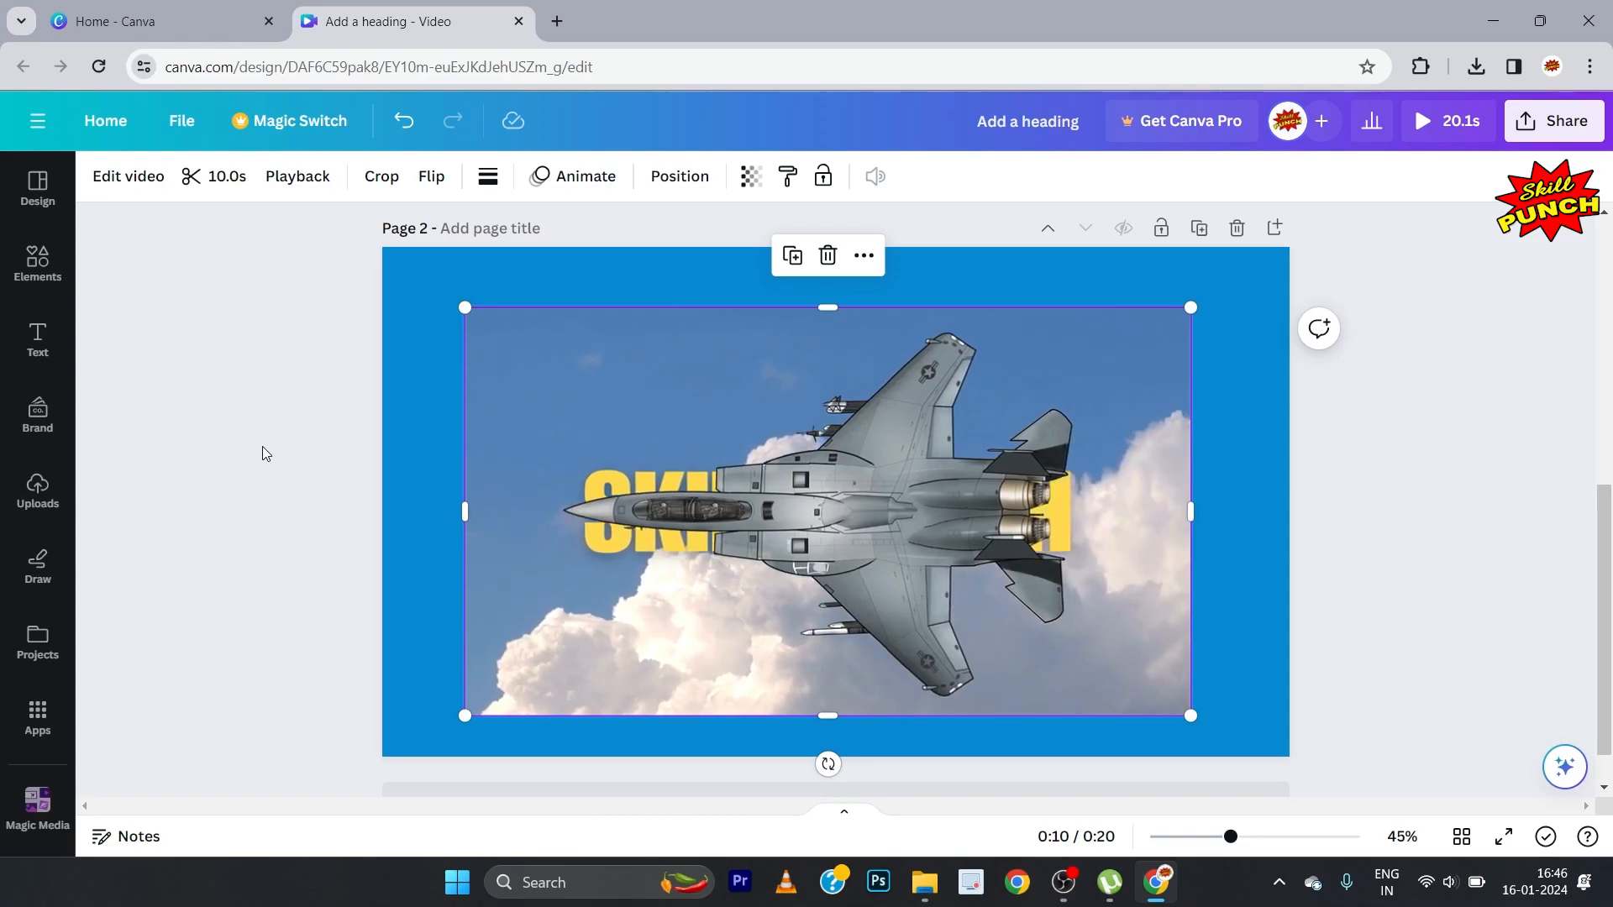
{"action": "left_click", "coordinate": [263, 448]}
{"action": "mouse_move", "coordinate": [678, 697]}
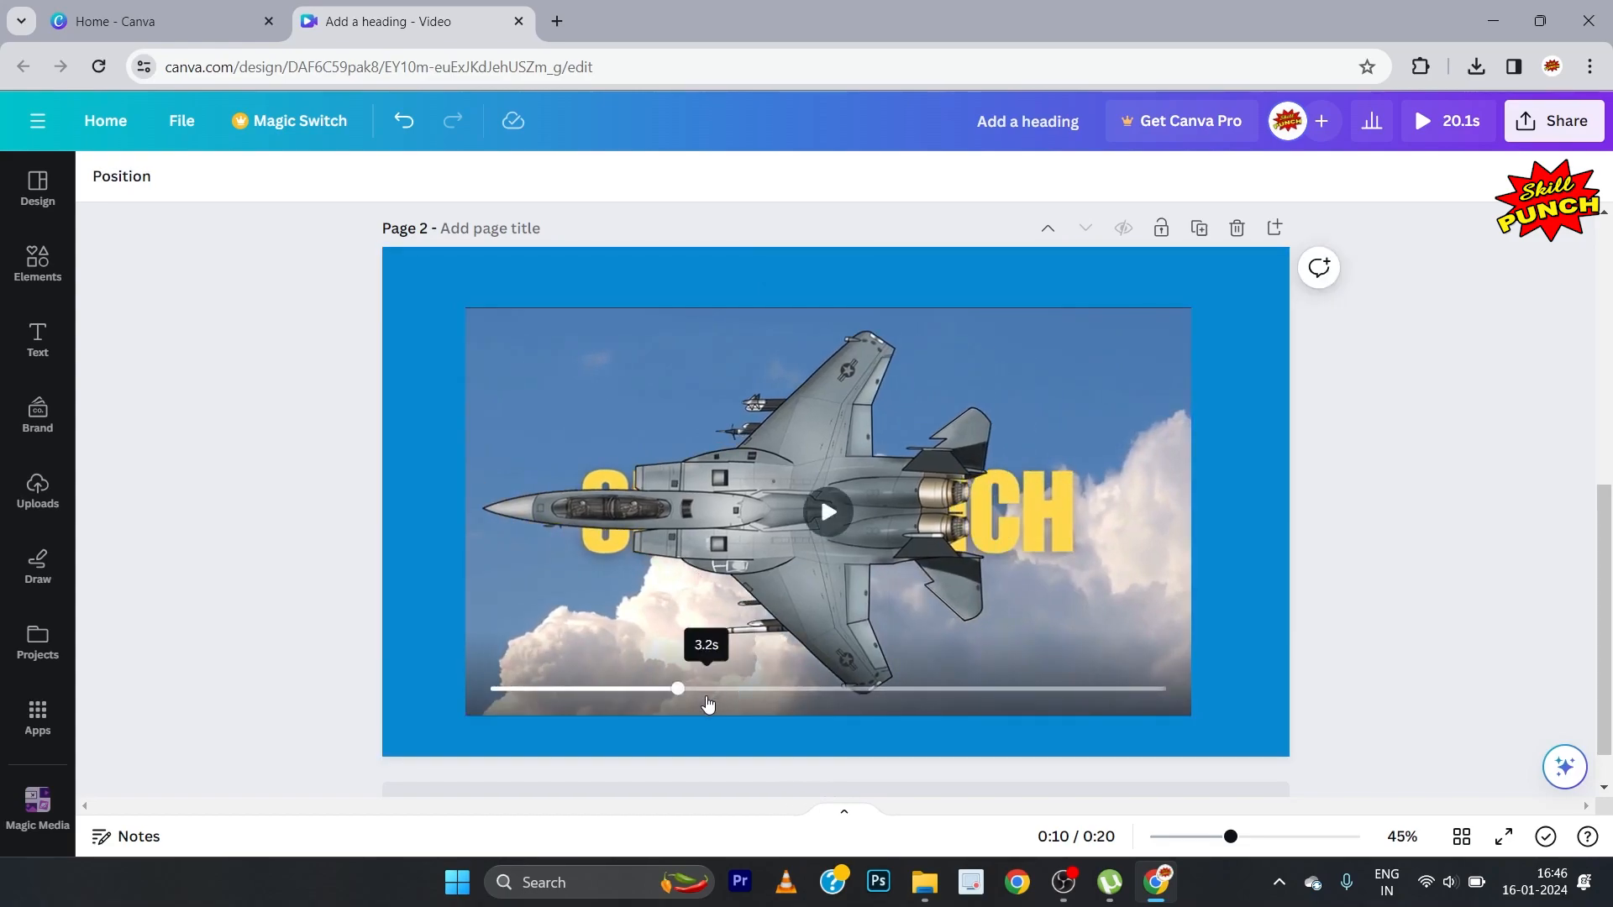
{"action": "left_click_drag", "start_coordinate": [679, 698], "coordinate": [481, 689]}
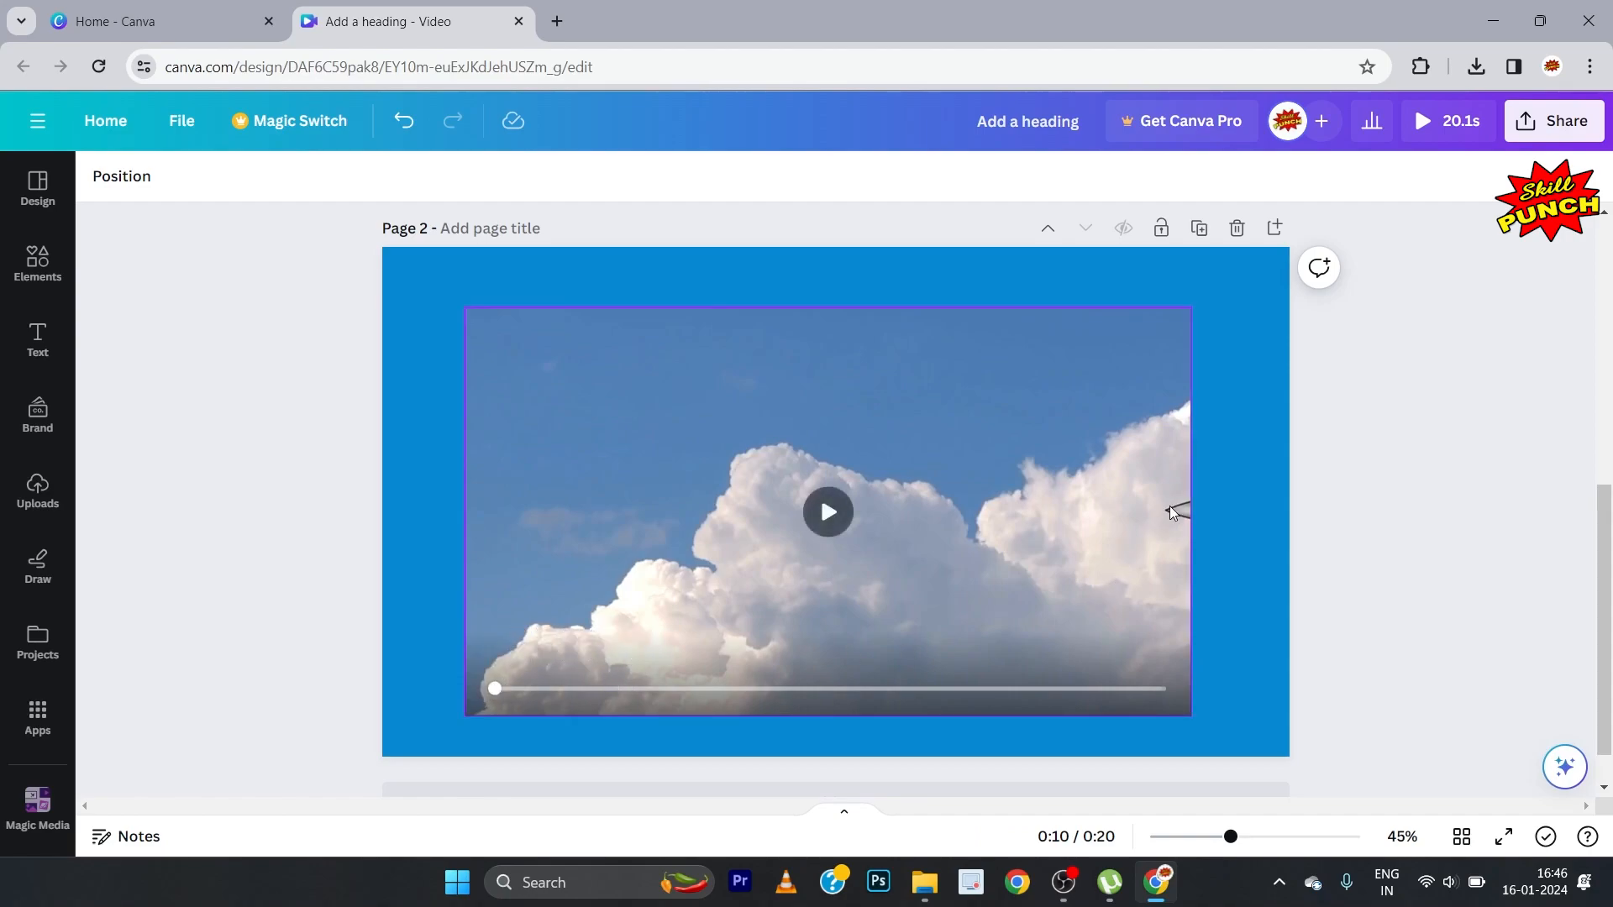
Step: Enlarge the video on page 2 to cover the whole page, extending slightly past the page's right and bottom edges
{"action": "left_click", "coordinate": [1101, 538]}
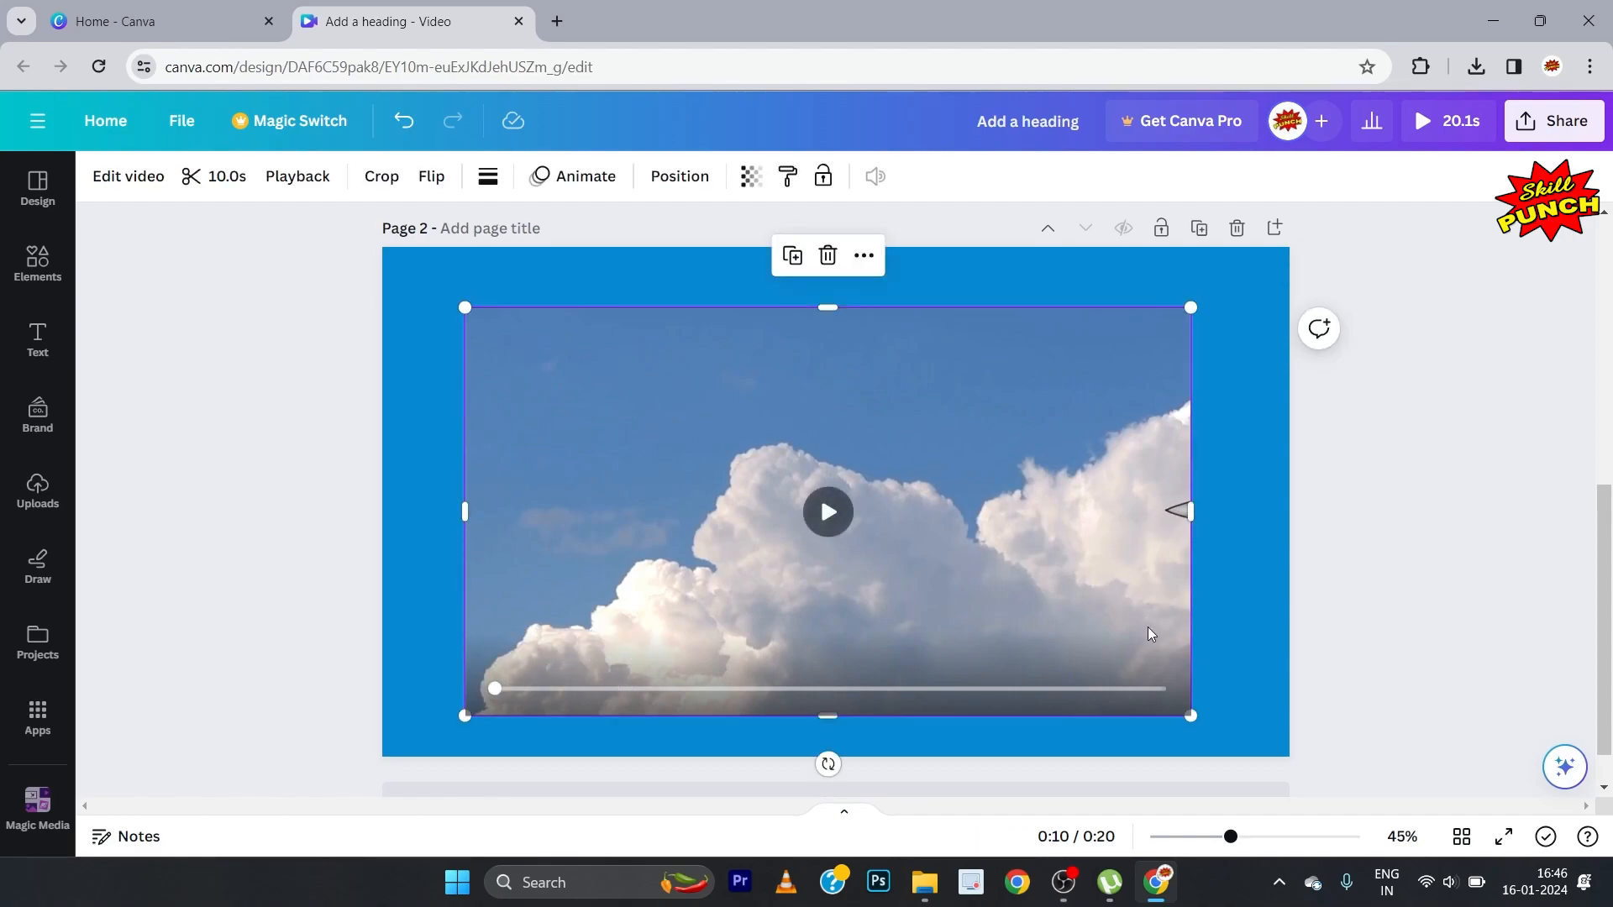
{"action": "left_click_drag", "start_coordinate": [1193, 719], "coordinate": [1265, 759]}
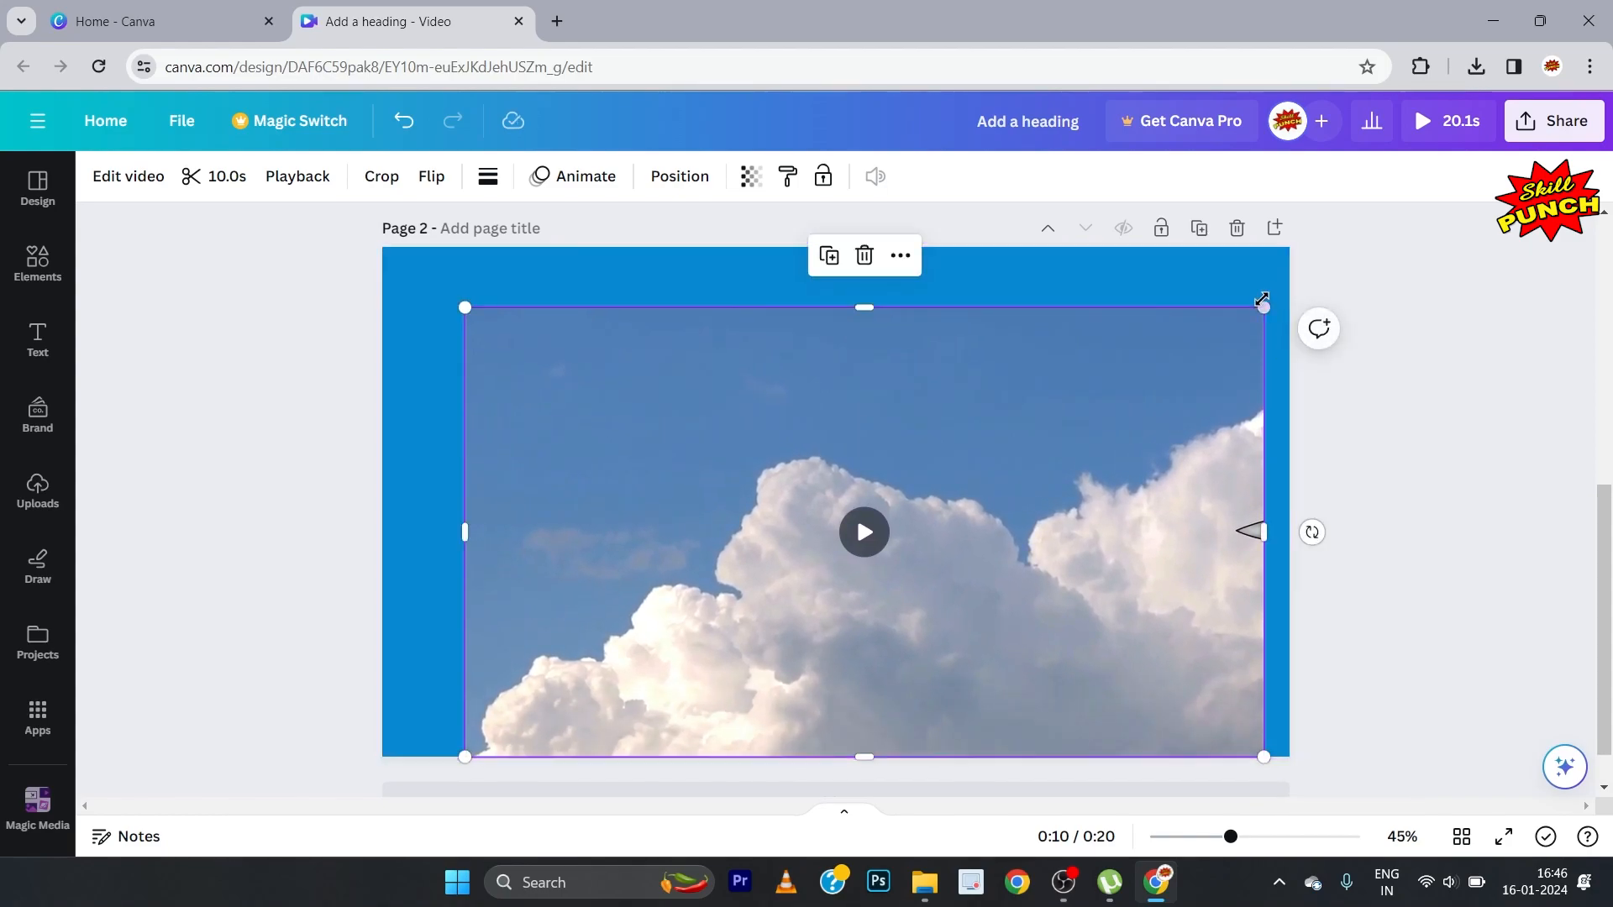
{"action": "left_click_drag", "start_coordinate": [1260, 307], "coordinate": [1289, 293]}
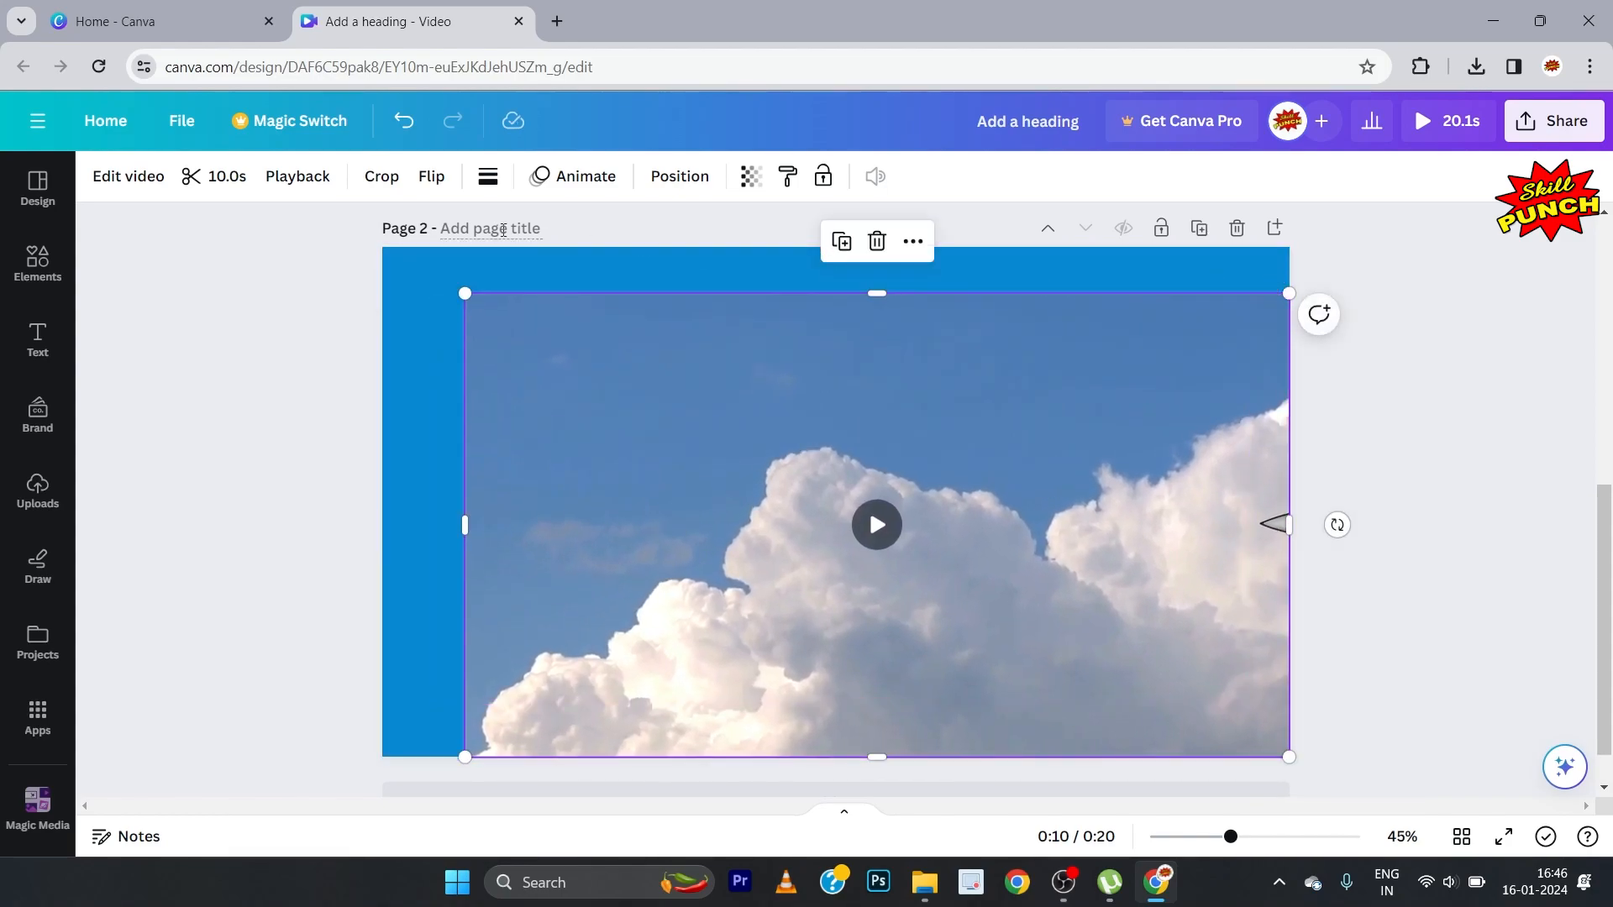
{"action": "left_click_drag", "start_coordinate": [461, 294], "coordinate": [382, 243]}
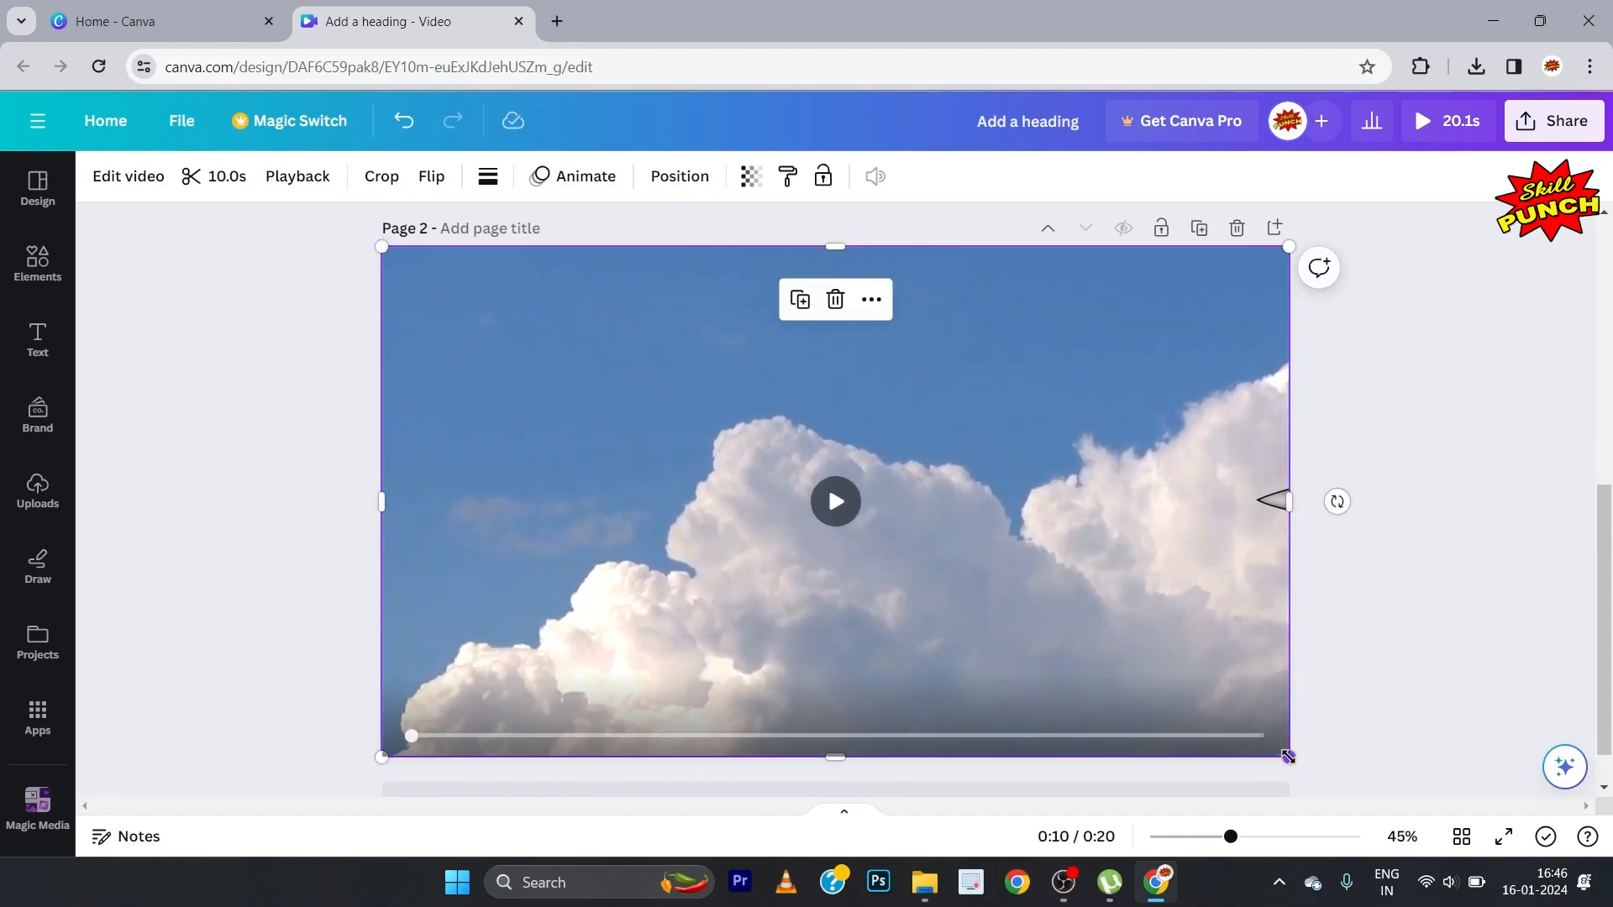
{"action": "left_click_drag", "start_coordinate": [1289, 758], "coordinate": [1327, 773]}
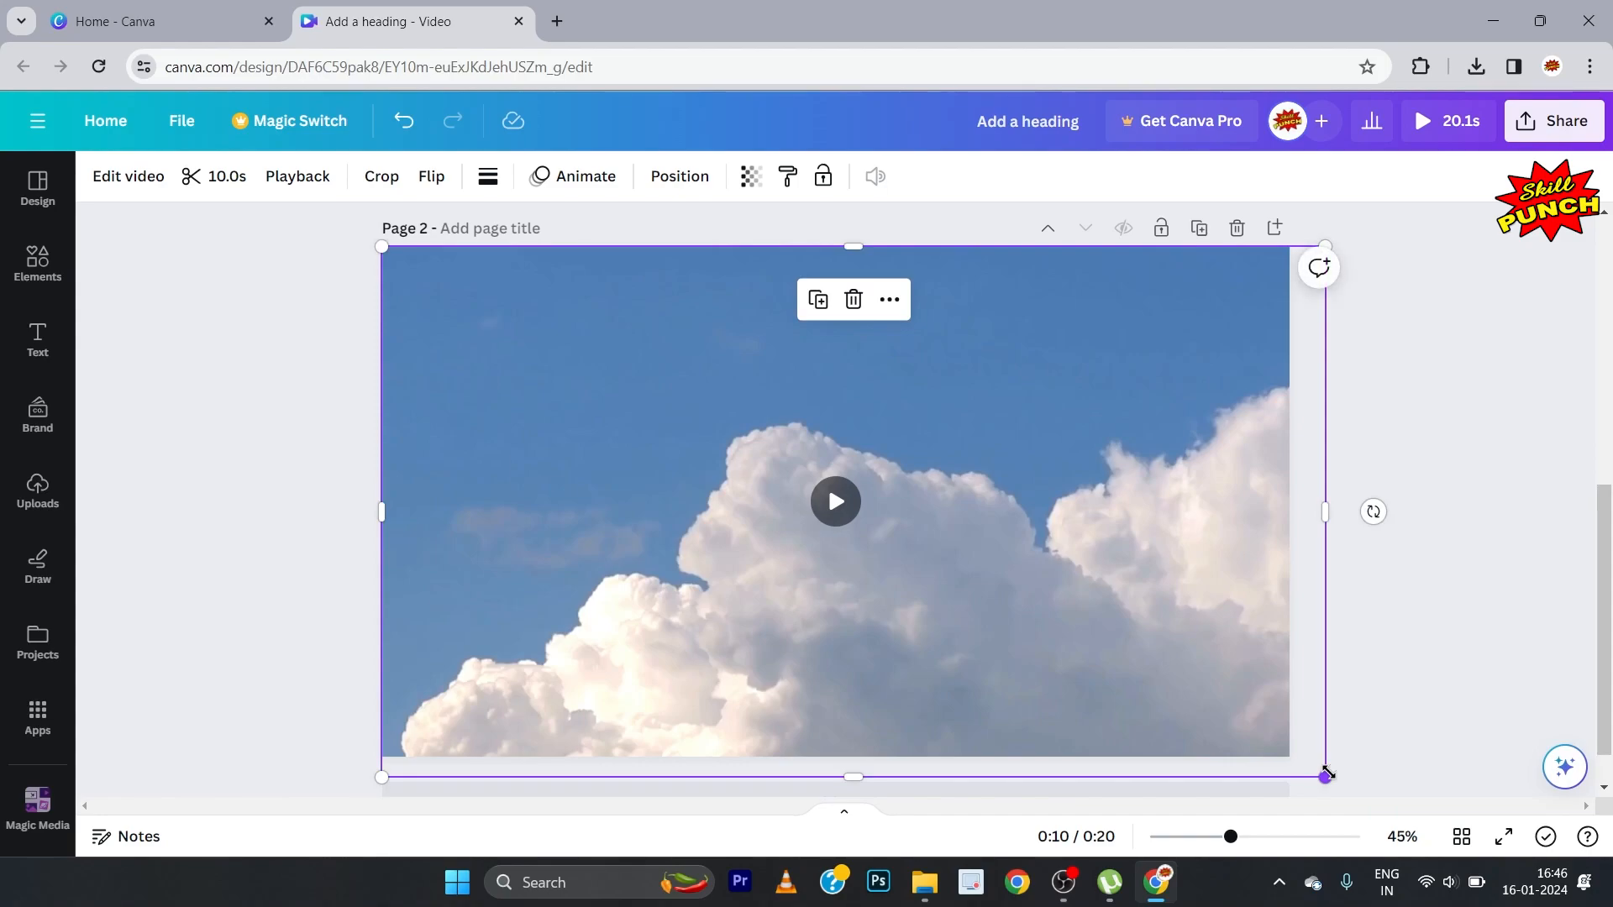
{"action": "left_click", "coordinate": [1452, 634]}
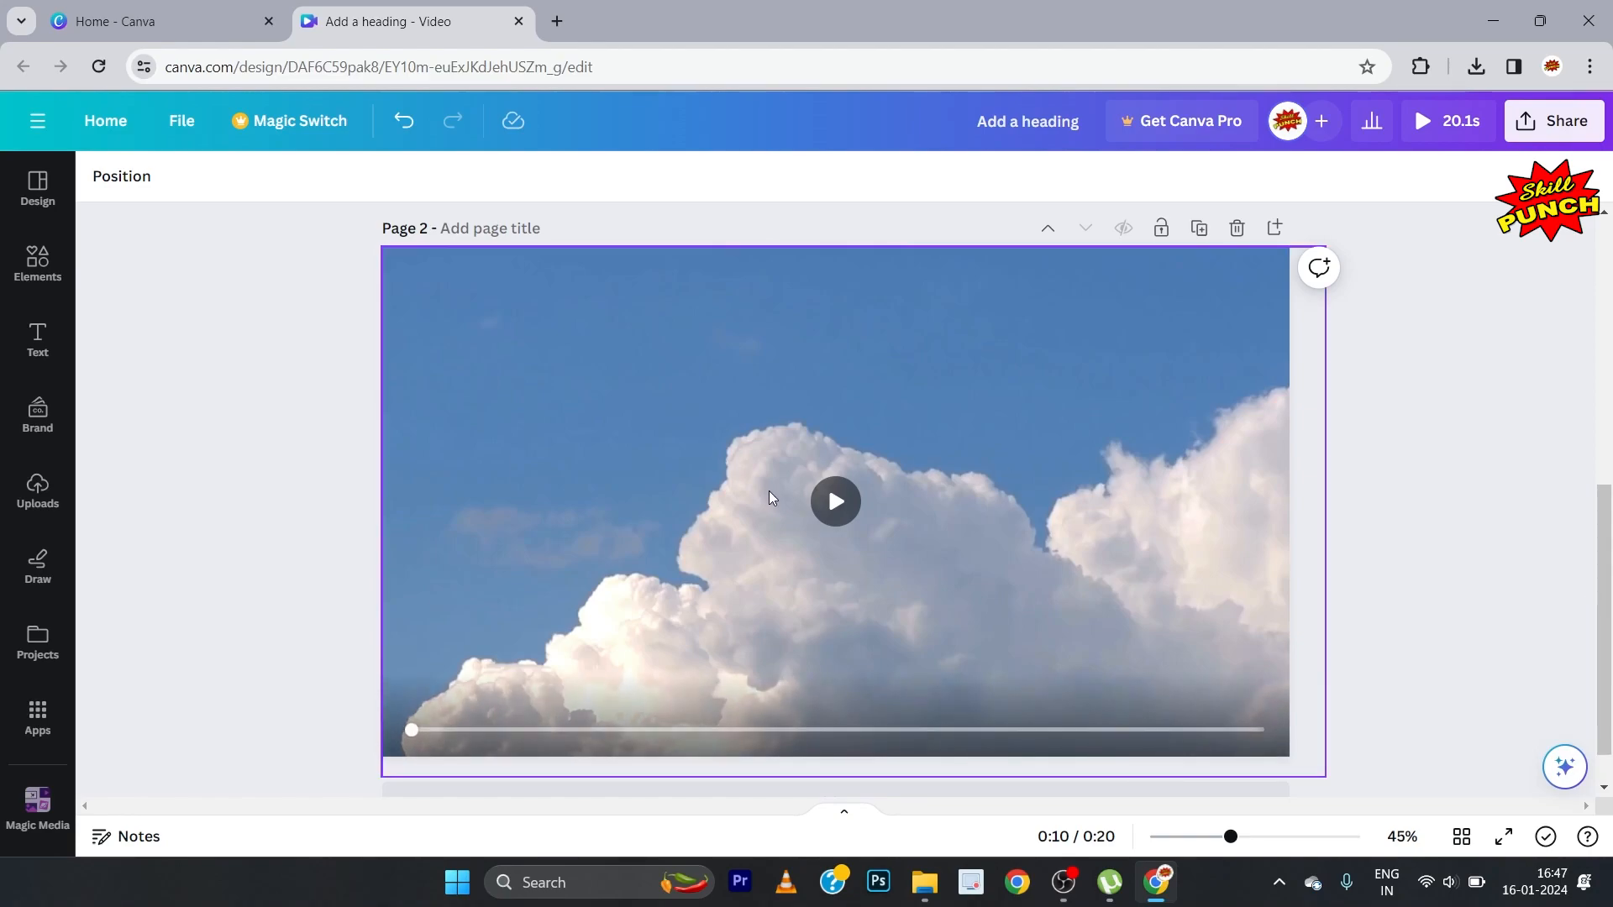
Step: Play the video on page 2 to check the enlarged clip, pausing it partway through
{"action": "left_click", "coordinate": [835, 502]}
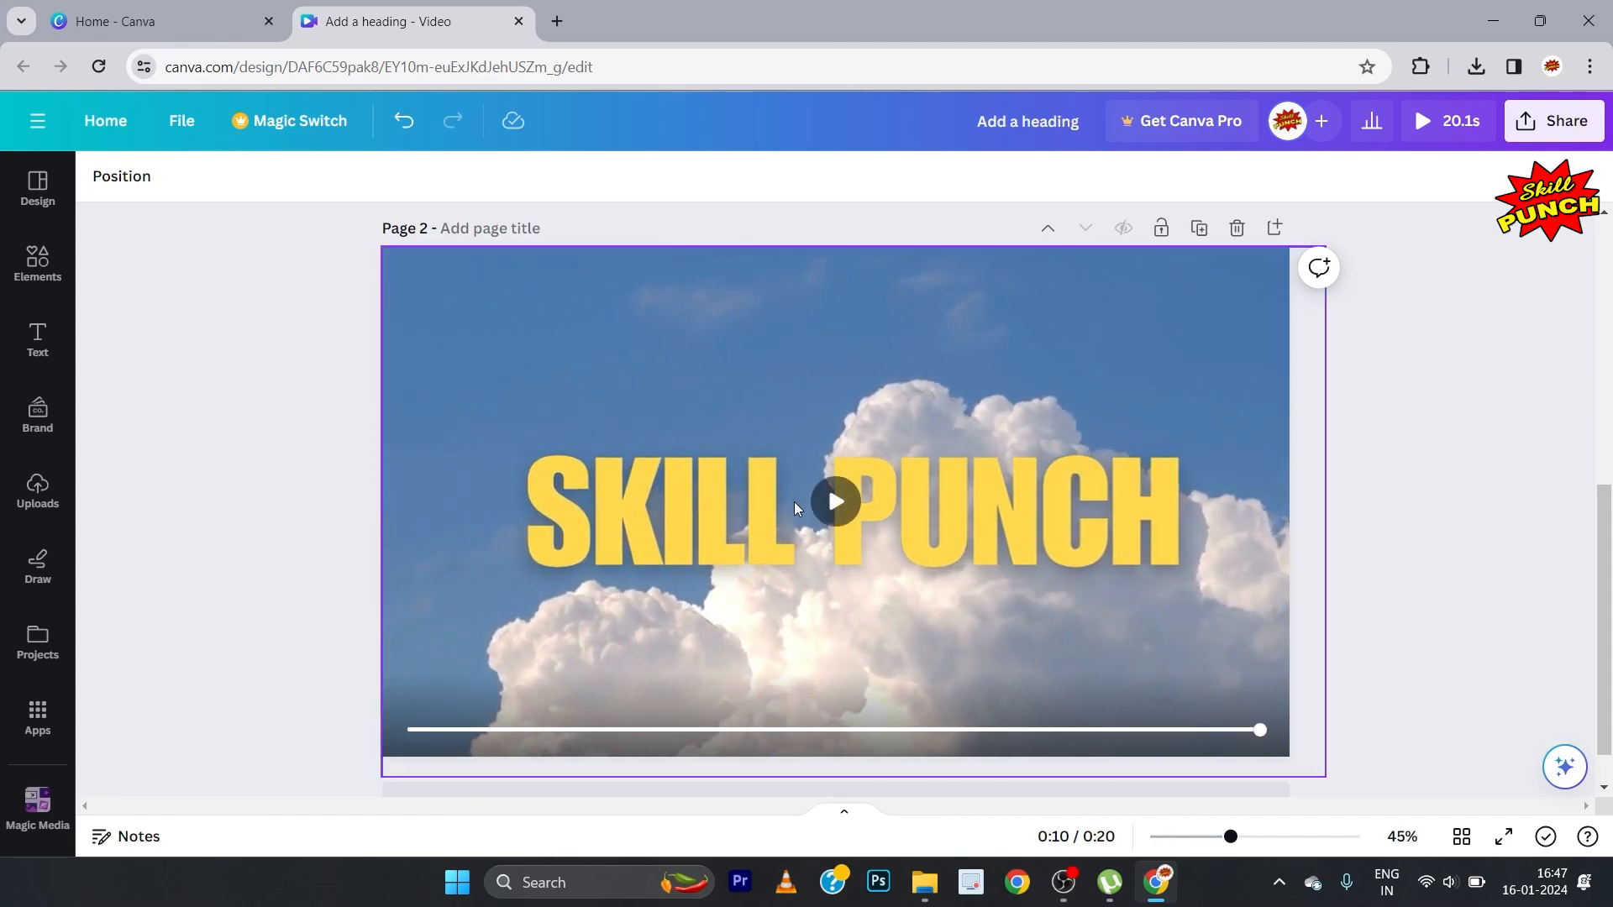
{"action": "left_click", "coordinate": [834, 502]}
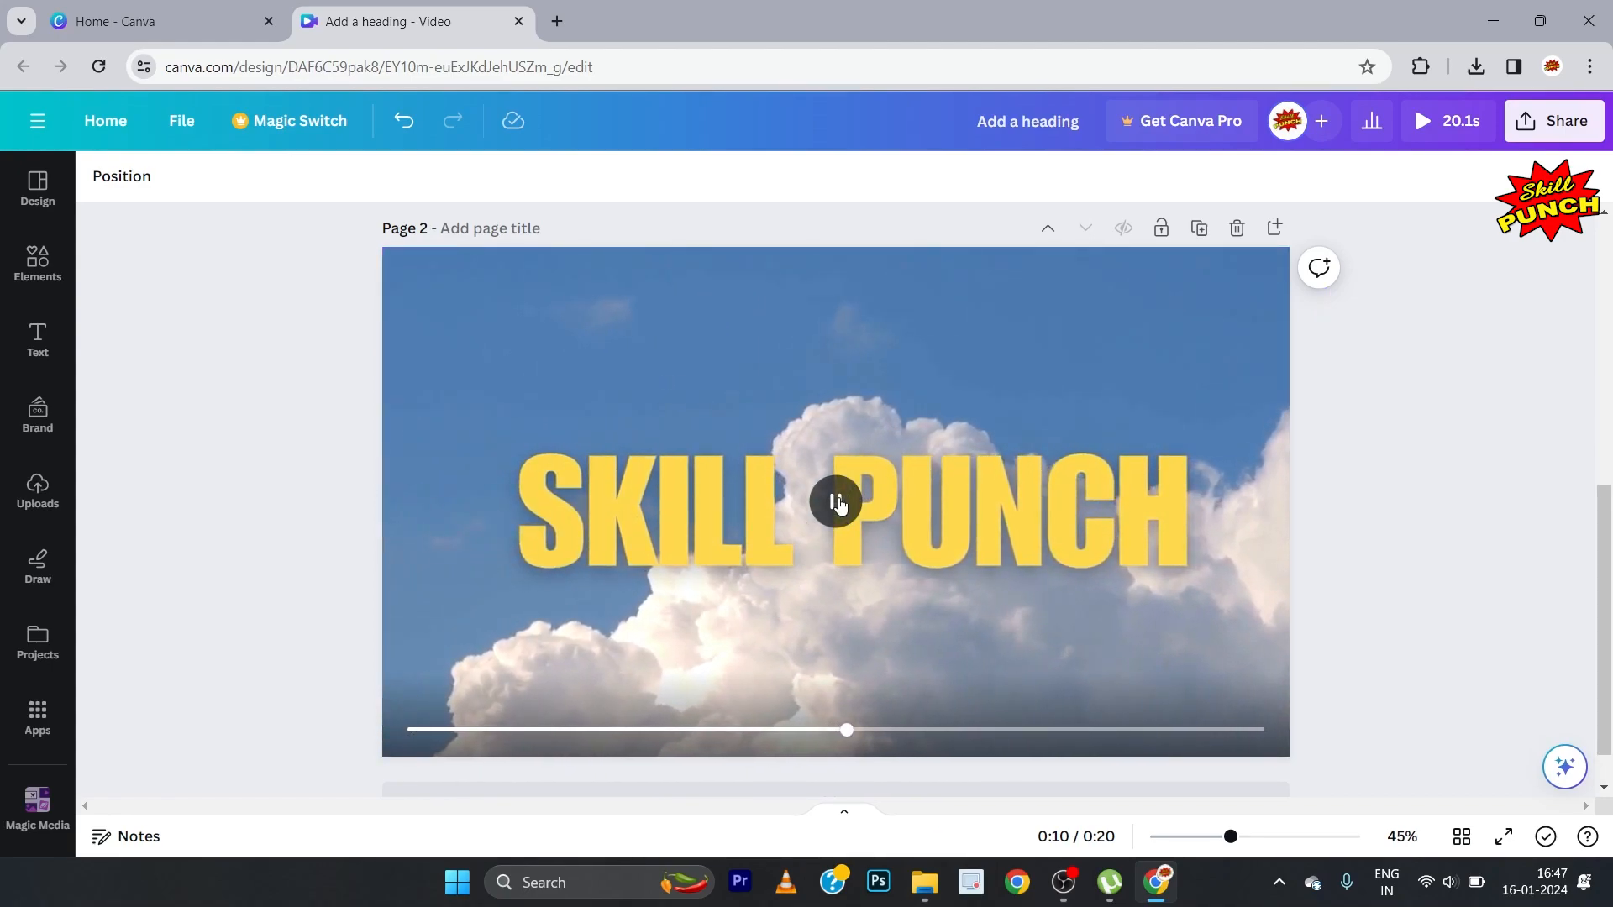
{"action": "left_click", "coordinate": [839, 504]}
{"action": "left_click", "coordinate": [836, 502]}
{"action": "left_click", "coordinate": [1425, 439]}
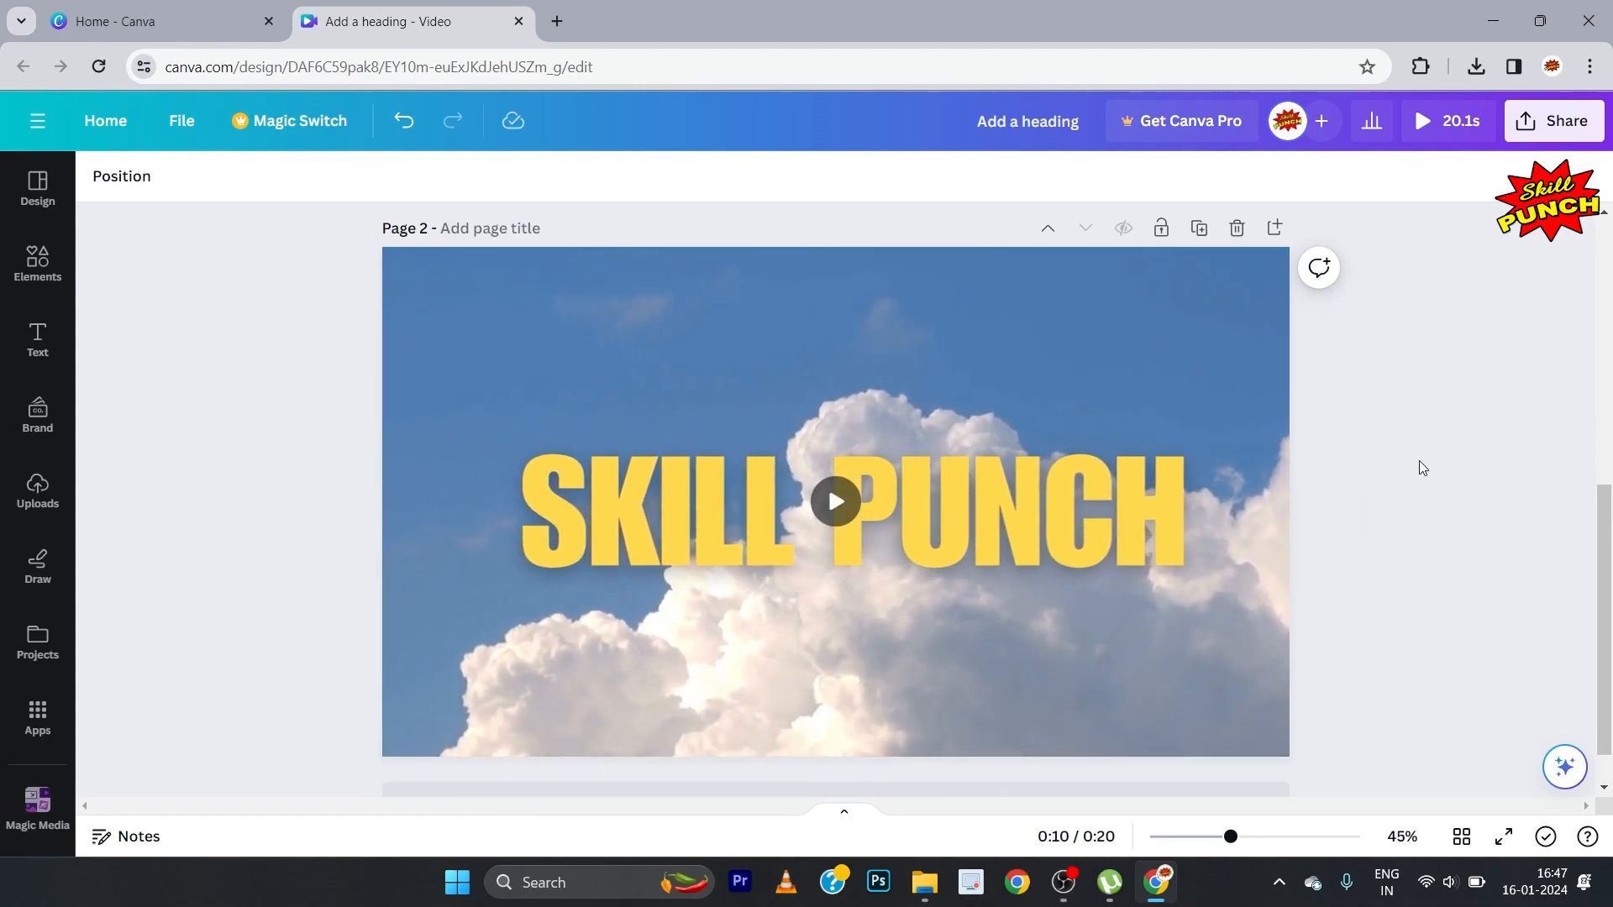
Step: Title page 2 as FIGHTER
{"action": "scroll", "coordinate": [1443, 483], "scroll_direction": "up", "scroll_amount": 6}
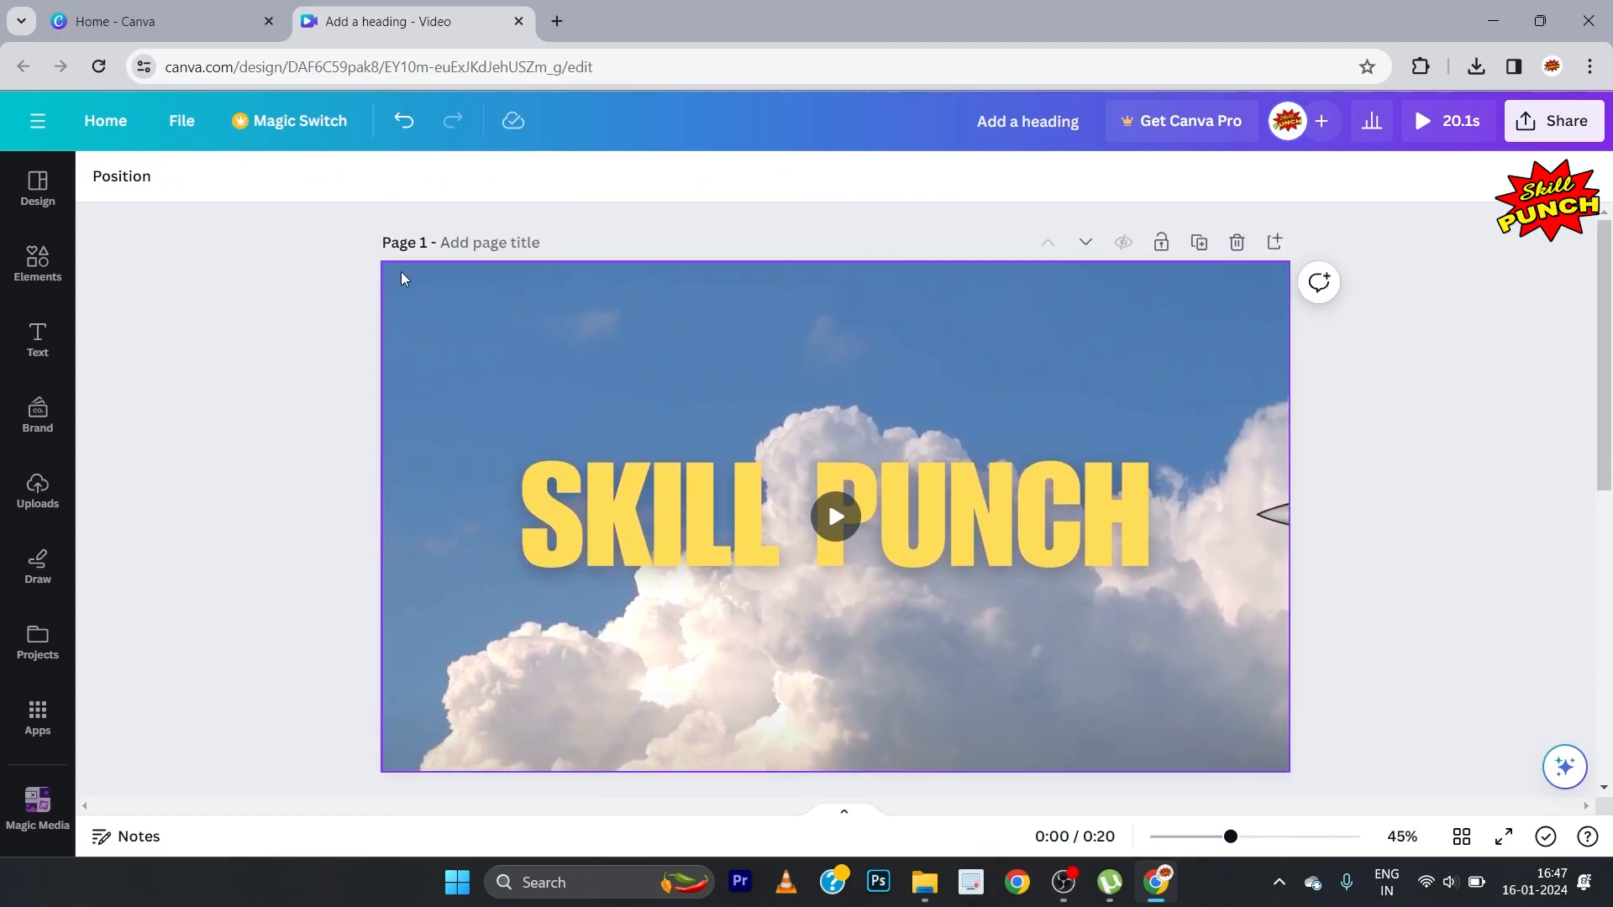
{"action": "scroll", "coordinate": [719, 351], "scroll_direction": "down", "scroll_amount": 5}
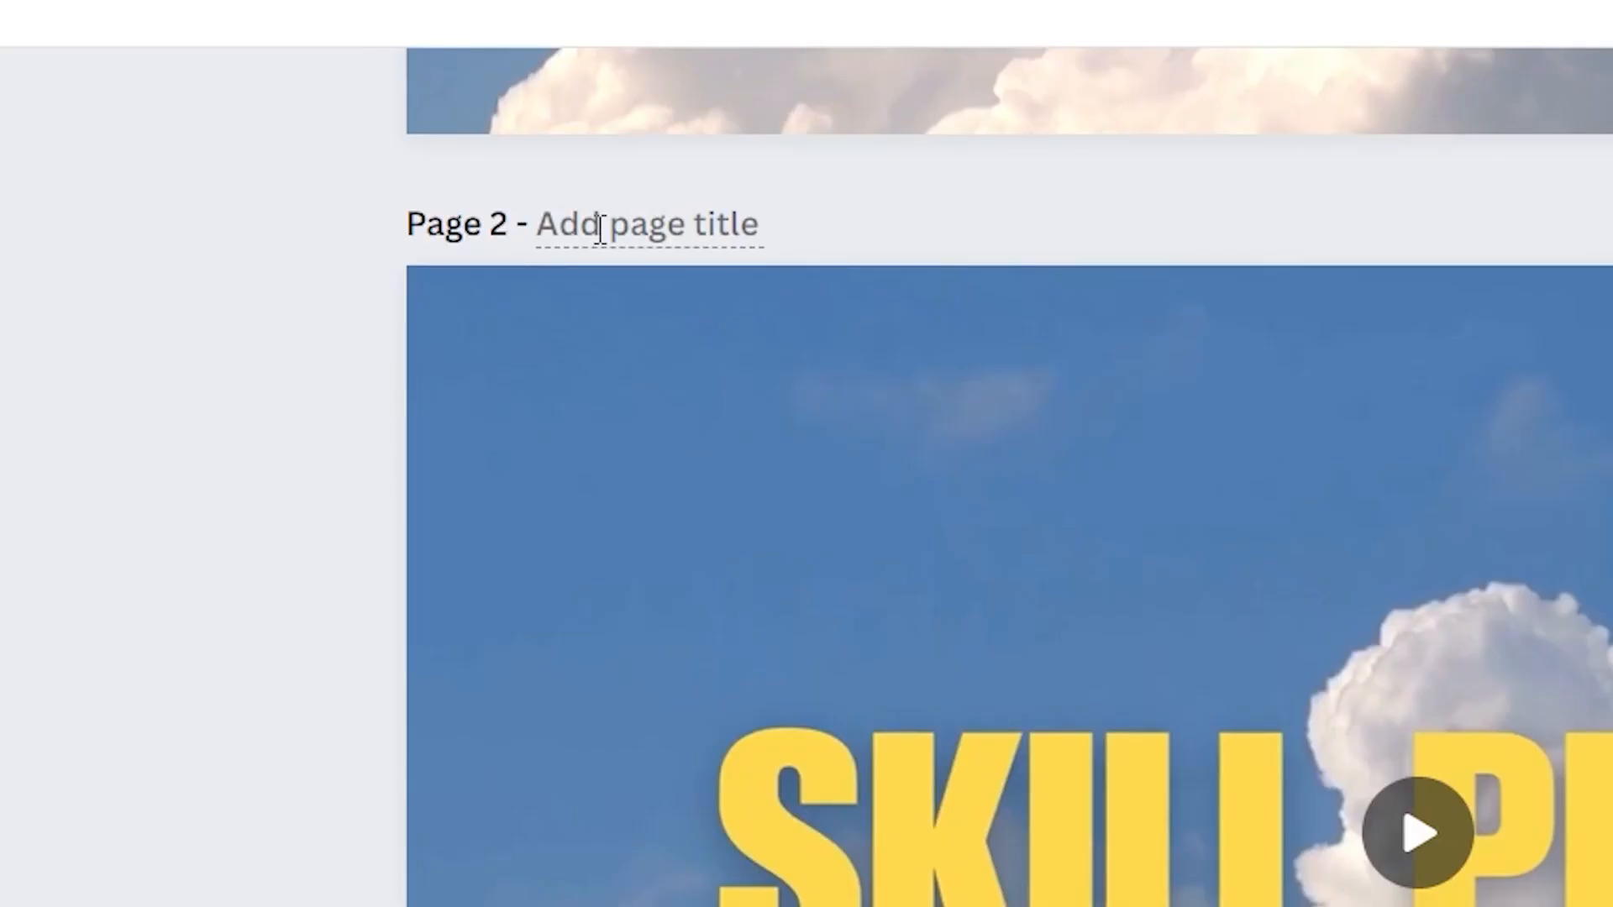
{"action": "left_click", "coordinate": [600, 227]}
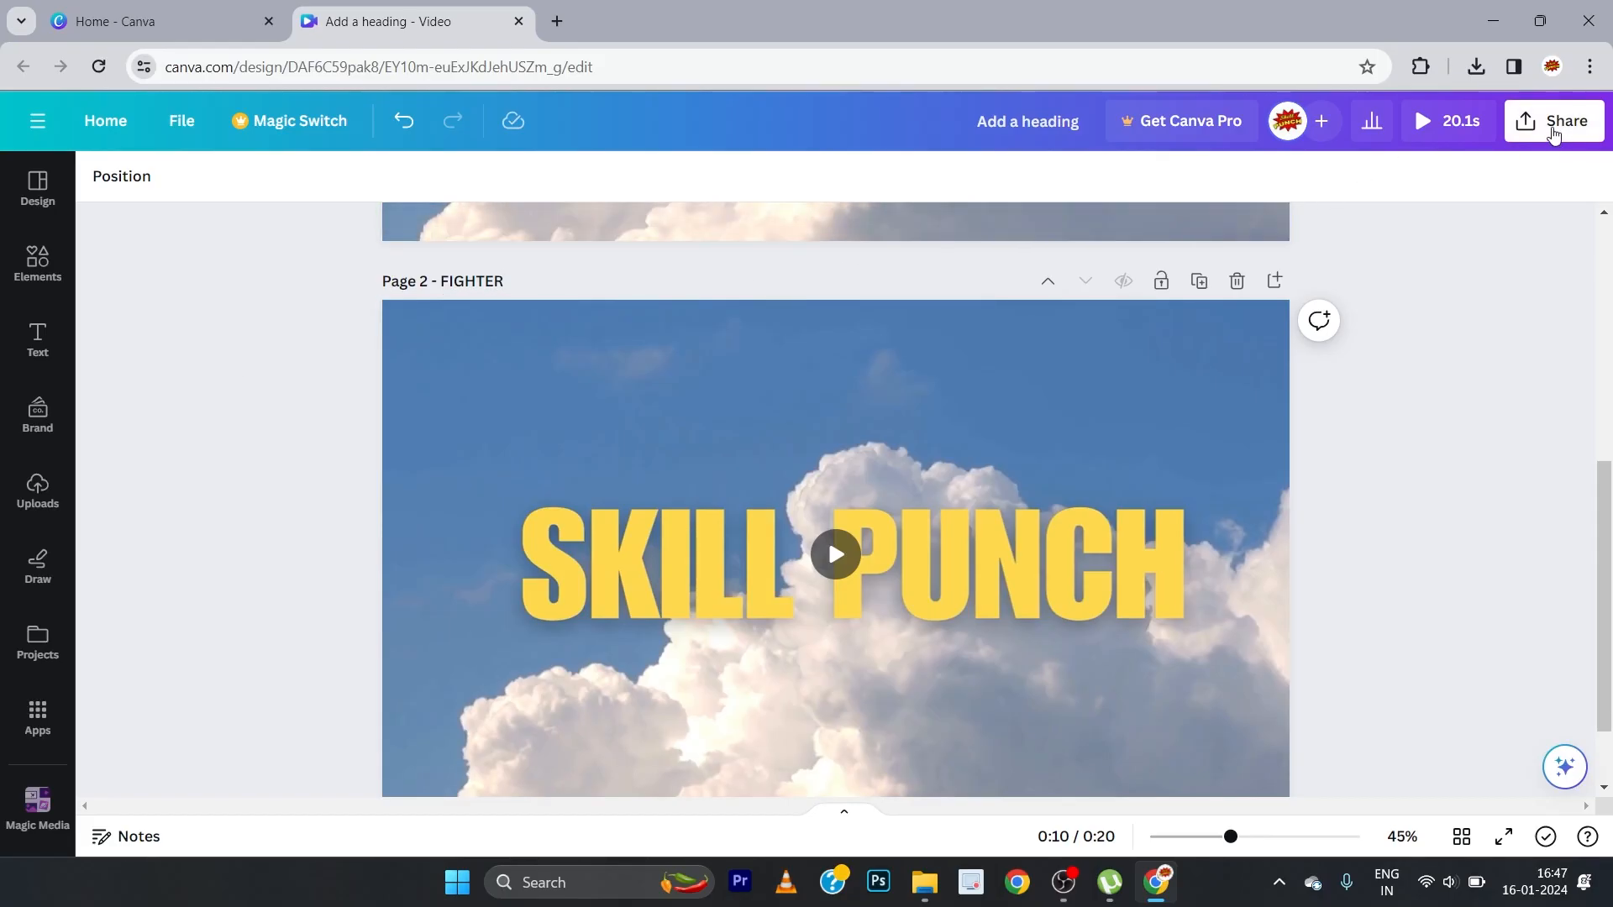
Step: Download only page 2, FIGHTER, as an MP4 Video, leaving page 1 out of the export
{"action": "left_click", "coordinate": [1554, 129]}
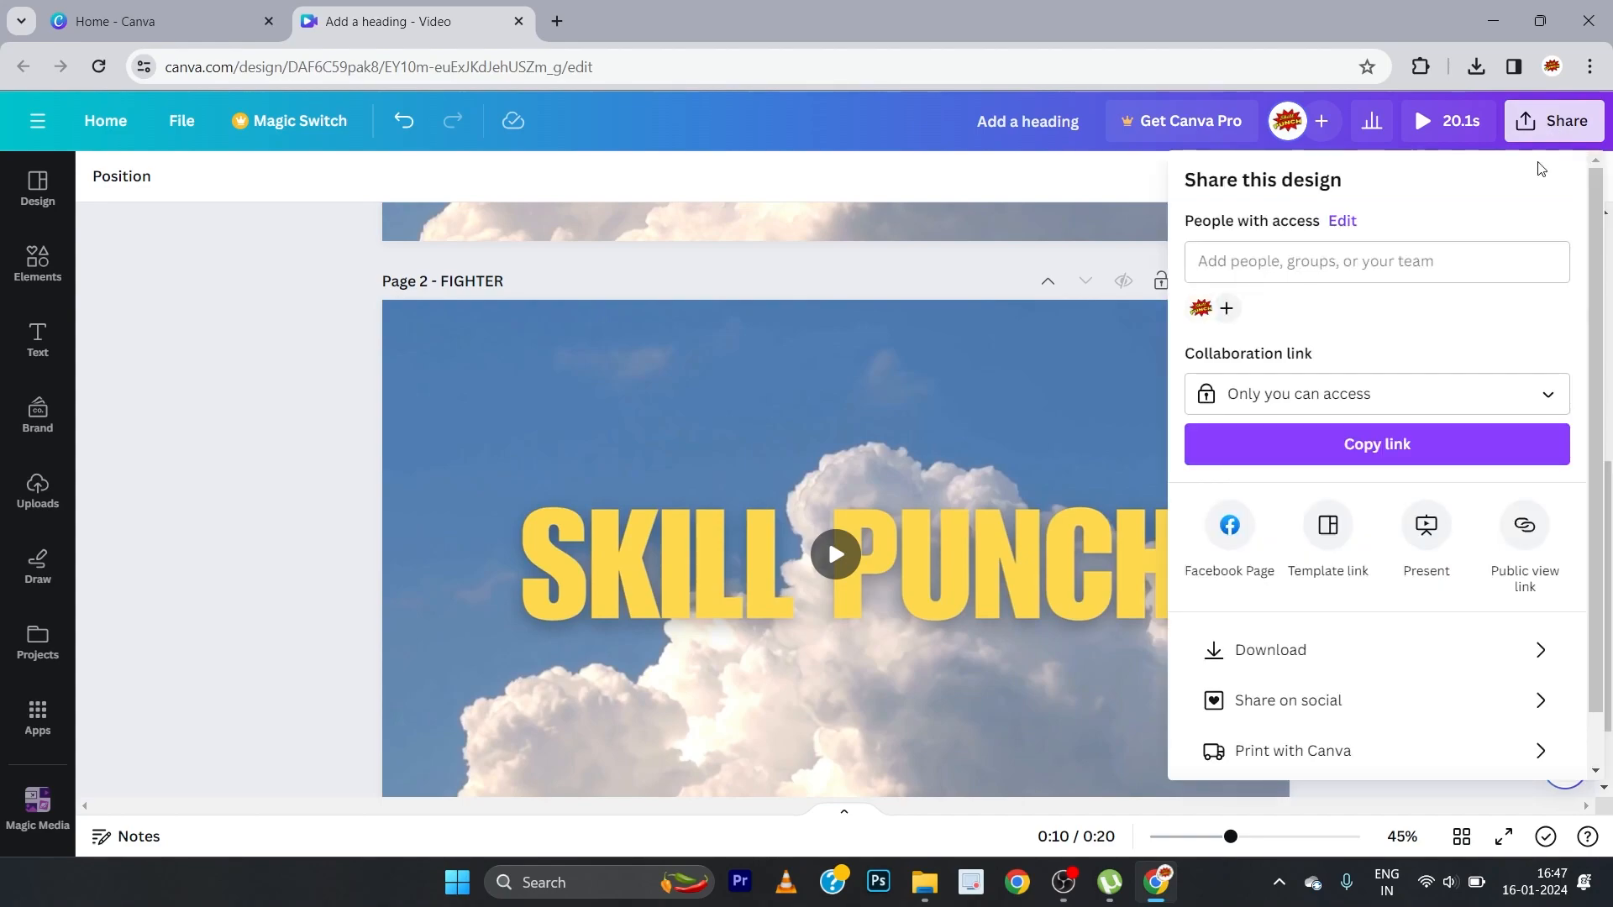
{"action": "left_click", "coordinate": [1355, 652]}
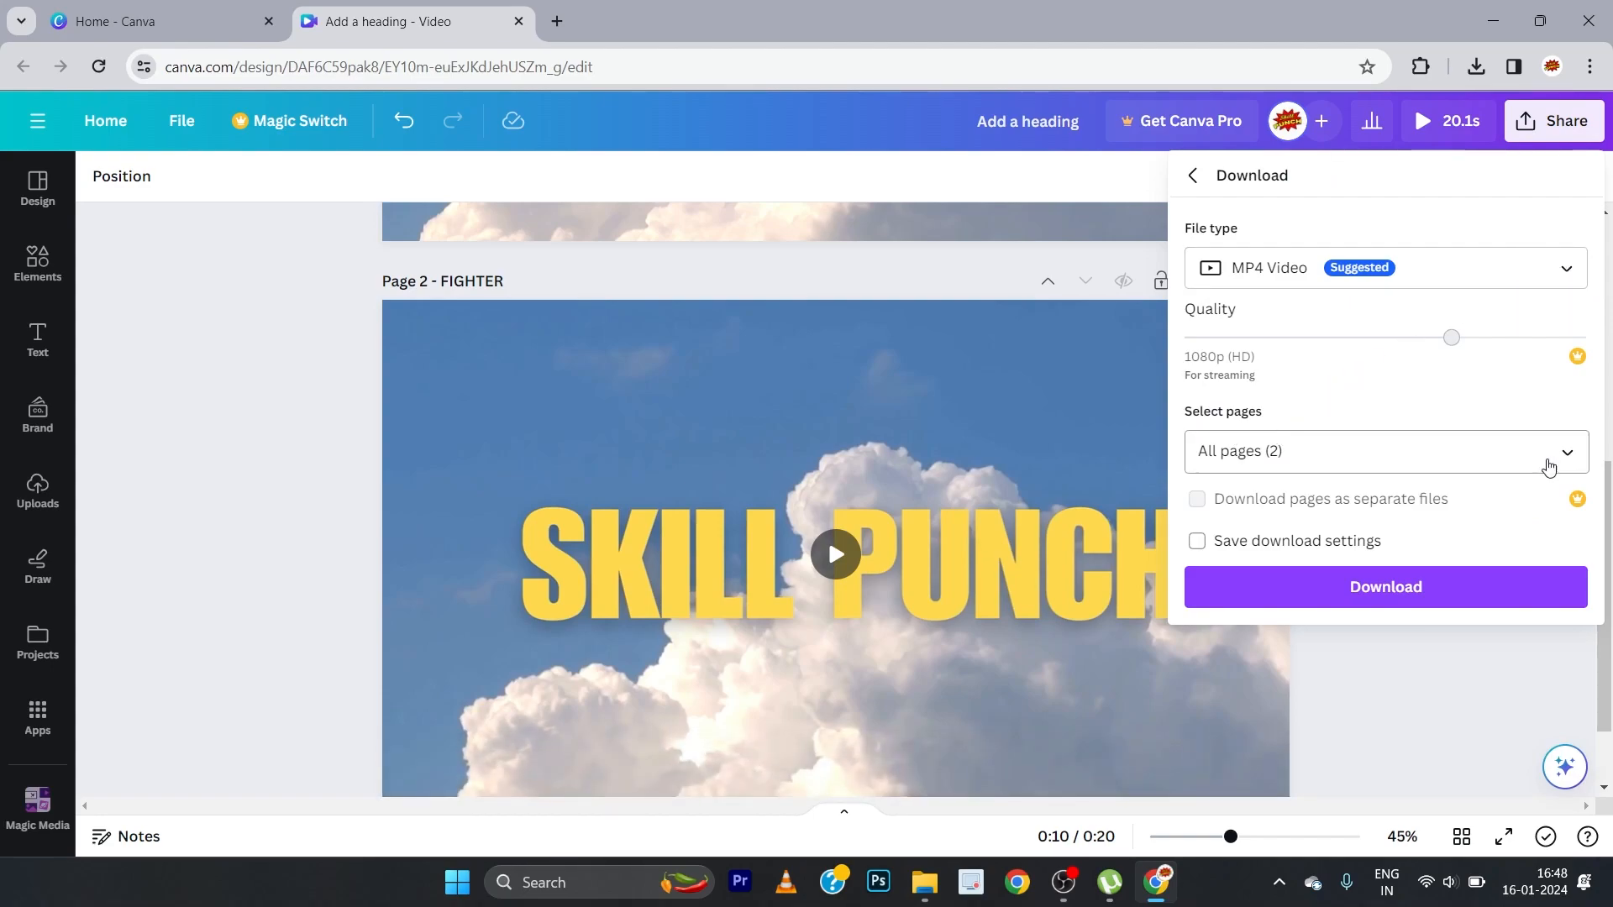
{"action": "left_click", "coordinate": [1568, 456]}
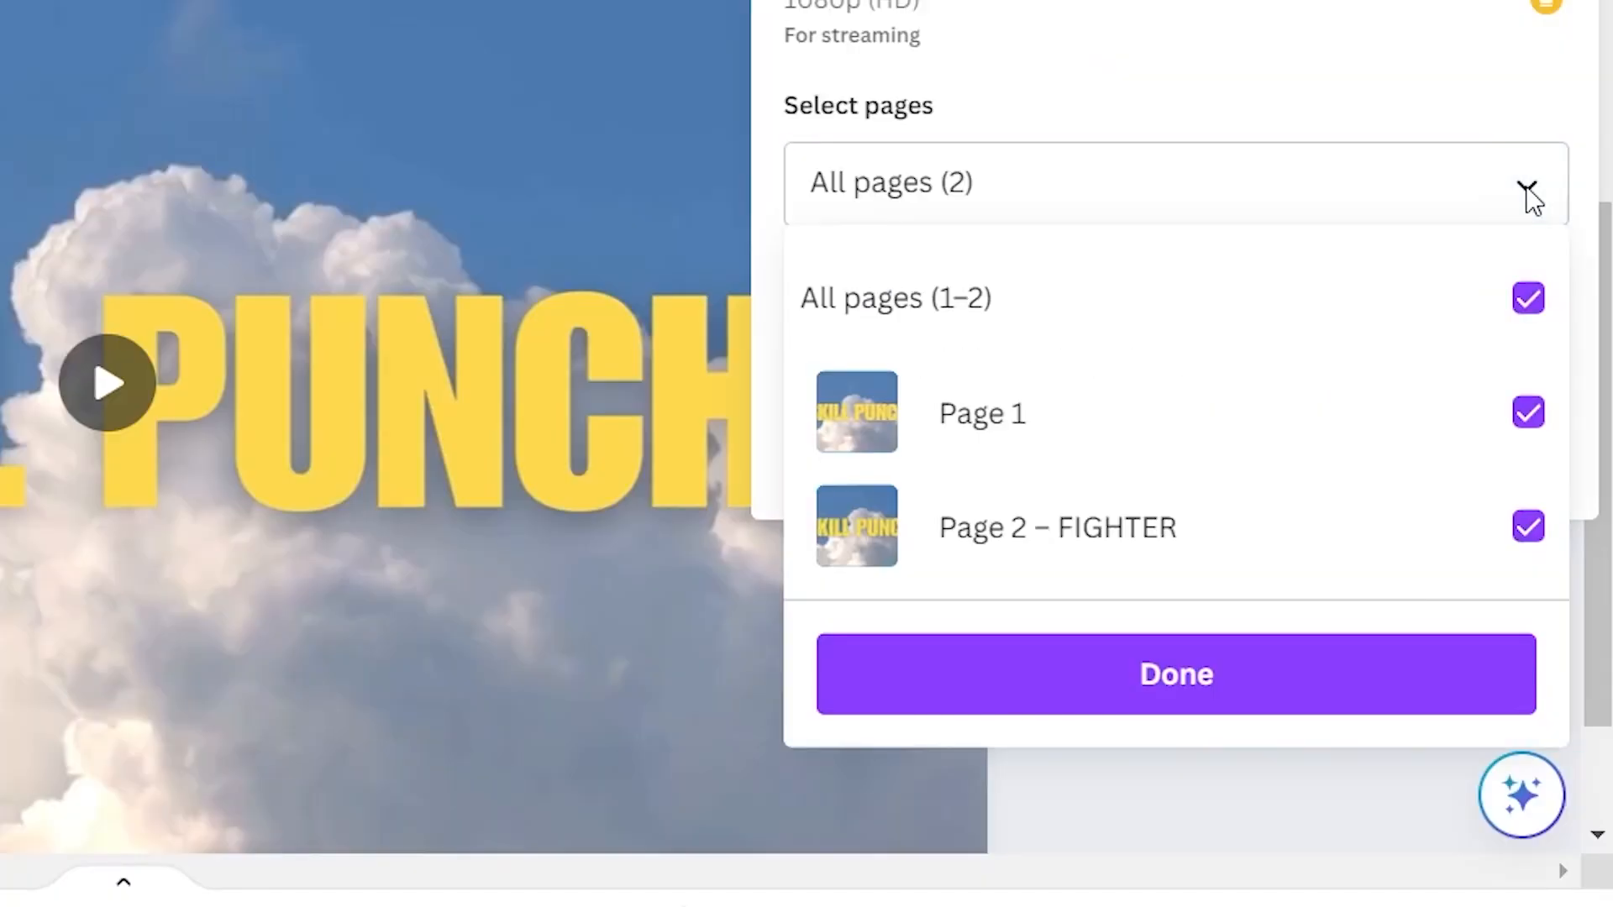
{"action": "left_click", "coordinate": [1526, 302]}
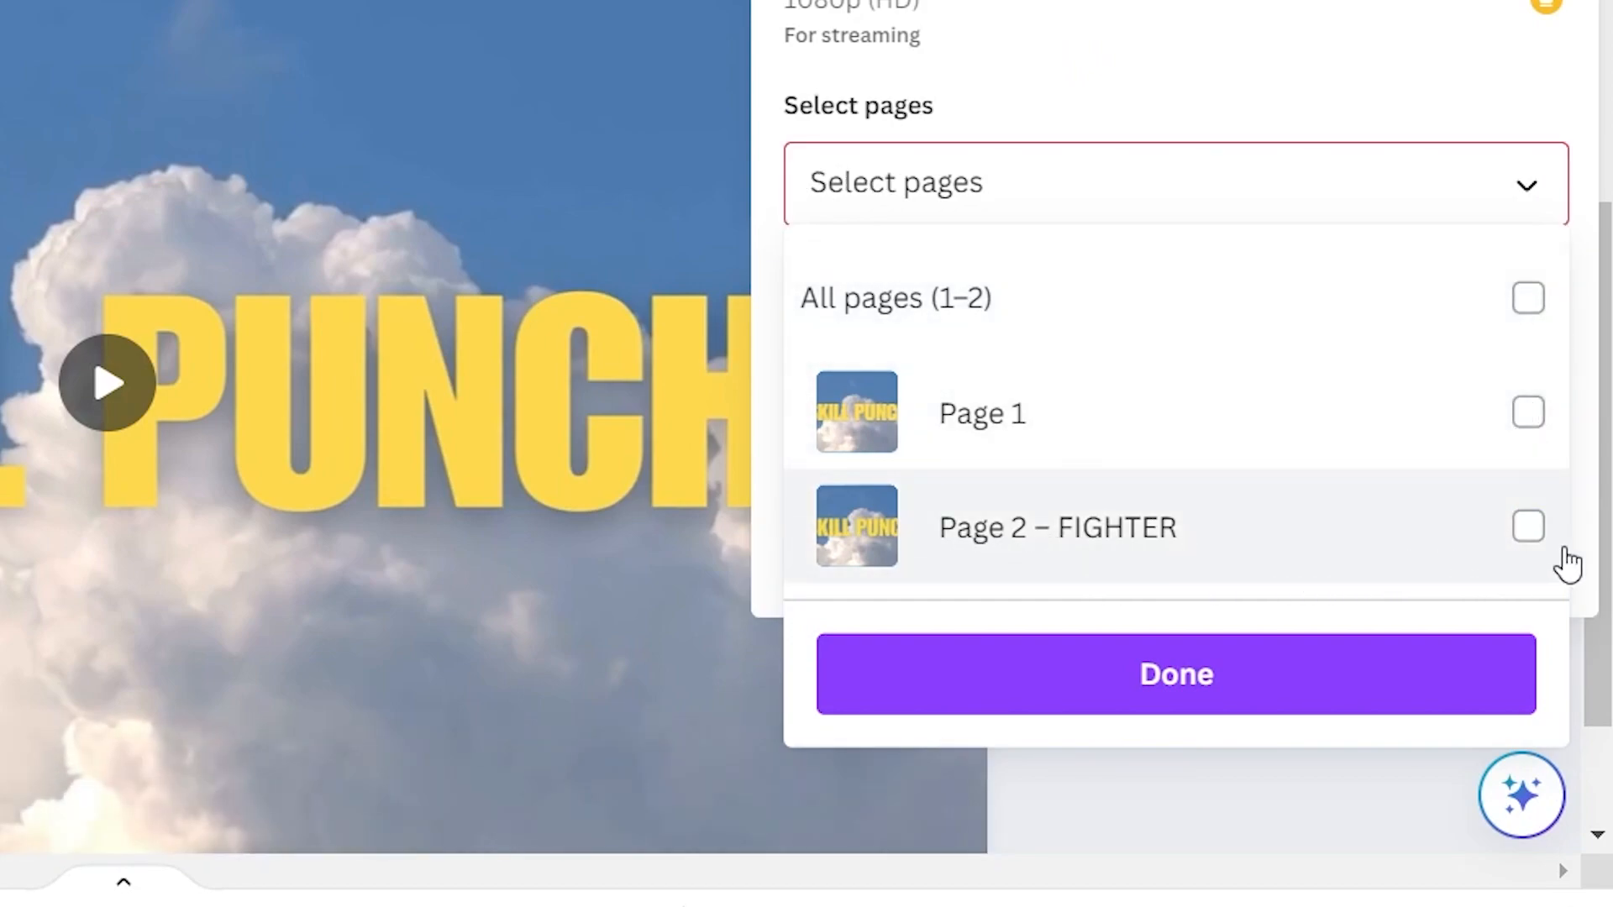
{"action": "left_click", "coordinate": [1529, 531]}
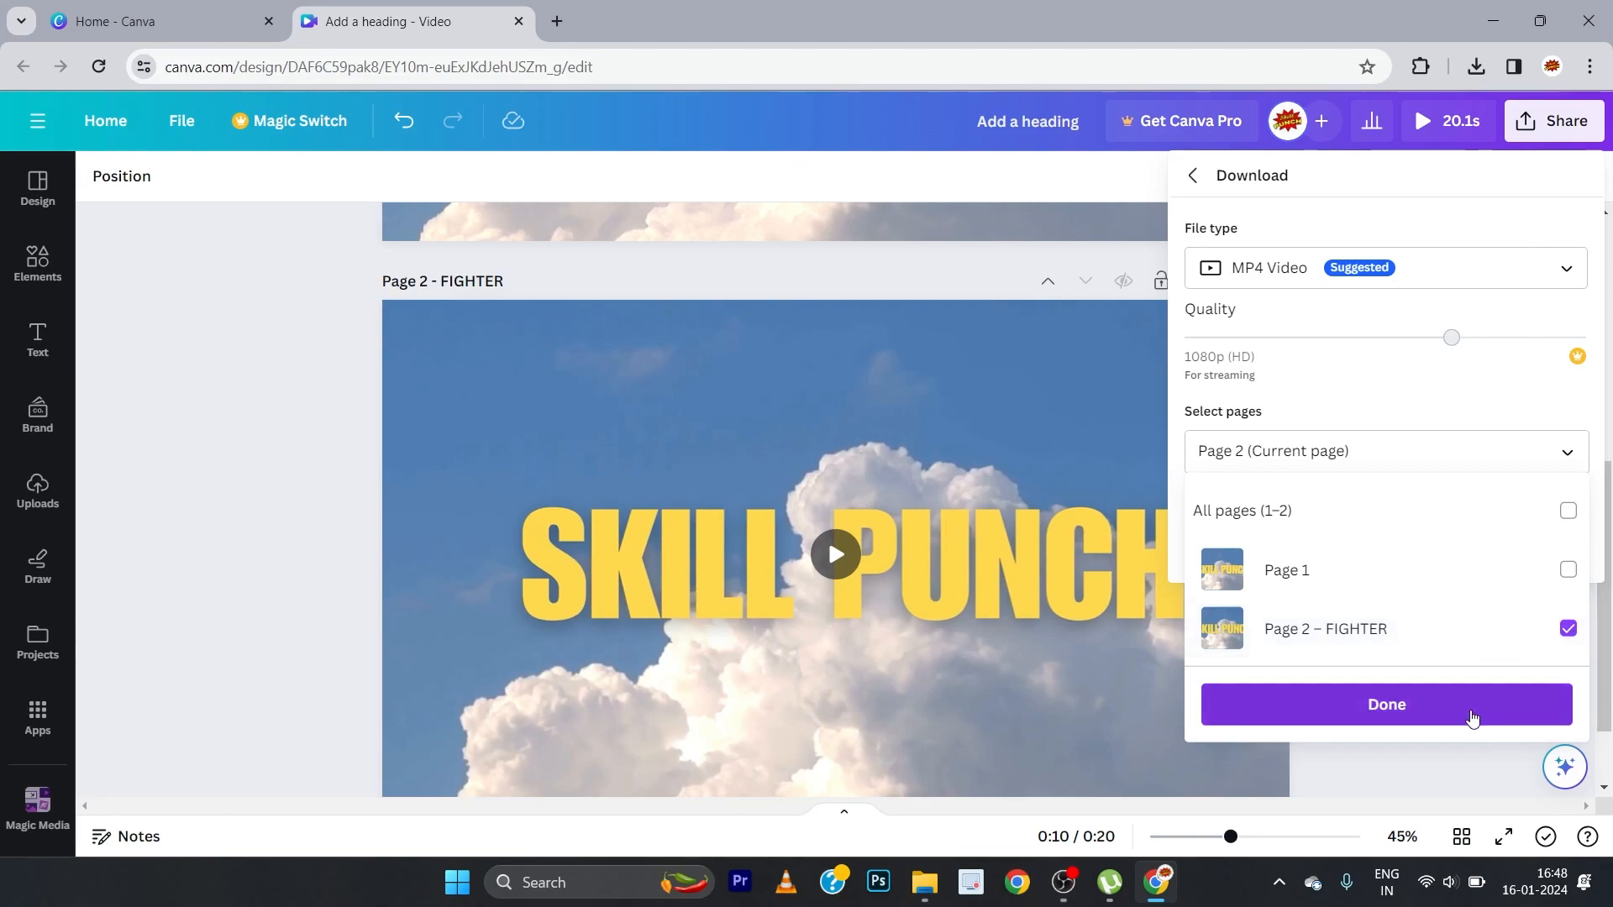
{"action": "left_click", "coordinate": [1472, 716]}
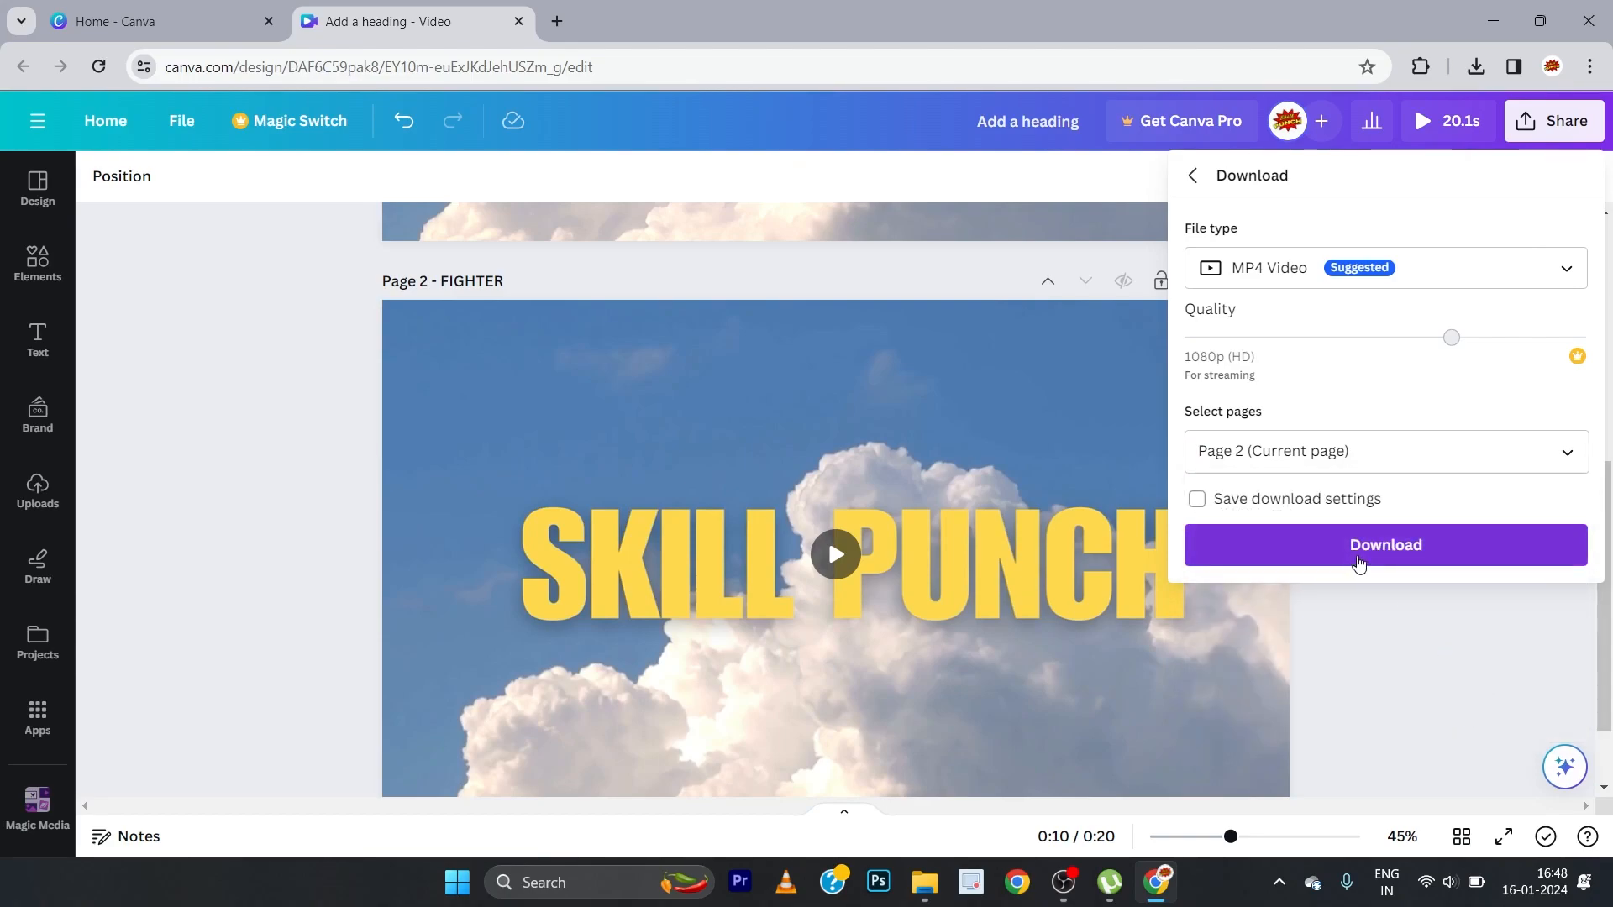
{"action": "left_click", "coordinate": [1411, 561]}
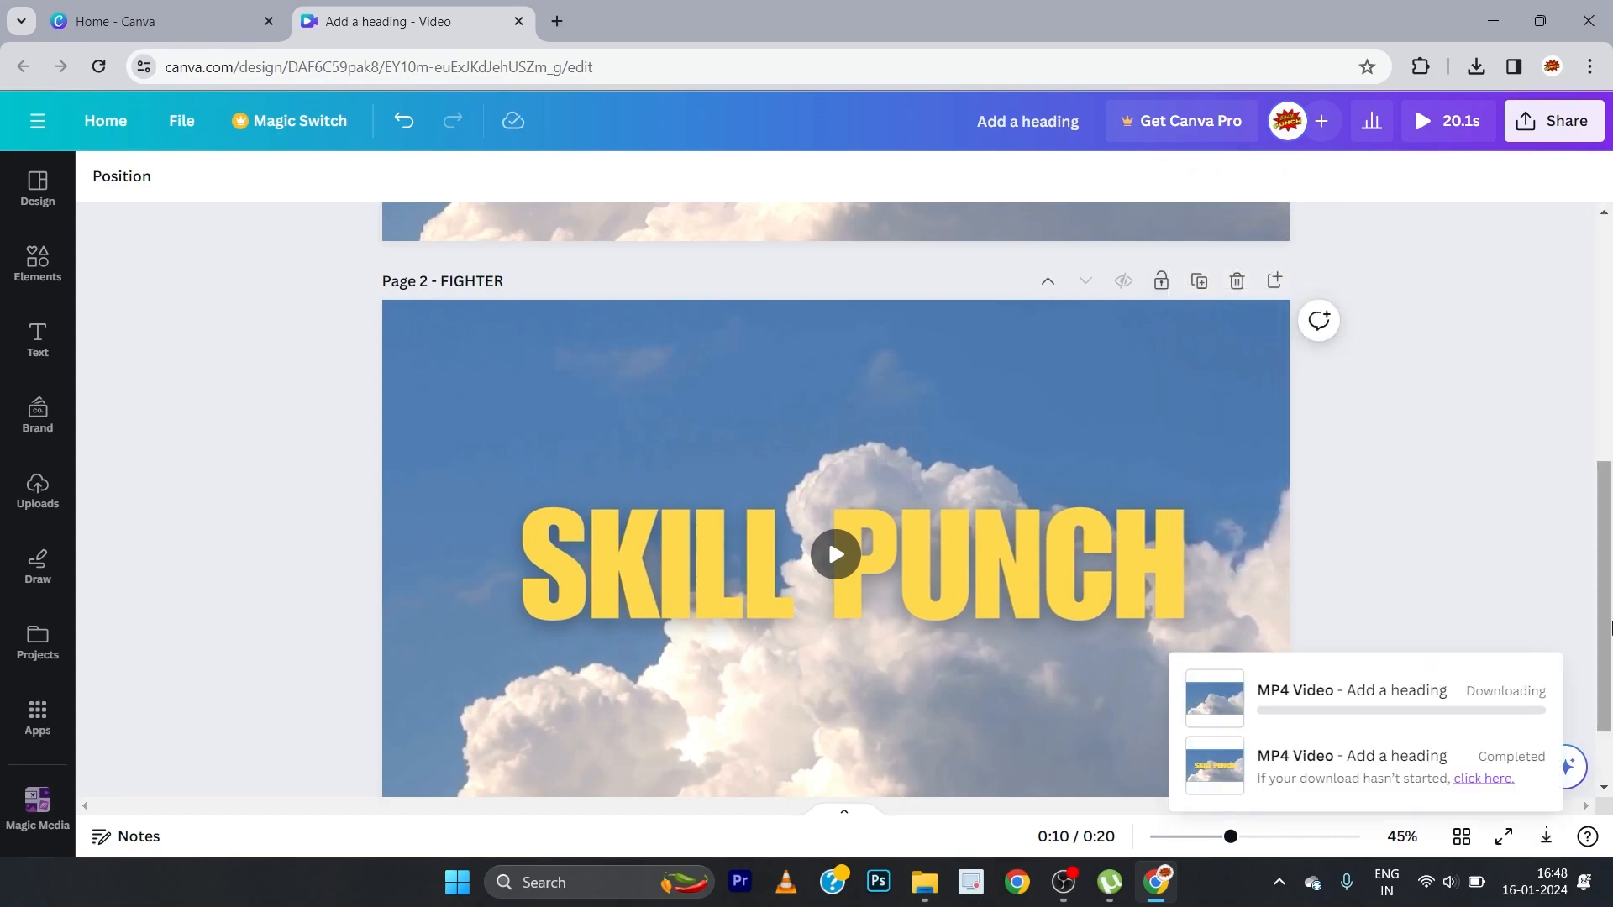